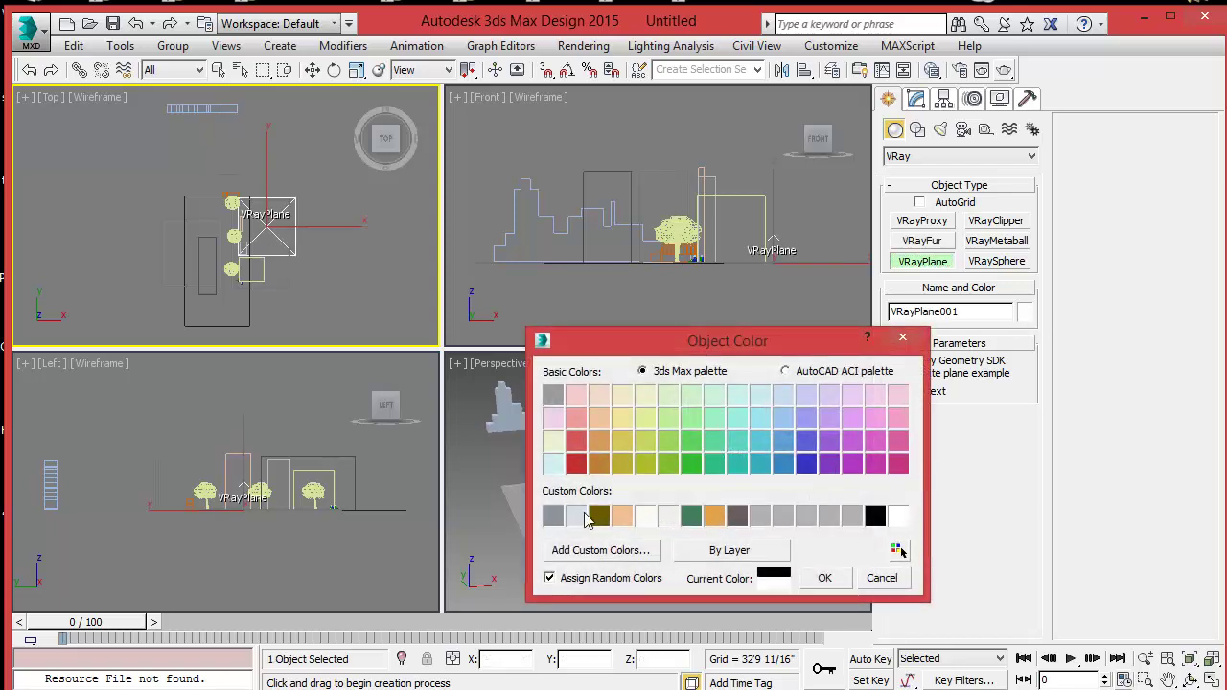
# - Set the VRayPlane's object color to a neutral gray from the custom colors
pyautogui.click(577, 517)
pyautogui.click(761, 519)
pyautogui.click(825, 578)
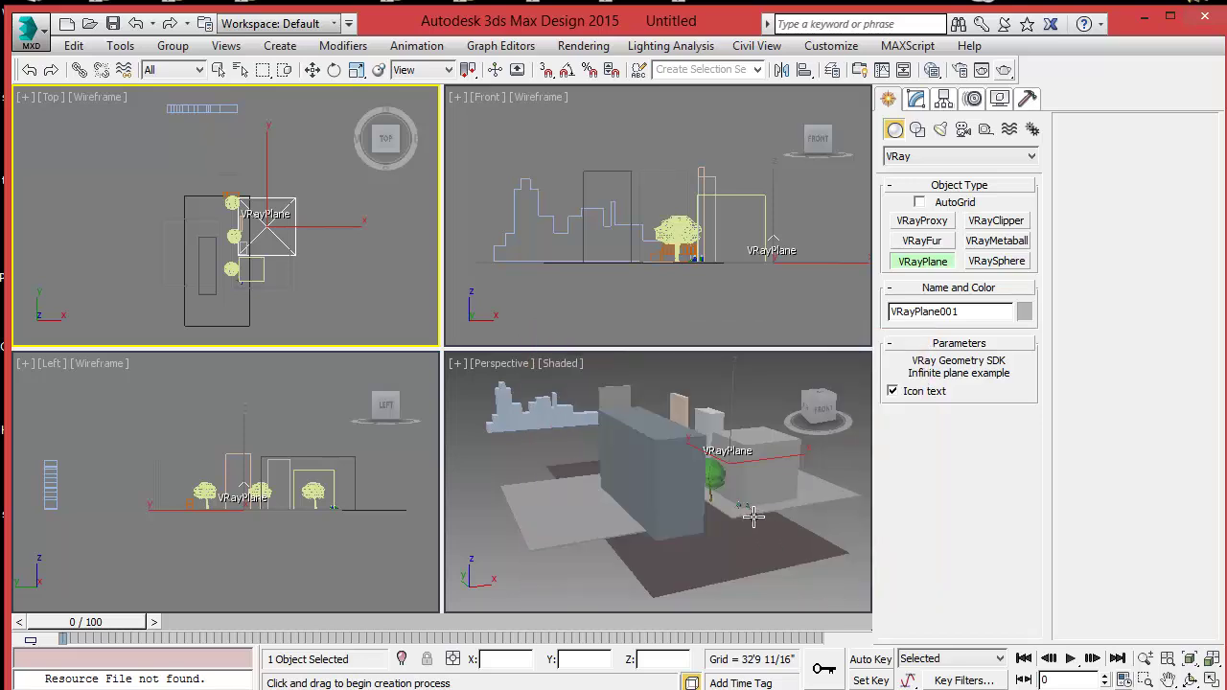
# - Render a test of the perspective view from a lower angle to check the infinite ground plane, and deselect everything
pyautogui.middleClick(754, 517)
pyautogui.moveTo(745, 512)
pyautogui.keyDown('alt'); pyautogui.mouseDown(button='middle')
pyautogui.moveTo(747, 523)
pyautogui.moveTo(734, 514)
pyautogui.mouseUp(button='middle'); pyautogui.keyUp('alt')
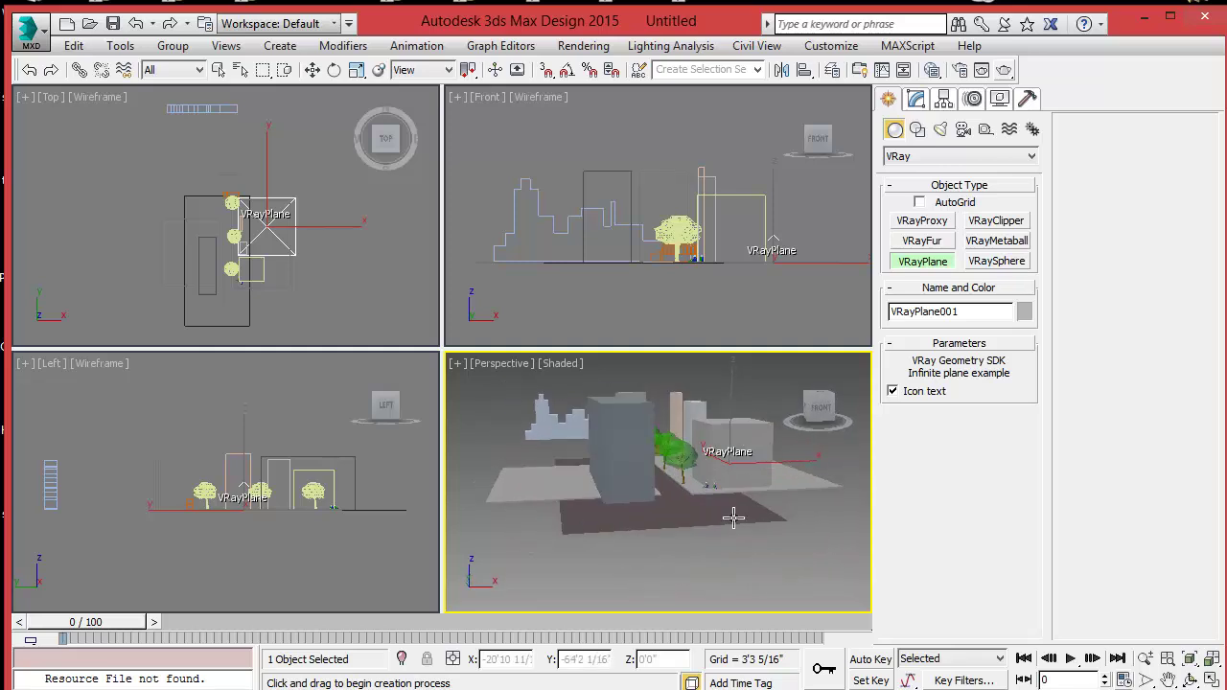
pyautogui.click(981, 69)
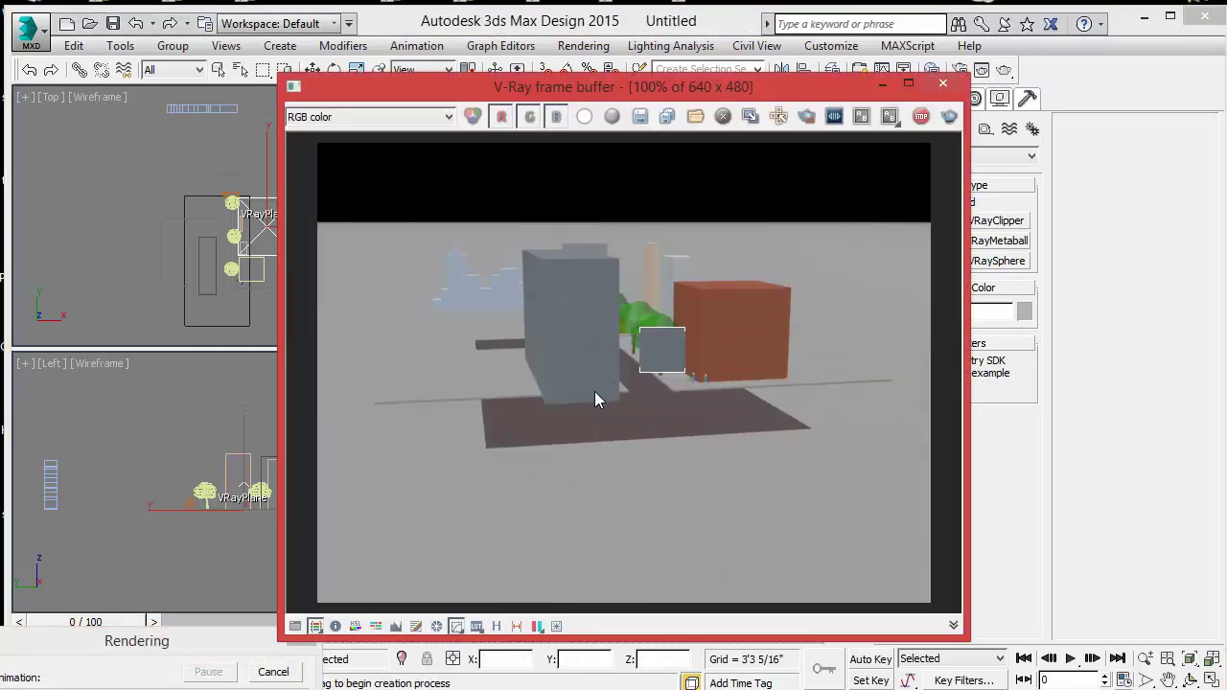
pyautogui.click(943, 84)
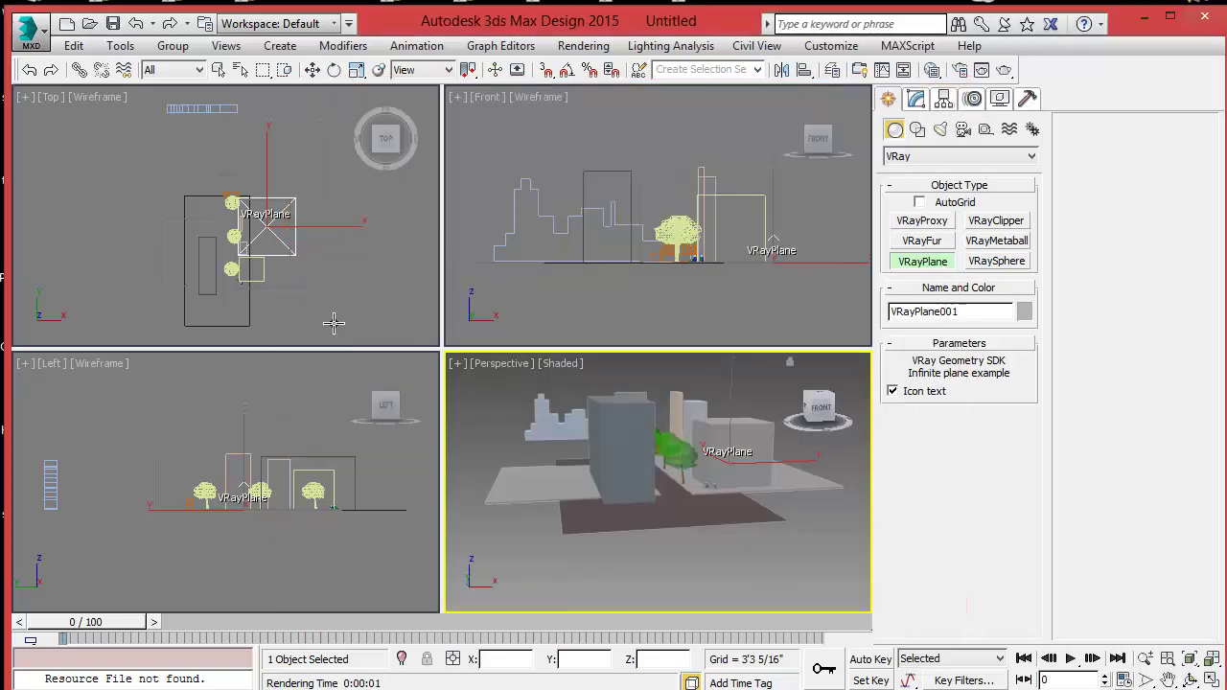
pyautogui.rightClick(326, 316)
pyautogui.click(281, 303)
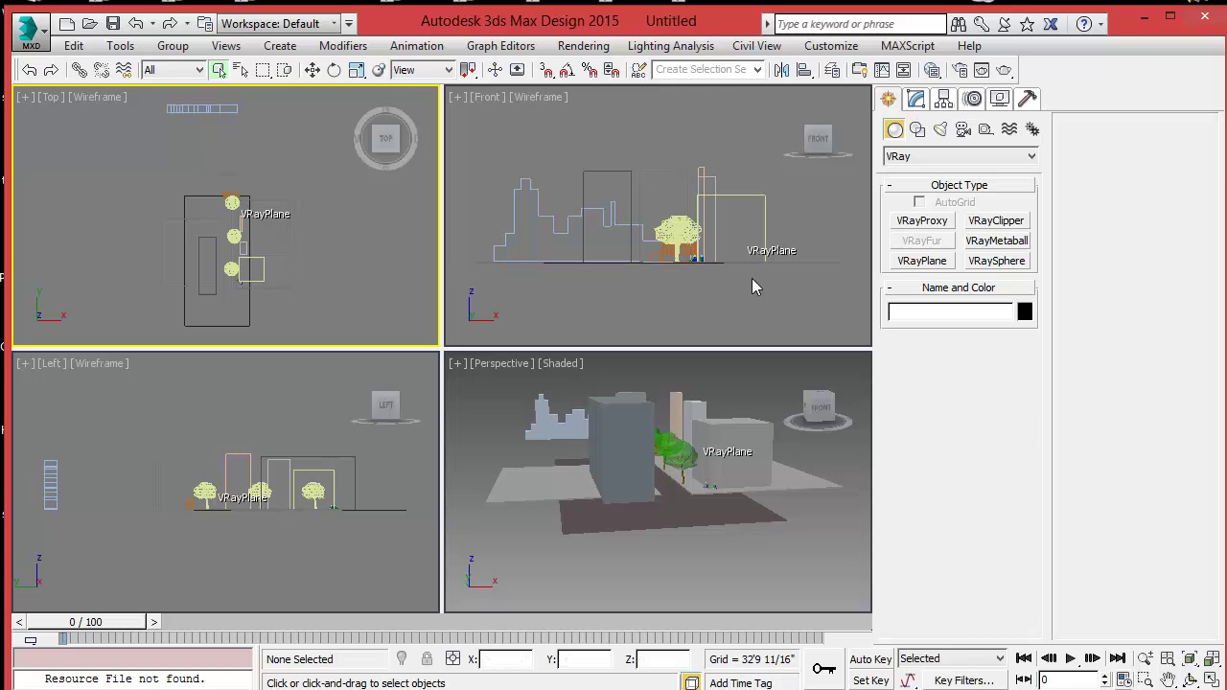
# - Create a VRaySun in the Front view about 196' high, aimed at the street, and accept the VRaySky environment map
pyautogui.click(941, 129)
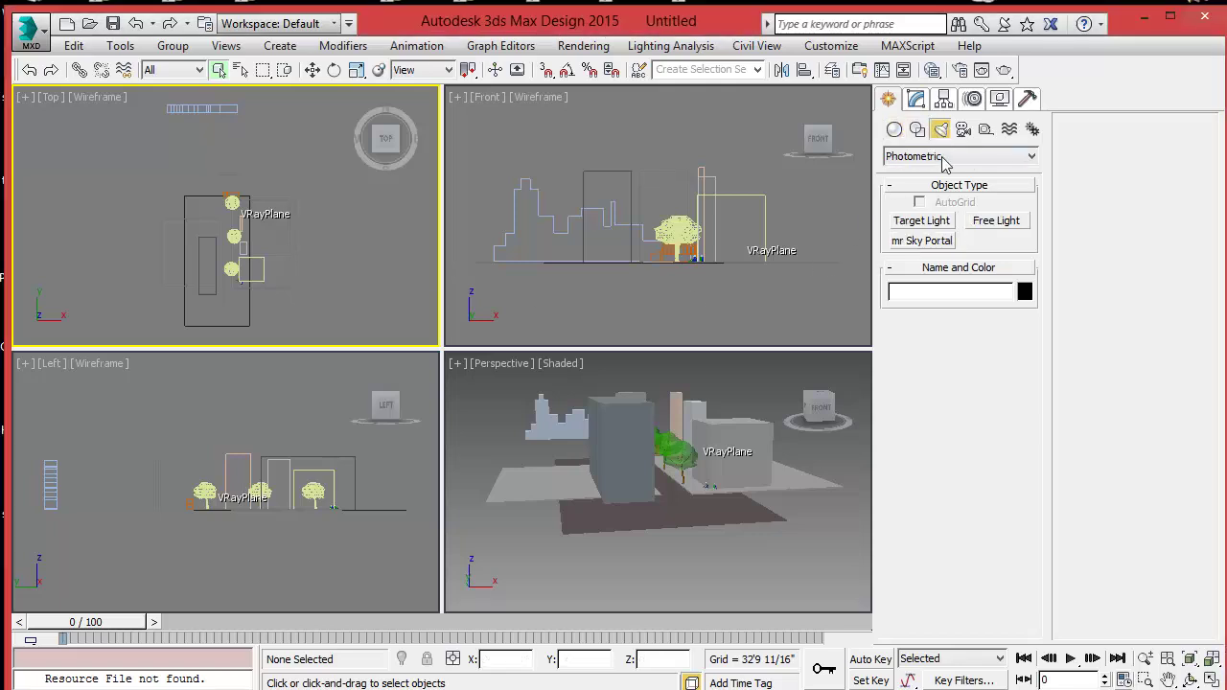
pyautogui.click(942, 161)
pyautogui.click(906, 211)
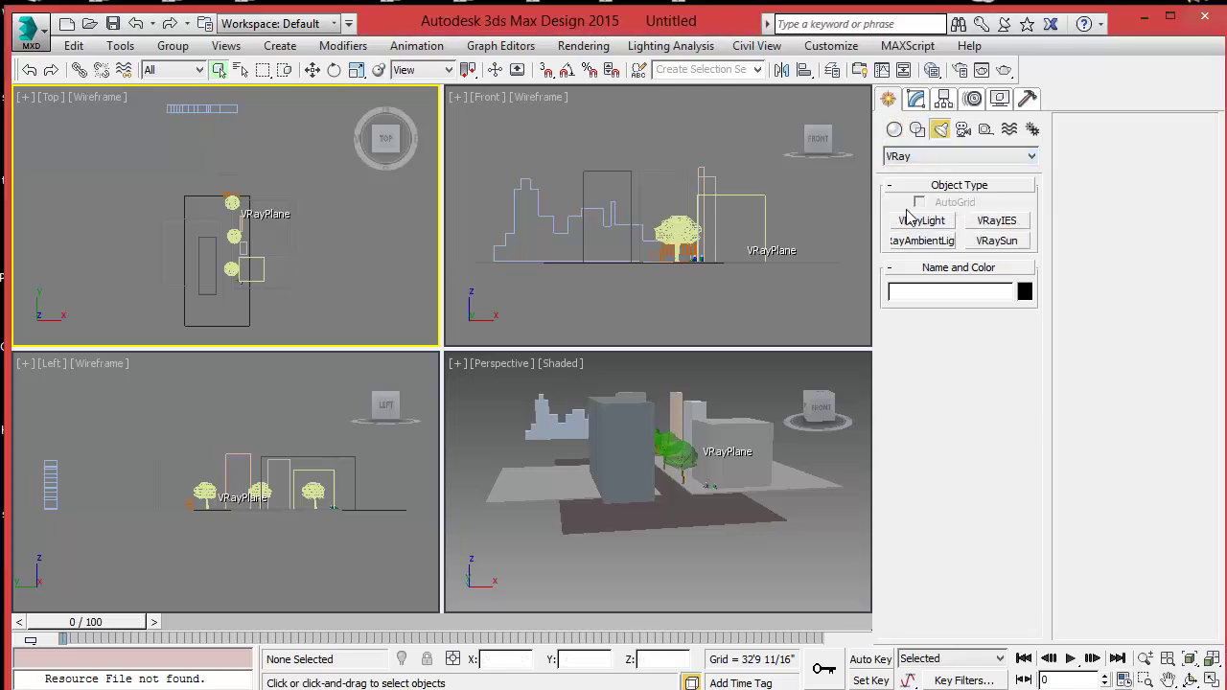
pyautogui.click(1002, 242)
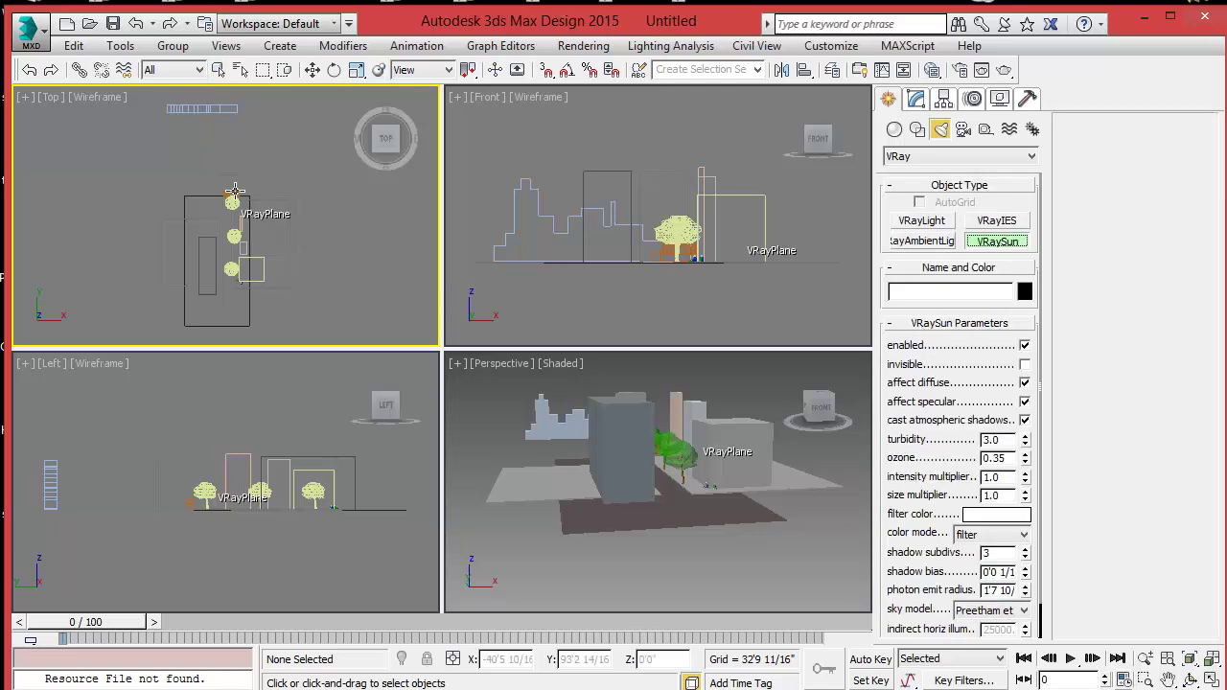
pyautogui.click(599, 273)
pyautogui.scroll(-4, 599, 273)
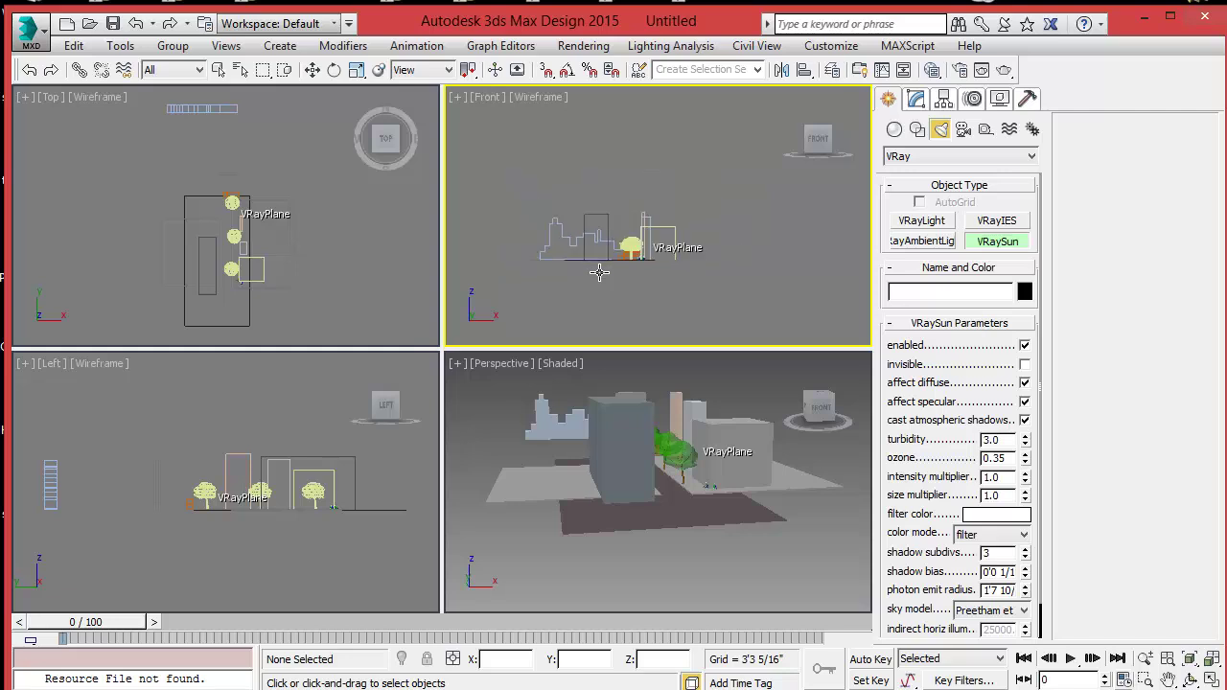
pyautogui.moveTo(600, 263); pyautogui.dragTo(695, 287, button='middle')
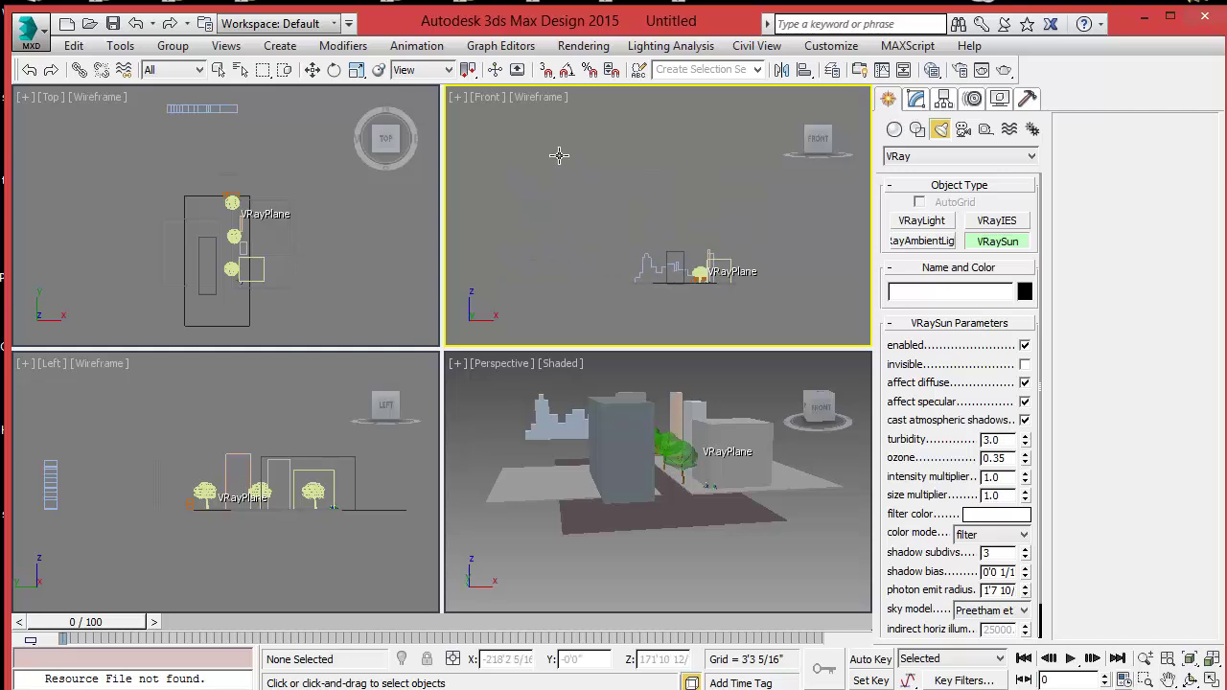
pyautogui.moveTo(542, 126); pyautogui.dragTo(705, 291)
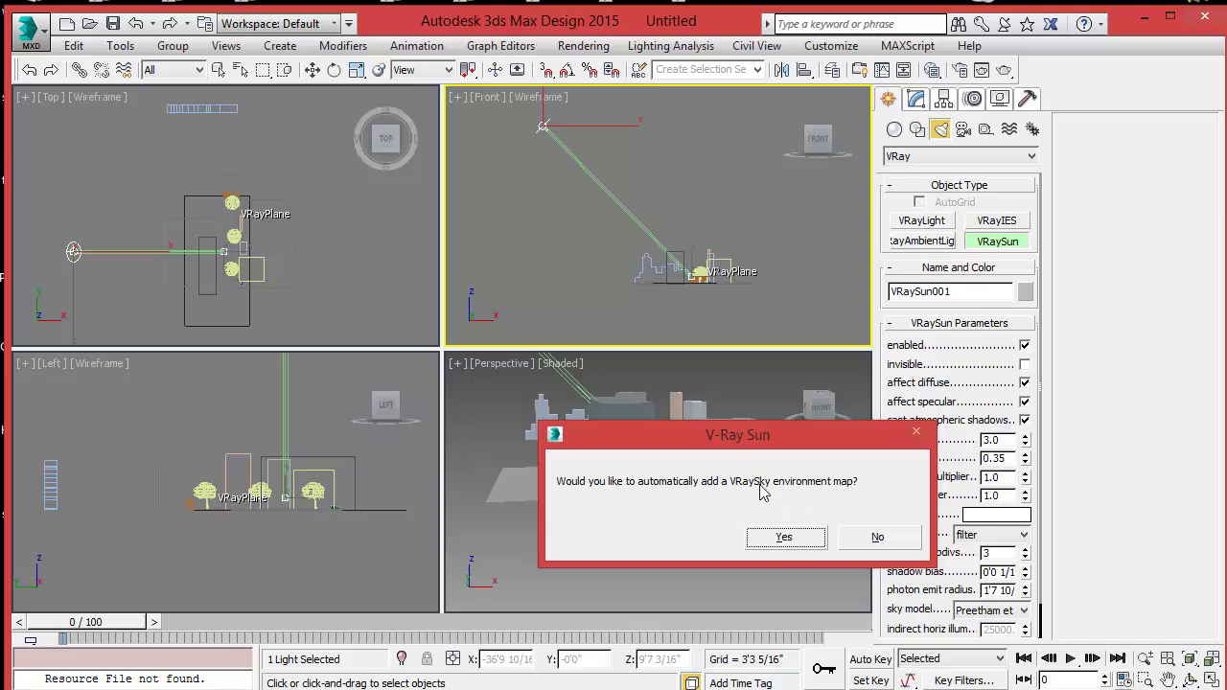
pyautogui.click(784, 538)
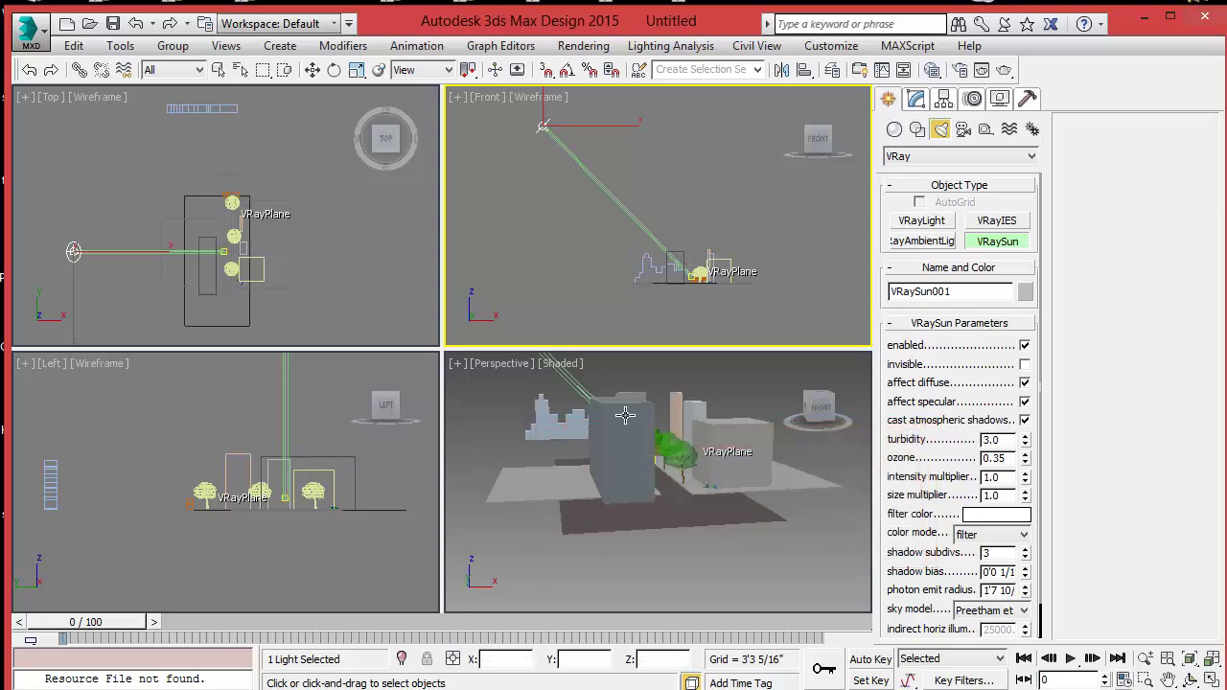
# - Move the sun in the Top view to about X -171', Y 89' so it shines diagonally onto the street
pyautogui.rightClick(148, 241)
pyautogui.click(313, 70)
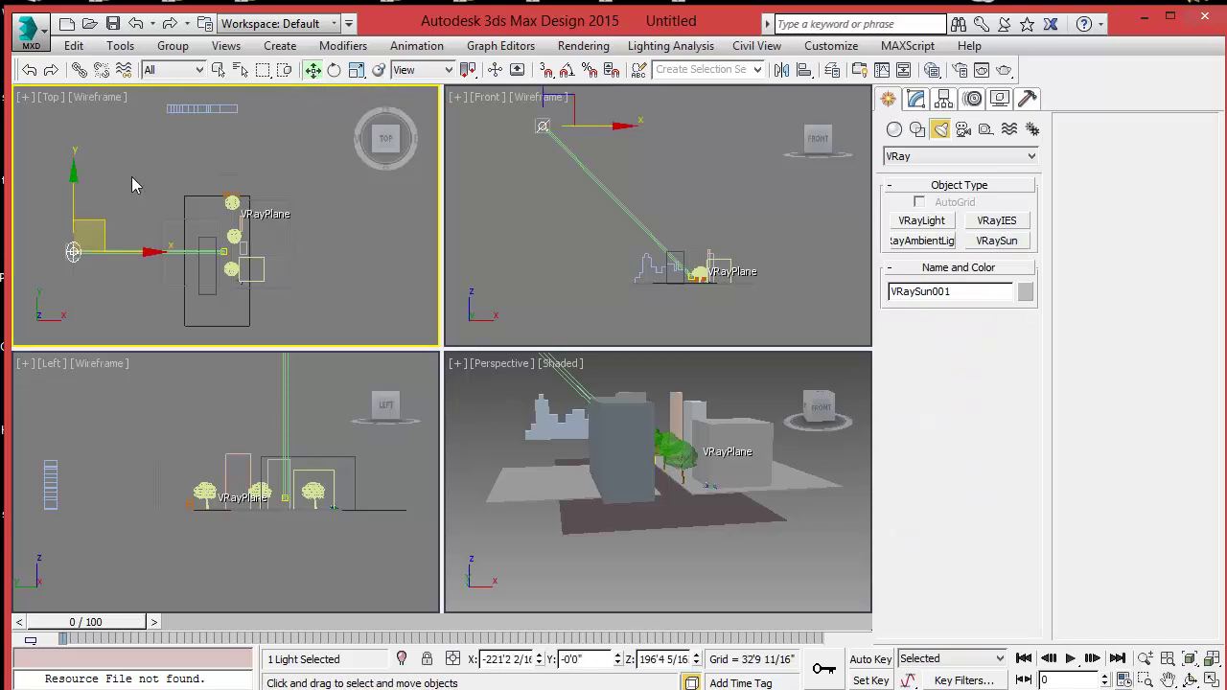
pyautogui.moveTo(112, 237); pyautogui.dragTo(154, 165)
# - Reframe the perspective view and render a test of the sun lighting
pyautogui.moveTo(711, 535); pyautogui.dragTo(700, 578, button='middle')
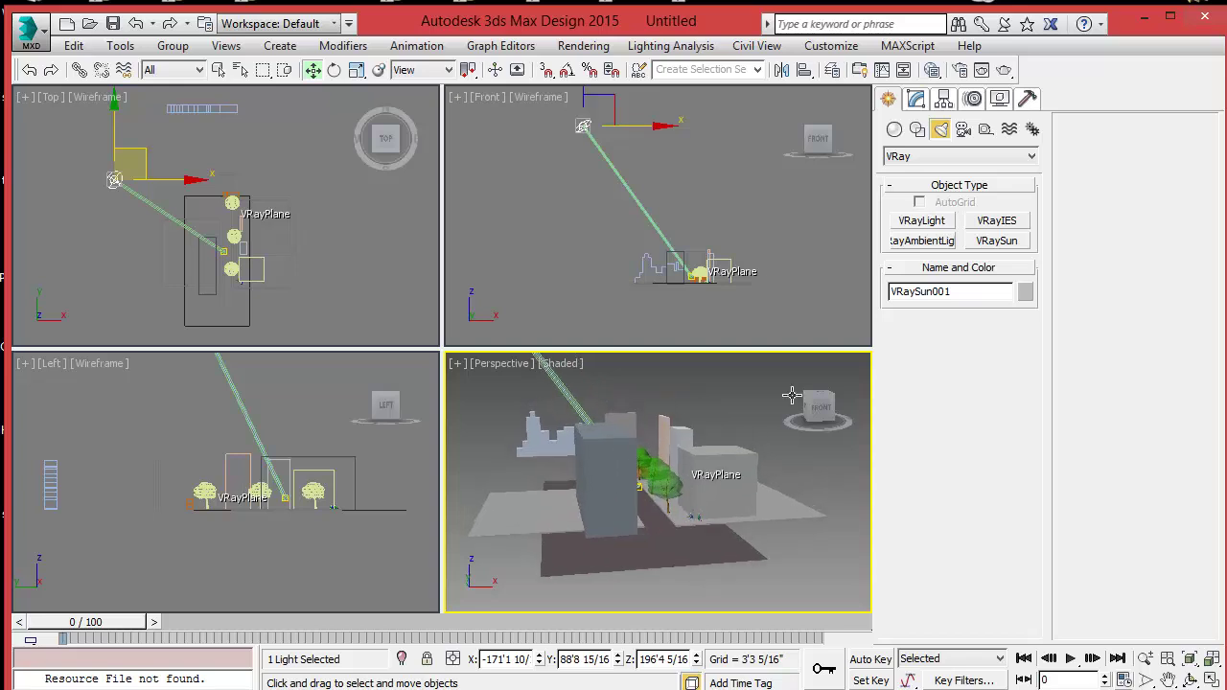
pyautogui.click(1004, 71)
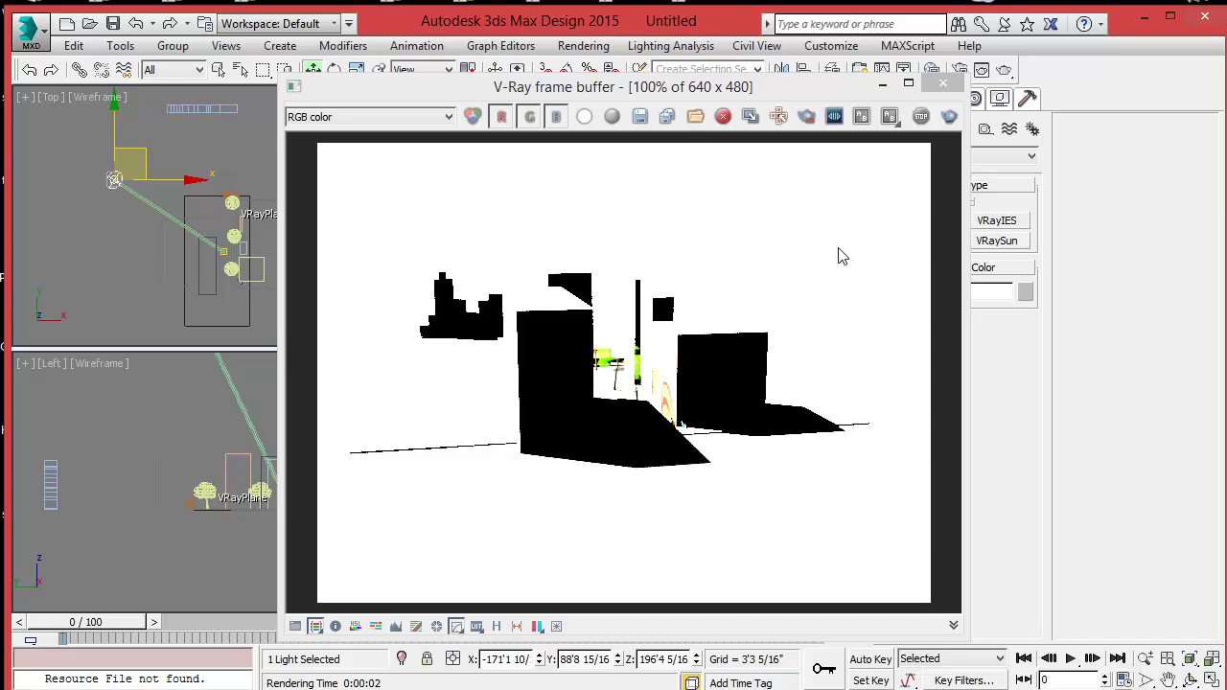
pyautogui.click(944, 85)
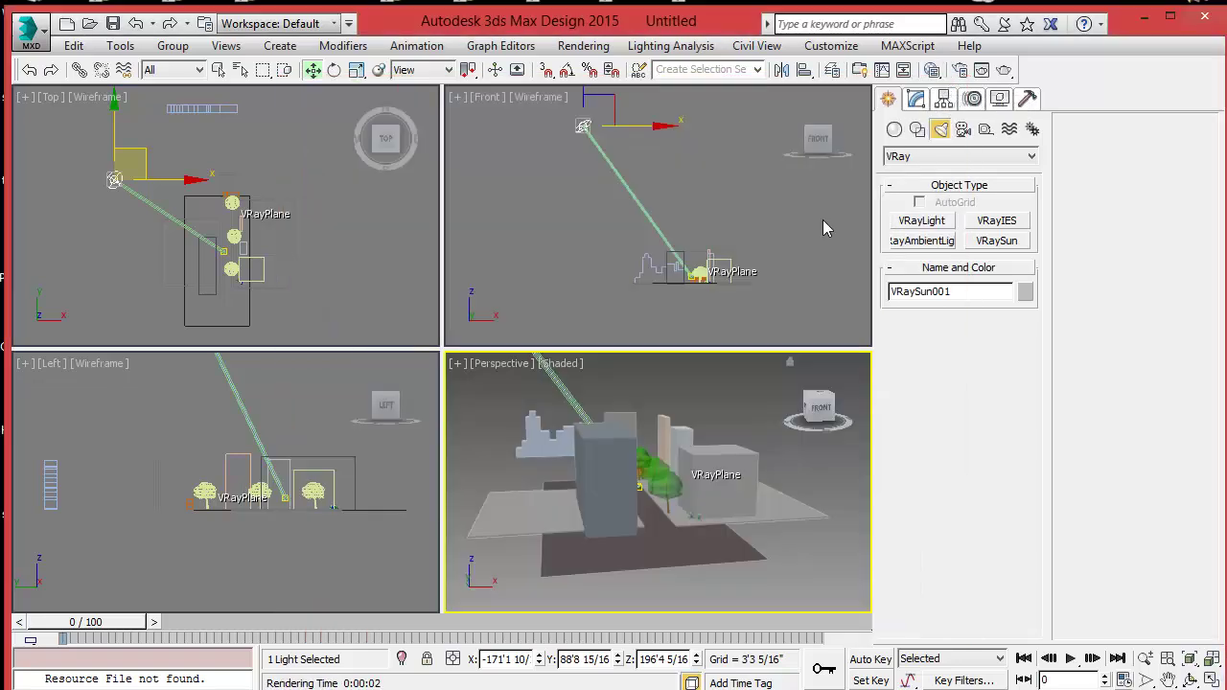
# - Enable global illumination in the V-Ray render settings and run a test render of the perspective view
pyautogui.click(960, 69)
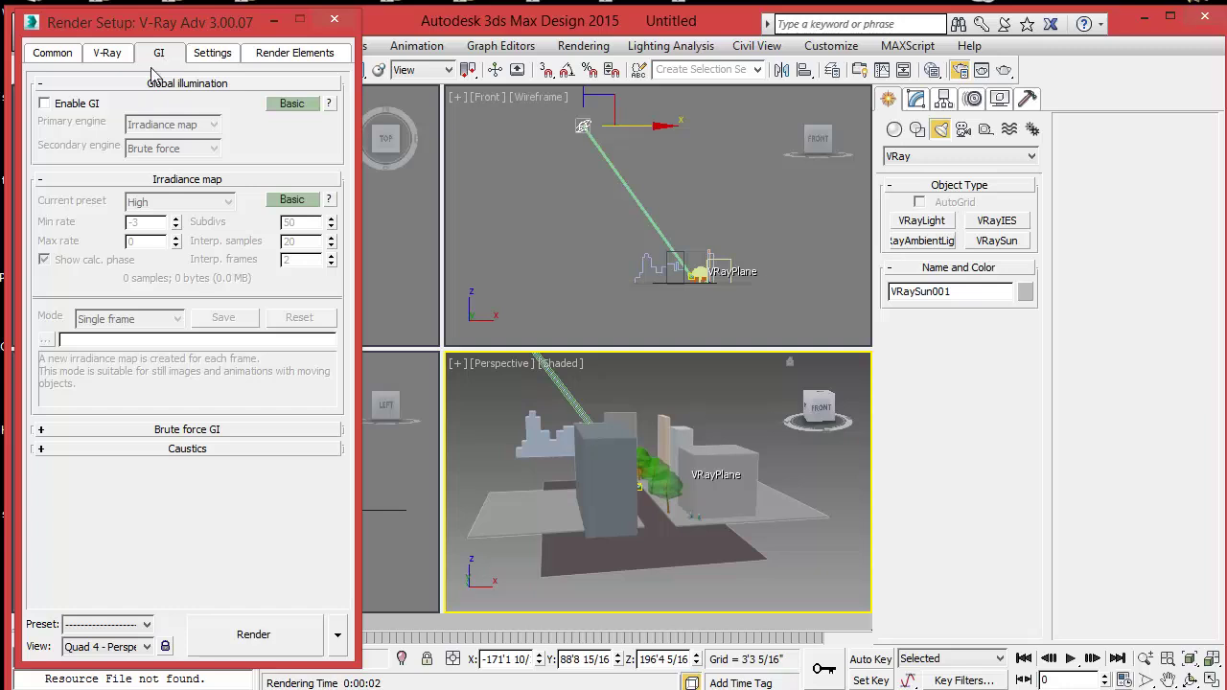
pyautogui.click(44, 104)
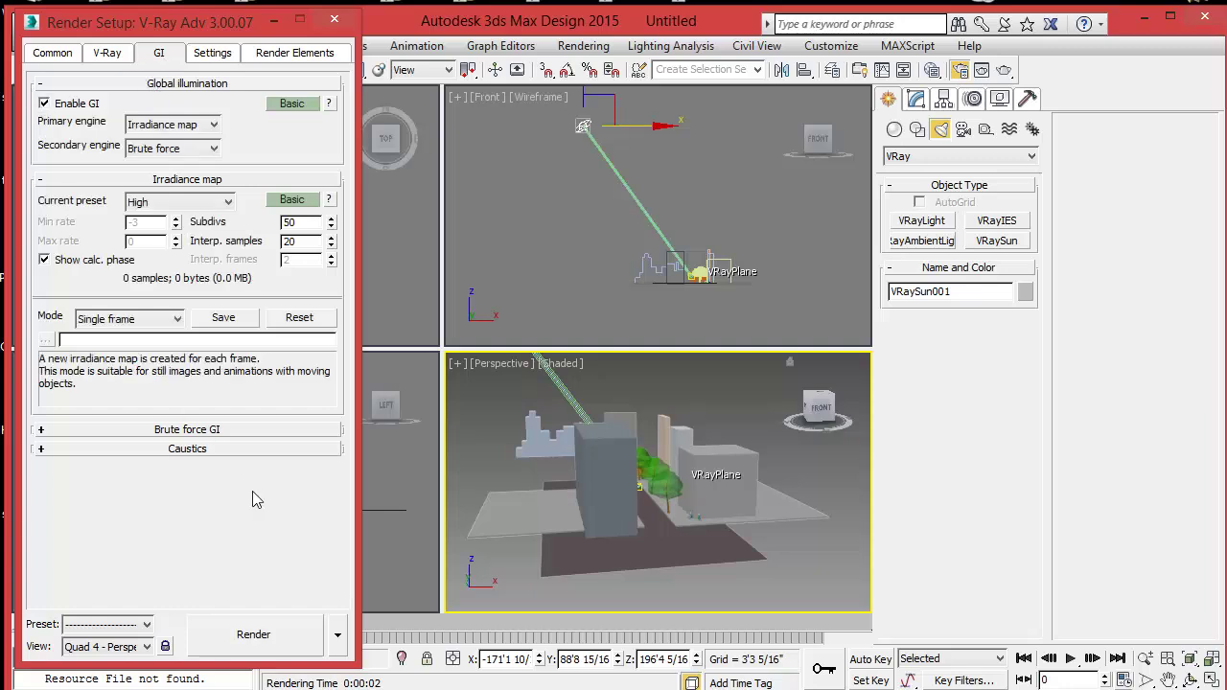
pyautogui.click(284, 647)
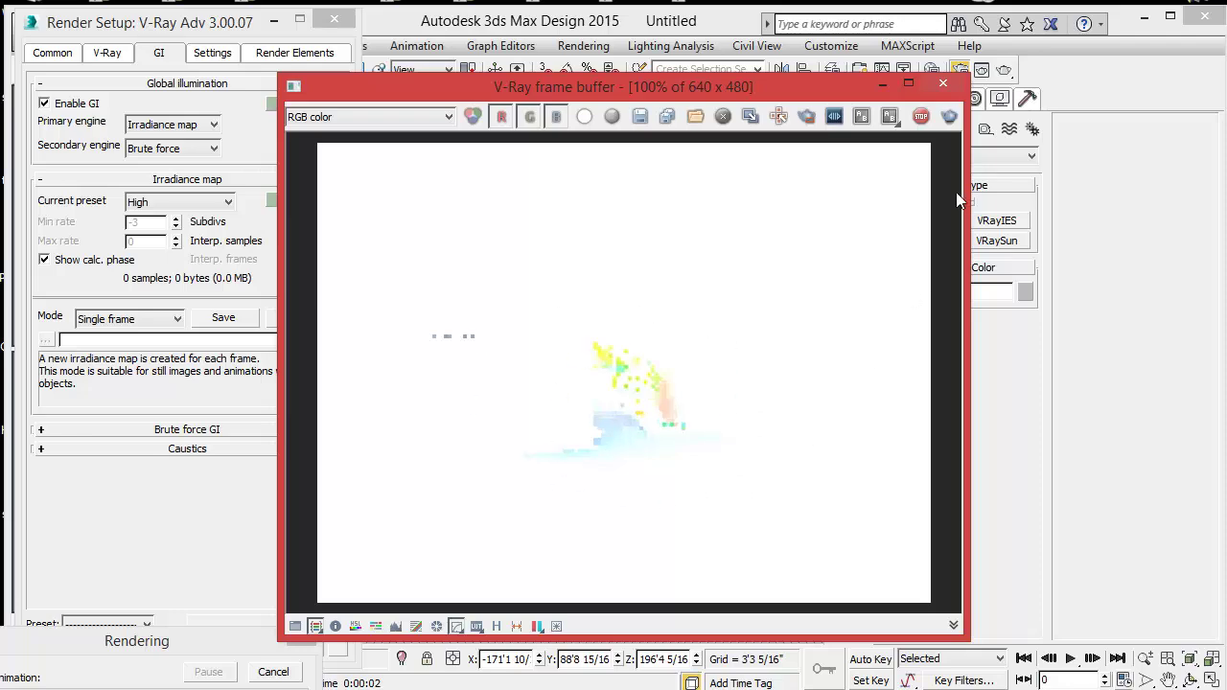
pyautogui.click(920, 116)
pyautogui.click(942, 84)
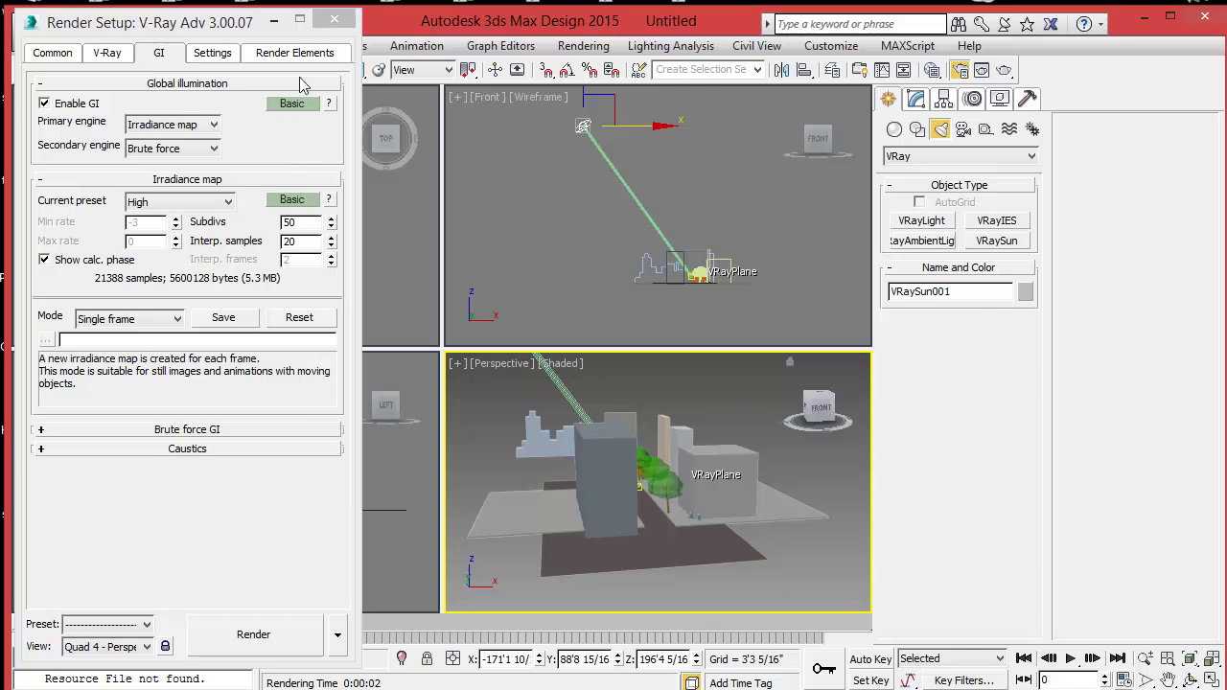
pyautogui.click(334, 19)
# - Create a VRayPhysicalCamera in the Top view, looking up the street with a target distance of about 65'
pyautogui.rightClick(321, 305)
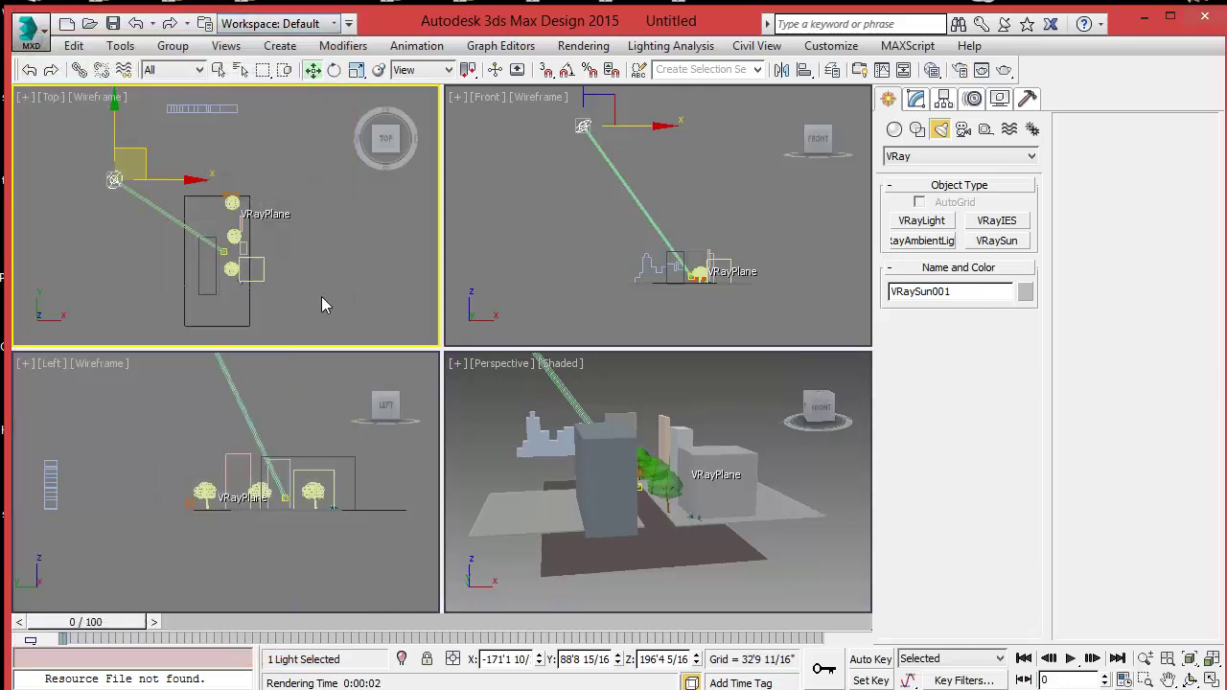
pyautogui.click(321, 305)
pyautogui.click(633, 376)
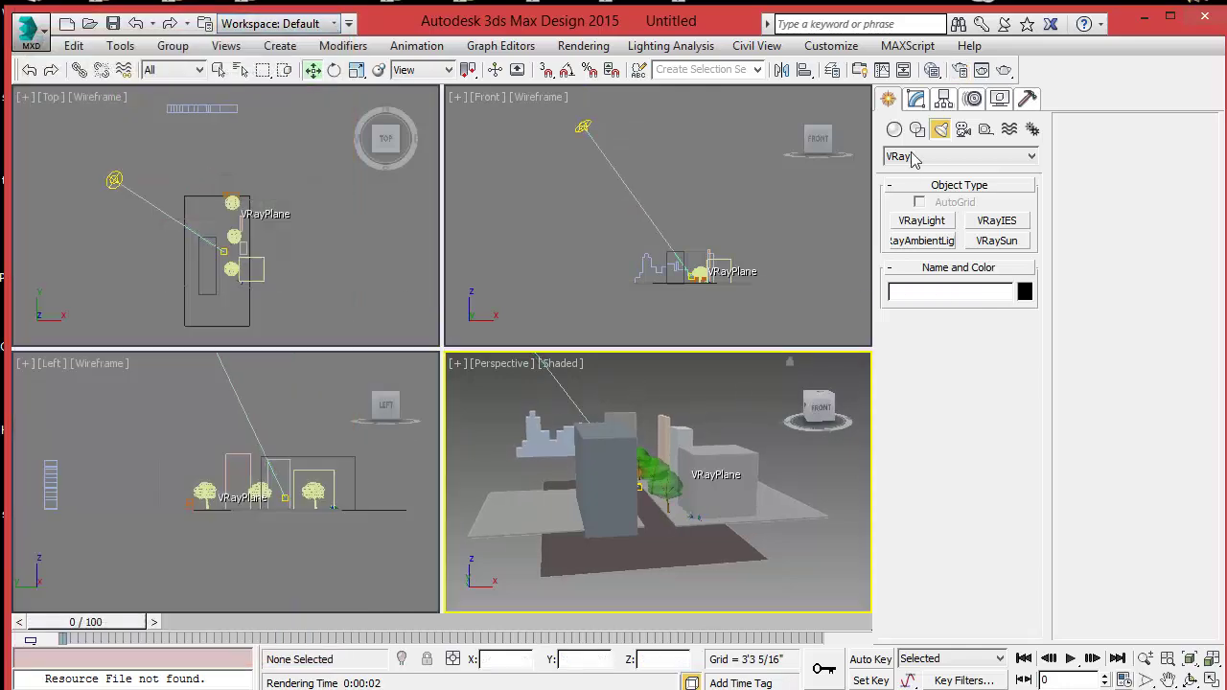
pyautogui.click(962, 129)
pyautogui.click(949, 156)
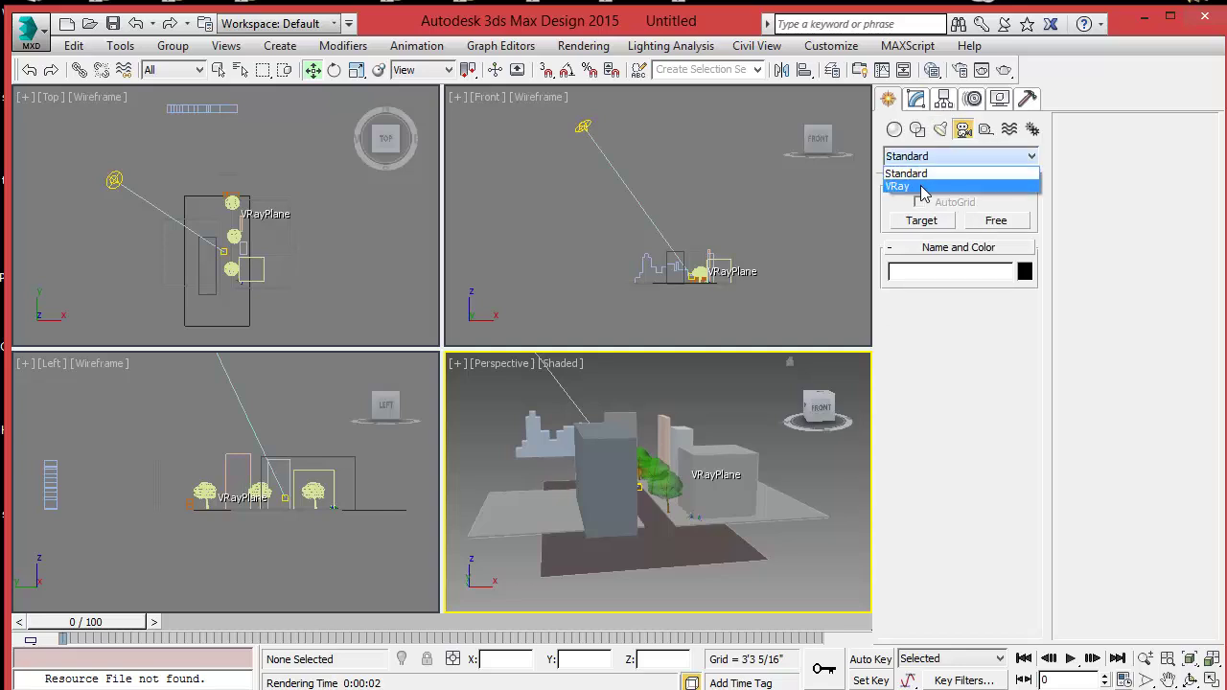
pyautogui.click(922, 187)
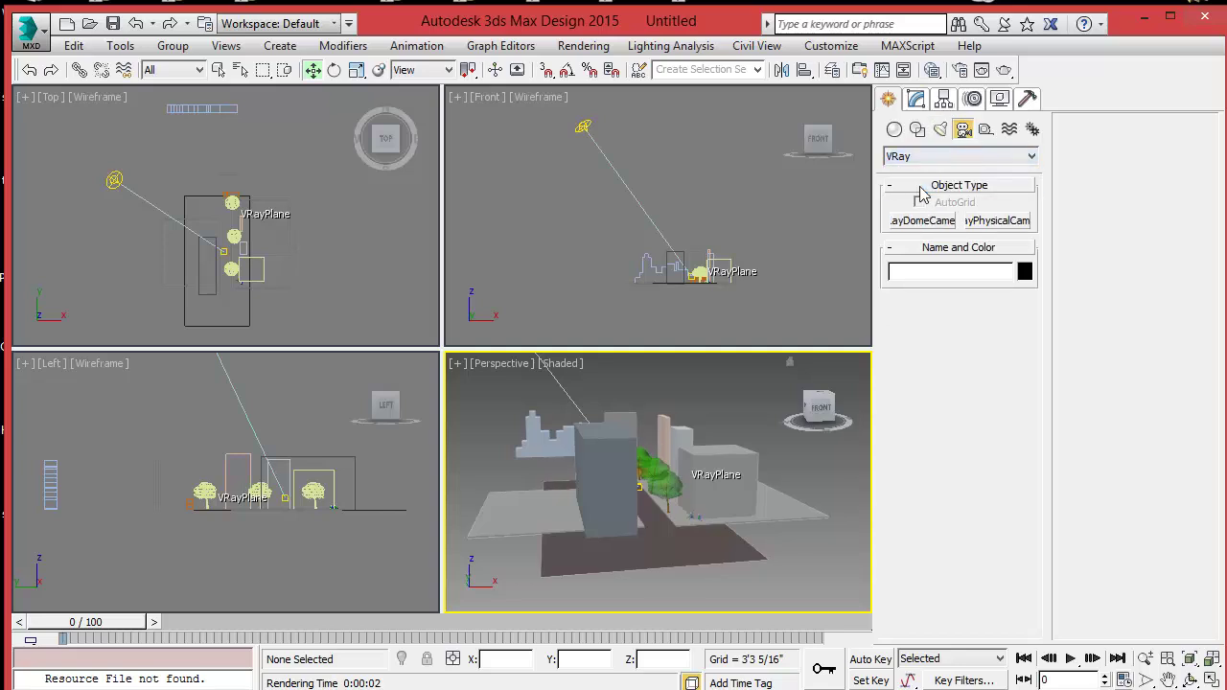
pyautogui.click(1008, 225)
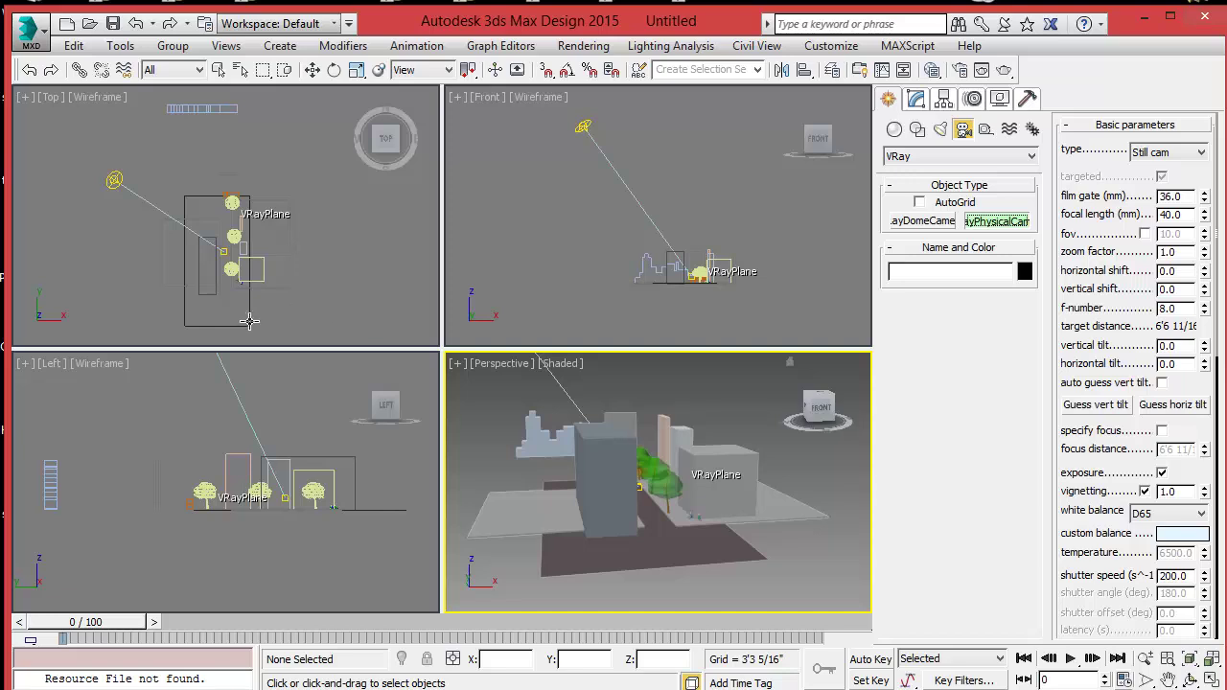
pyautogui.moveTo(230, 298); pyautogui.dragTo(246, 258)
# - Raise the camera above the ground in the Left view to about 6'10" and shift it slightly toward the seated figures
pyautogui.rightClick(353, 452)
pyautogui.scroll(4, 353, 452)
pyautogui.moveTo(352, 452); pyautogui.dragTo(182, 370, button='middle')
pyautogui.scroll(5, 248, 498)
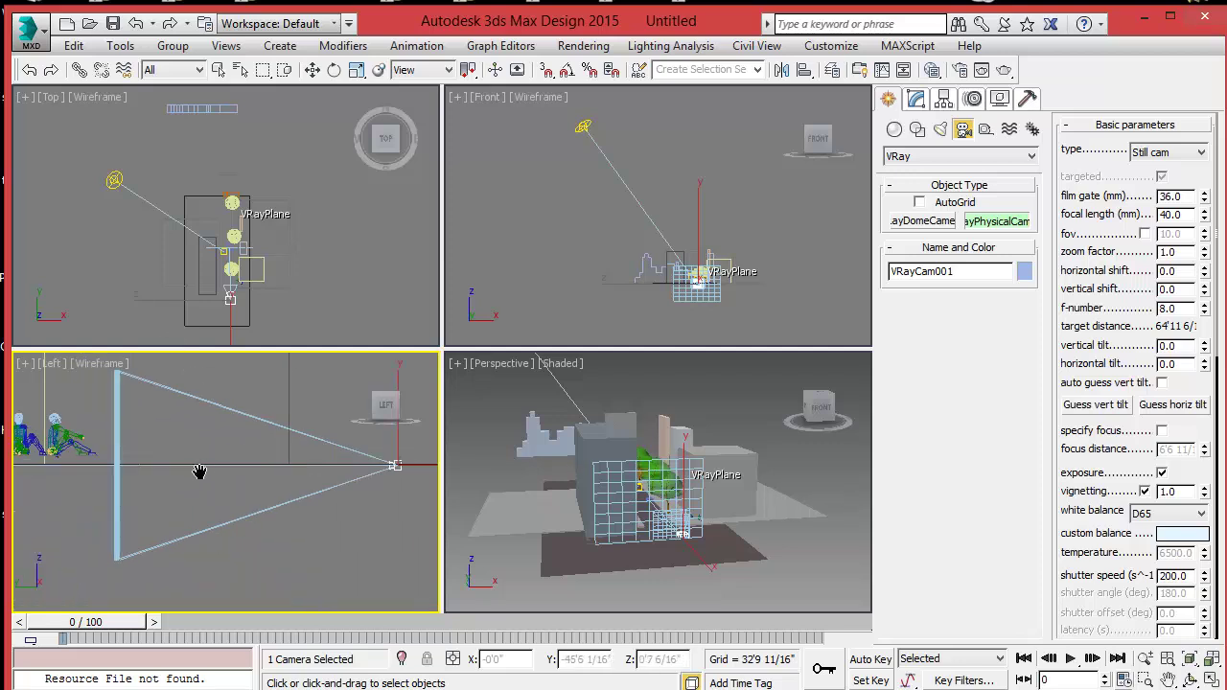
pyautogui.scroll(-2, 253, 518)
pyautogui.press('w')
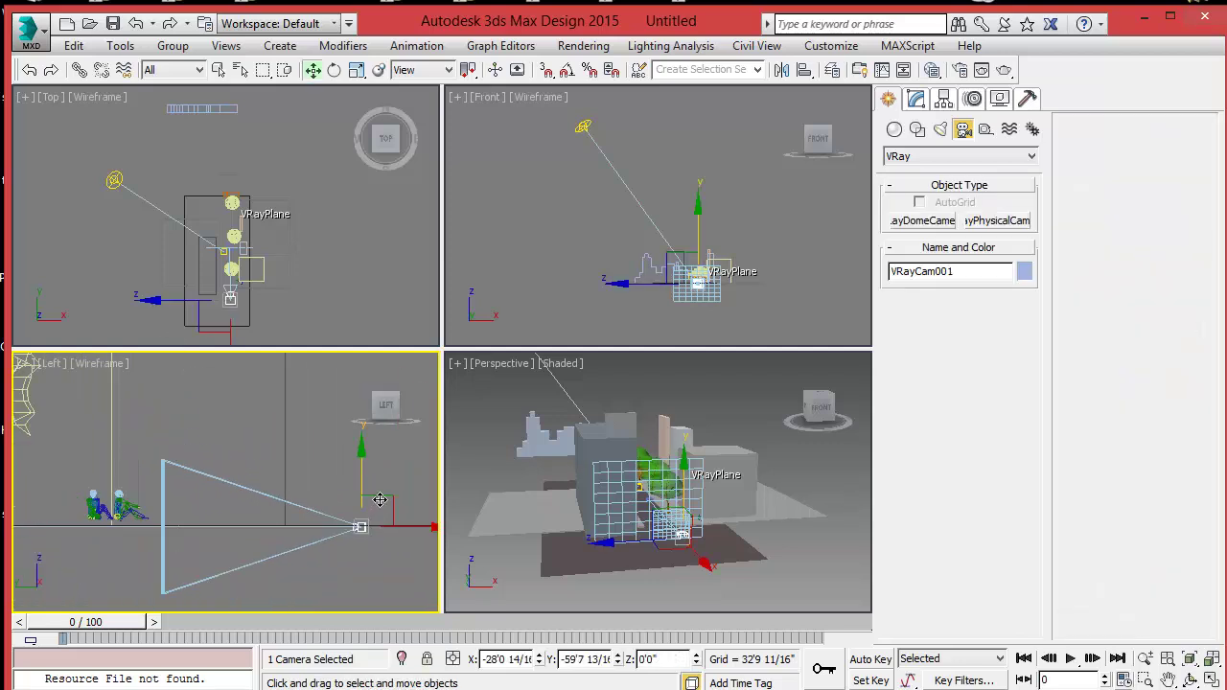
pyautogui.moveTo(380, 500); pyautogui.dragTo(341, 448)
# - Switch the Perspective viewport to the VRayCam001 camera view
pyautogui.click(513, 370)
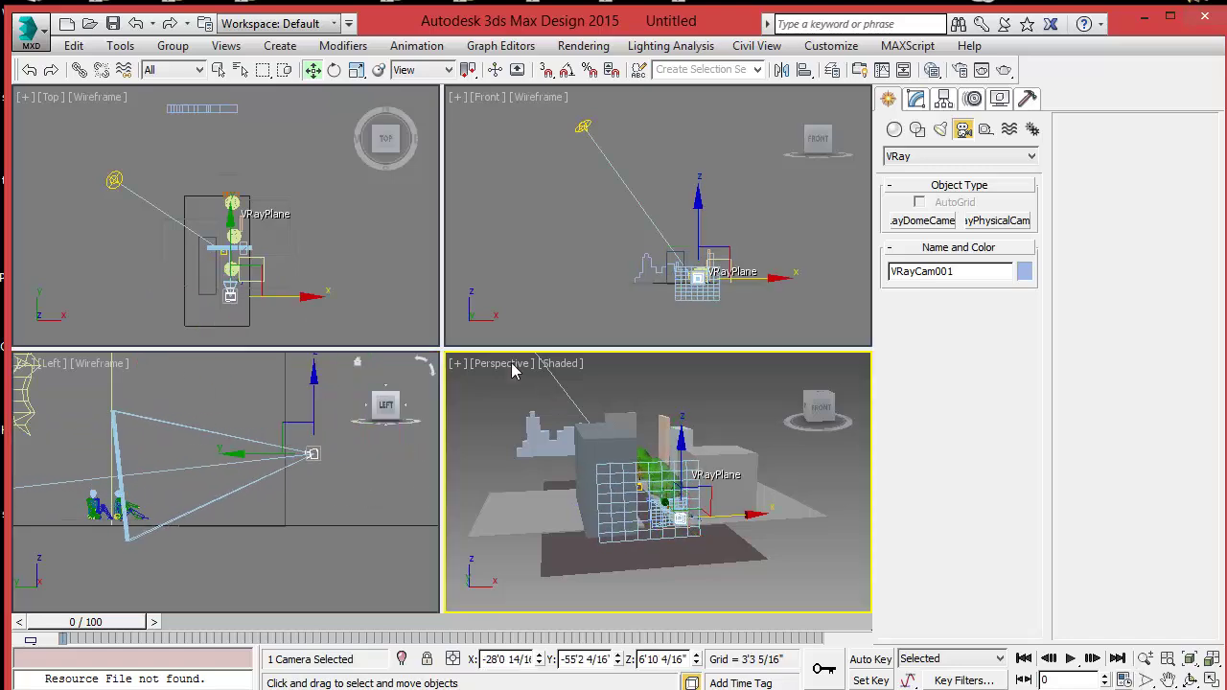
pyautogui.click(514, 370)
pyautogui.moveTo(539, 385)
pyautogui.click(491, 386)
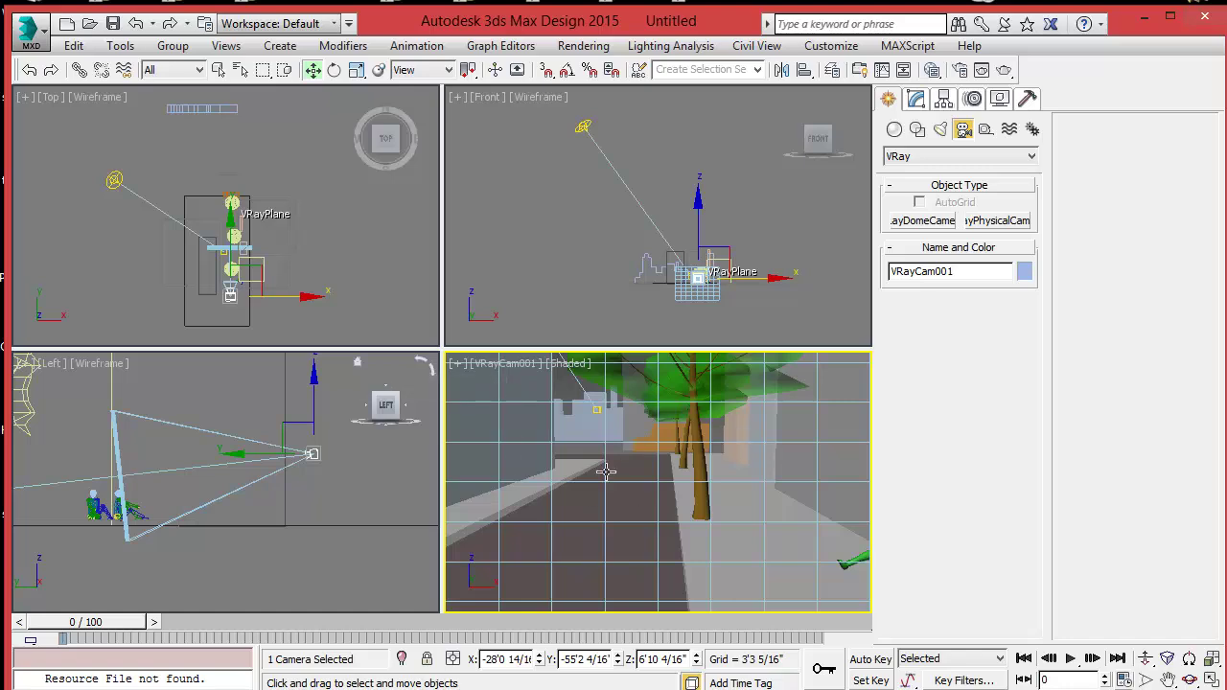
# - Pan the camera view to frame the two seated figures beside the trees, and render it
pyautogui.moveTo(637, 473); pyautogui.dragTo(581, 453, button='middle')
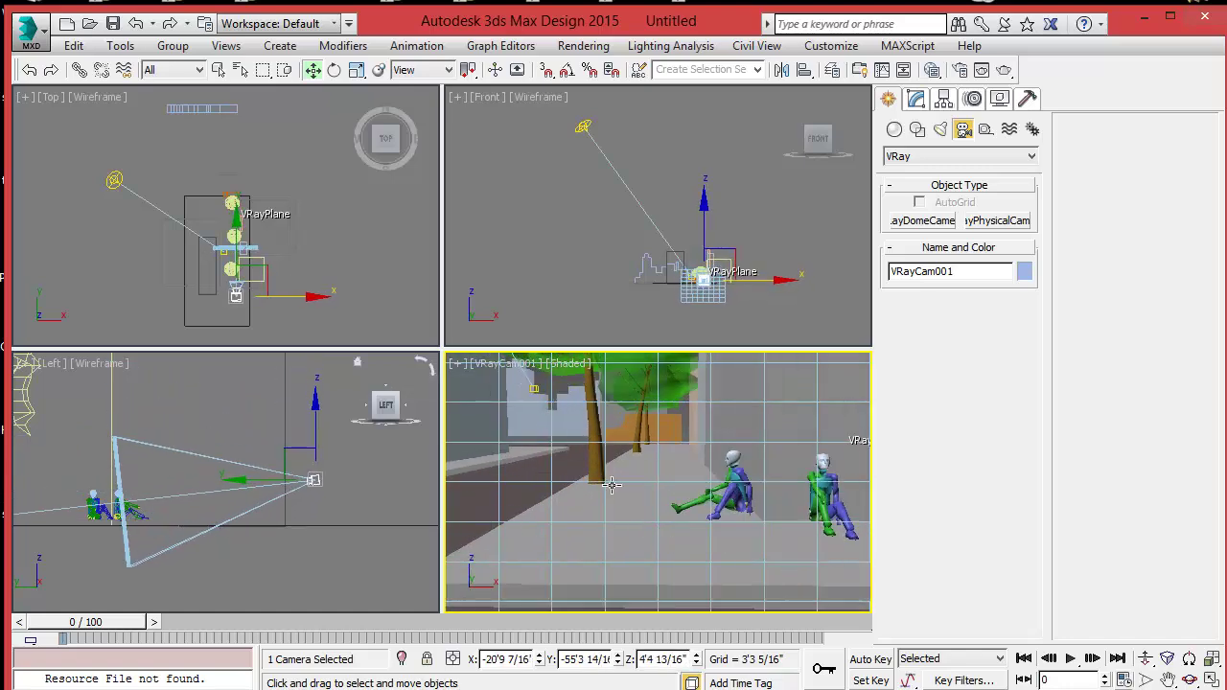
pyautogui.click(1004, 70)
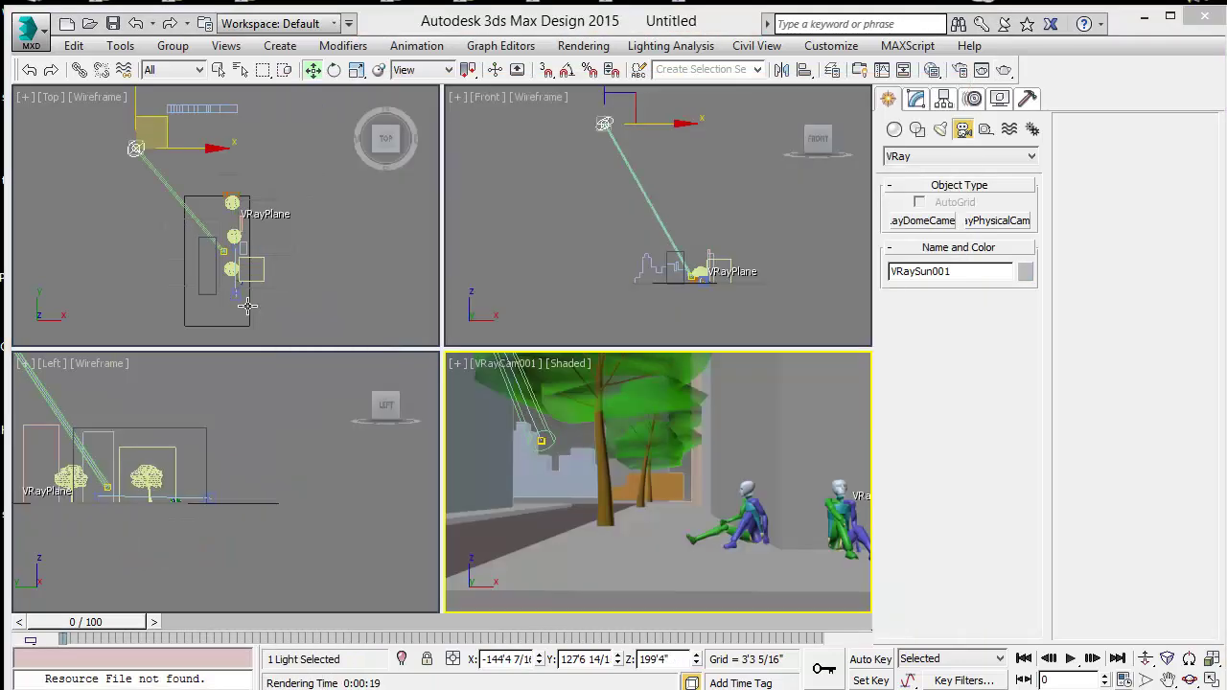
# - Select the physical camera and examine its lens and exposure parameters, such as f-number and shutter speed
pyautogui.click(248, 306)
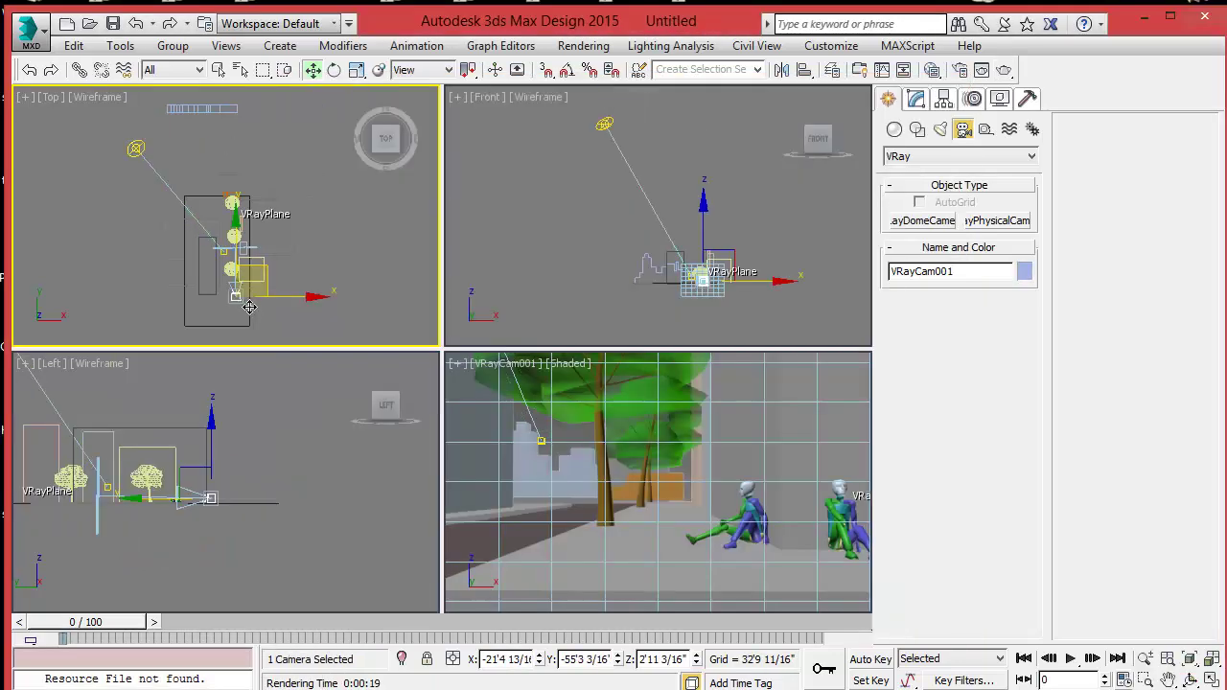
pyautogui.click(915, 98)
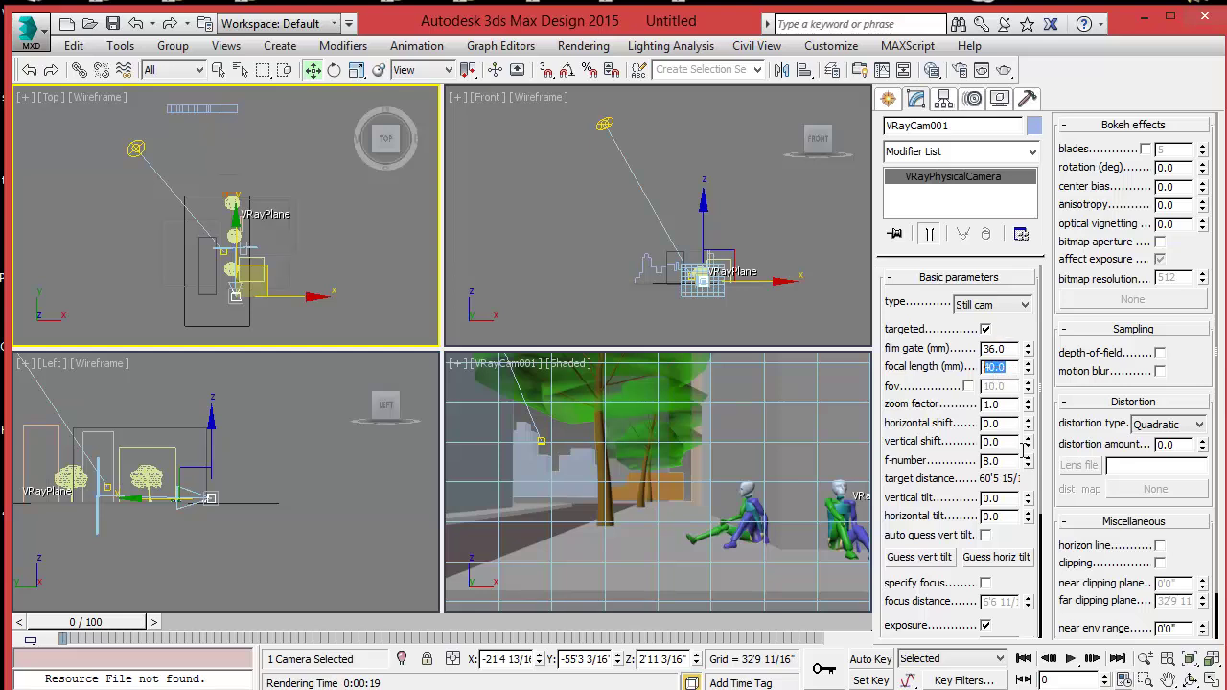
pyautogui.moveTo(1013, 545); pyautogui.dragTo(1019, 435)
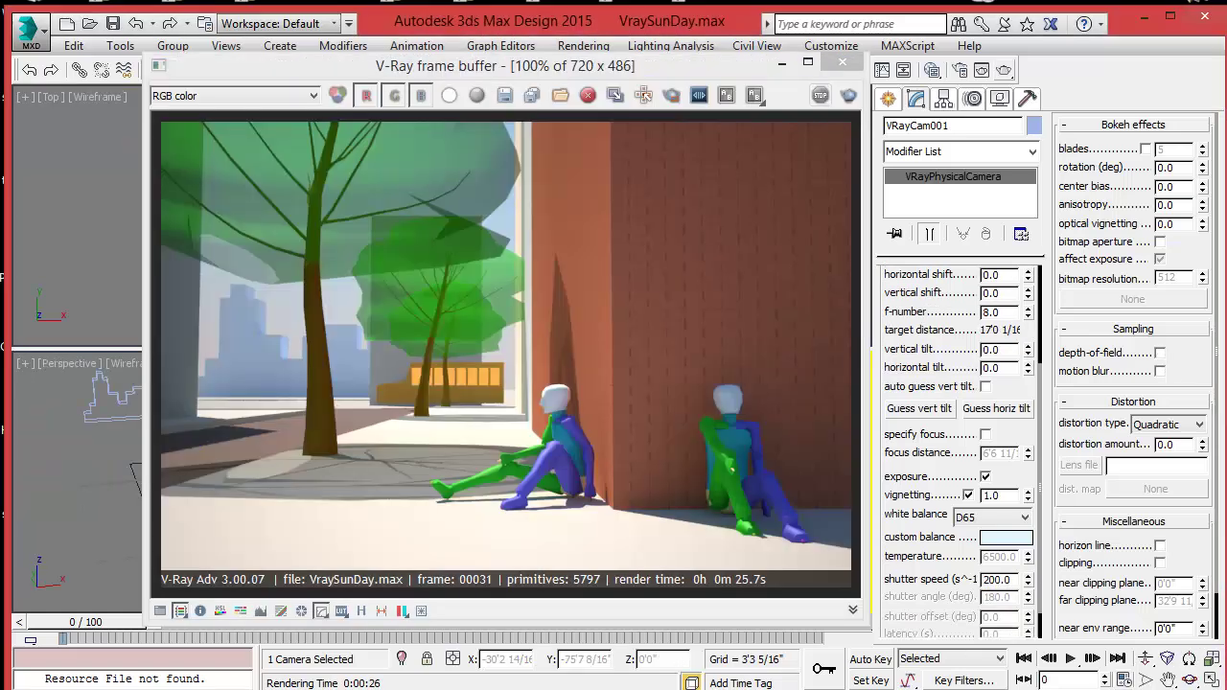
# - Switch to the F16 notes in Notepad and place the f-stop versus shutter speed table over the render for reference
pyautogui.hotkey('alt', 'Tab')
pyautogui.moveTo(828, 57); pyautogui.dragTo(697, 153)
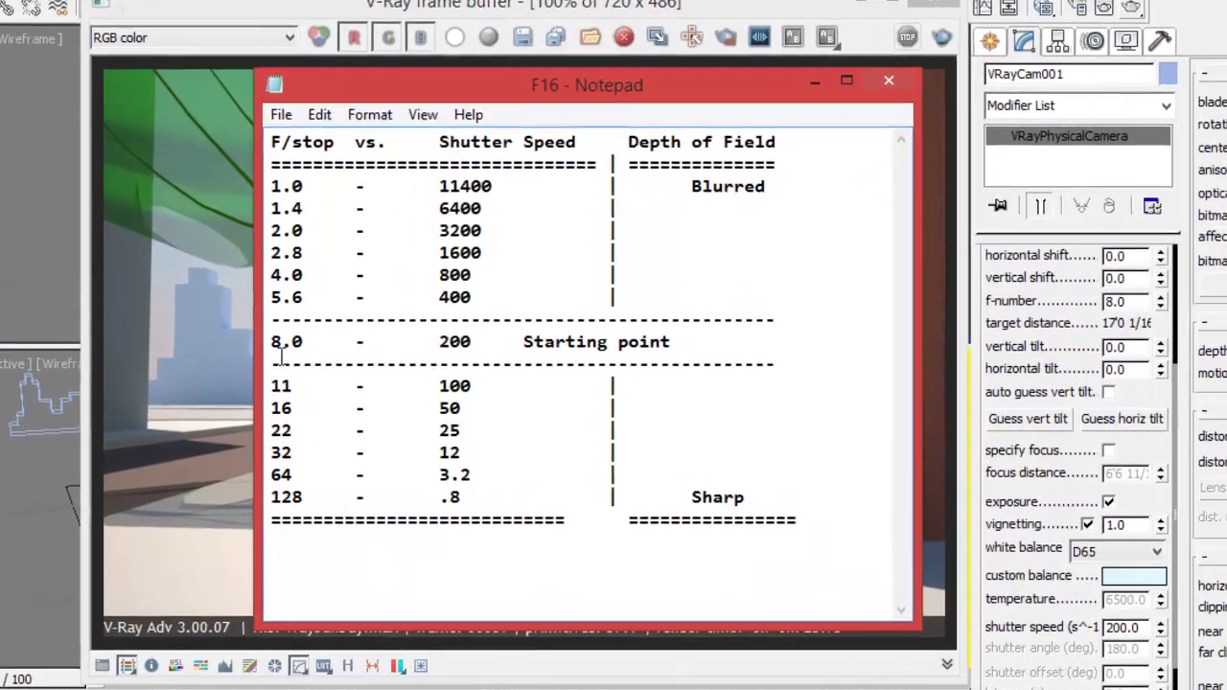
# - Examine the f/8.0 starting-point row and the Depth of Field column in the notes, and compare them with the render
pyautogui.moveTo(436, 345); pyautogui.dragTo(735, 343)
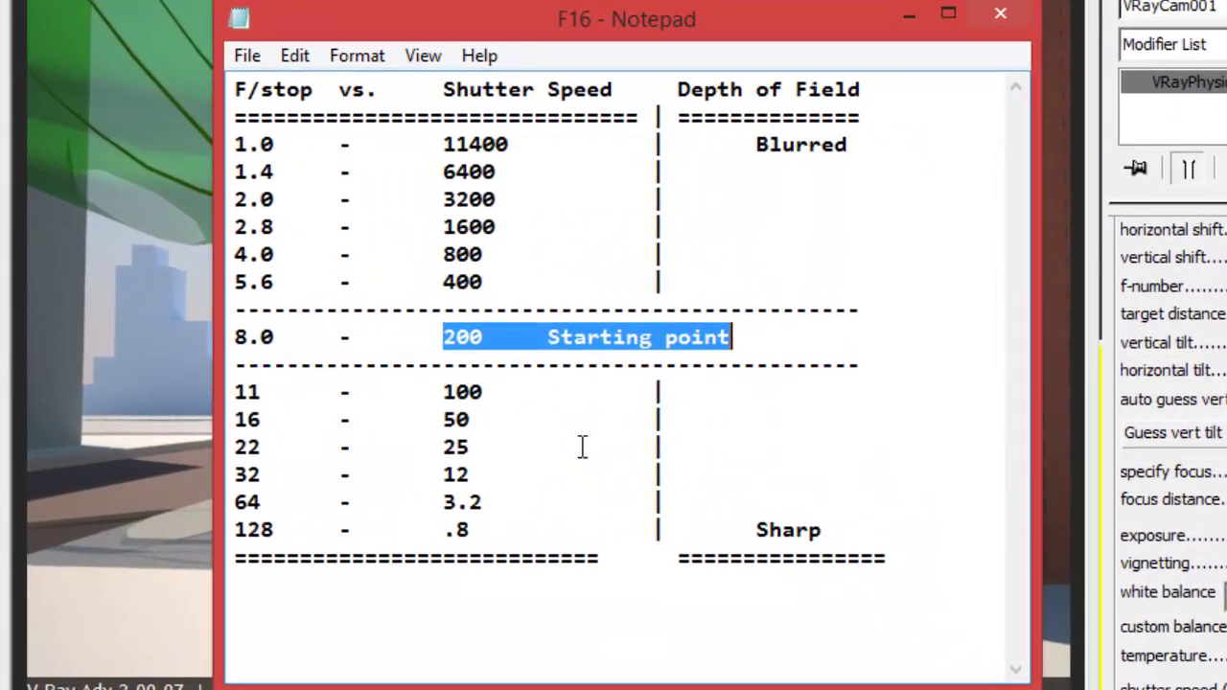
pyautogui.moveTo(687, 37); pyautogui.dragTo(635, 689)
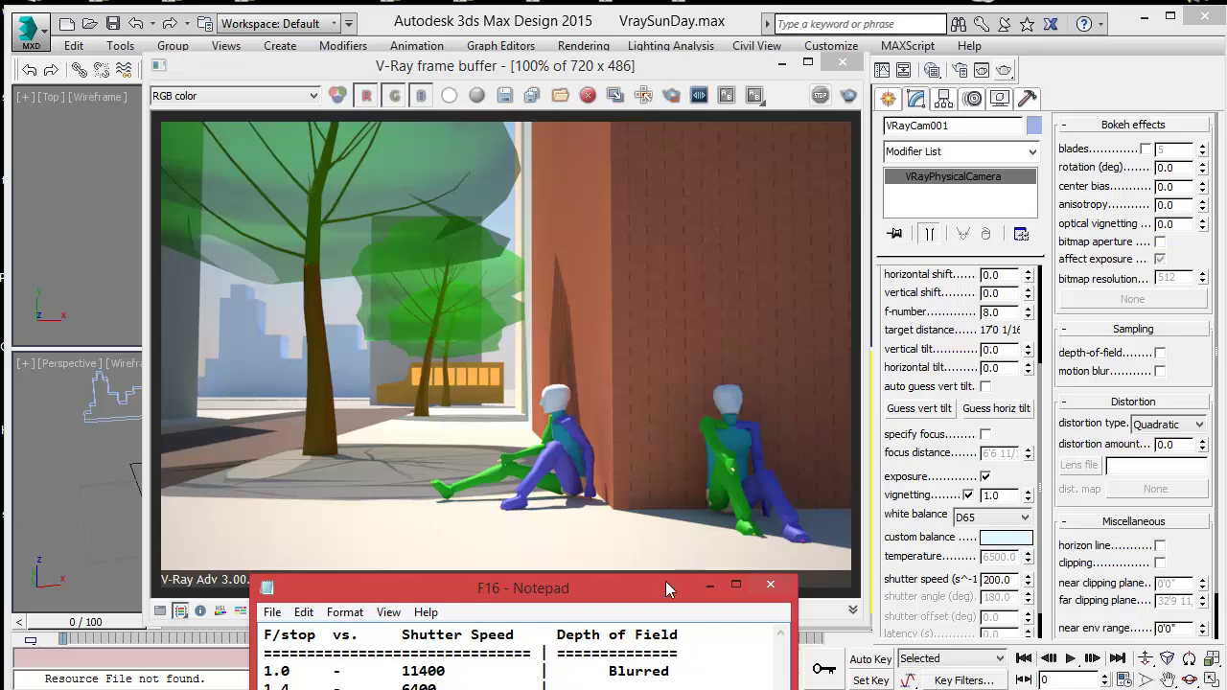
pyautogui.moveTo(659, 583); pyautogui.dragTo(562, 145)
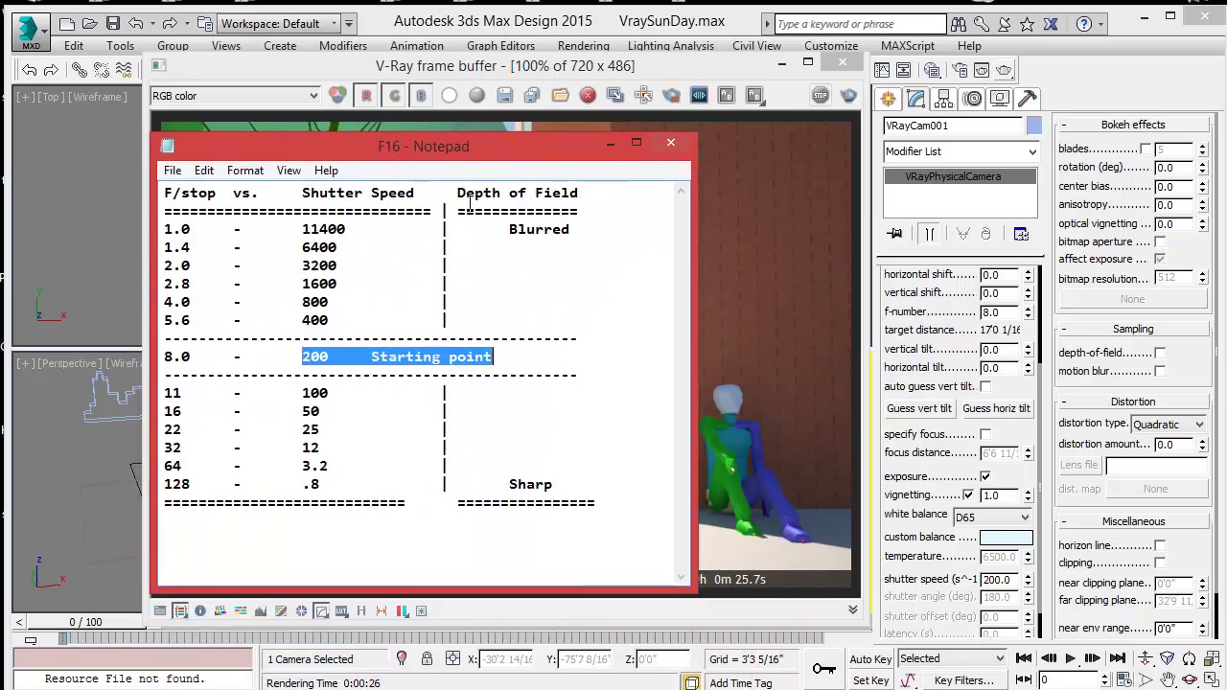
pyautogui.moveTo(458, 193); pyautogui.dragTo(581, 194)
pyautogui.moveTo(571, 147); pyautogui.dragTo(923, 445)
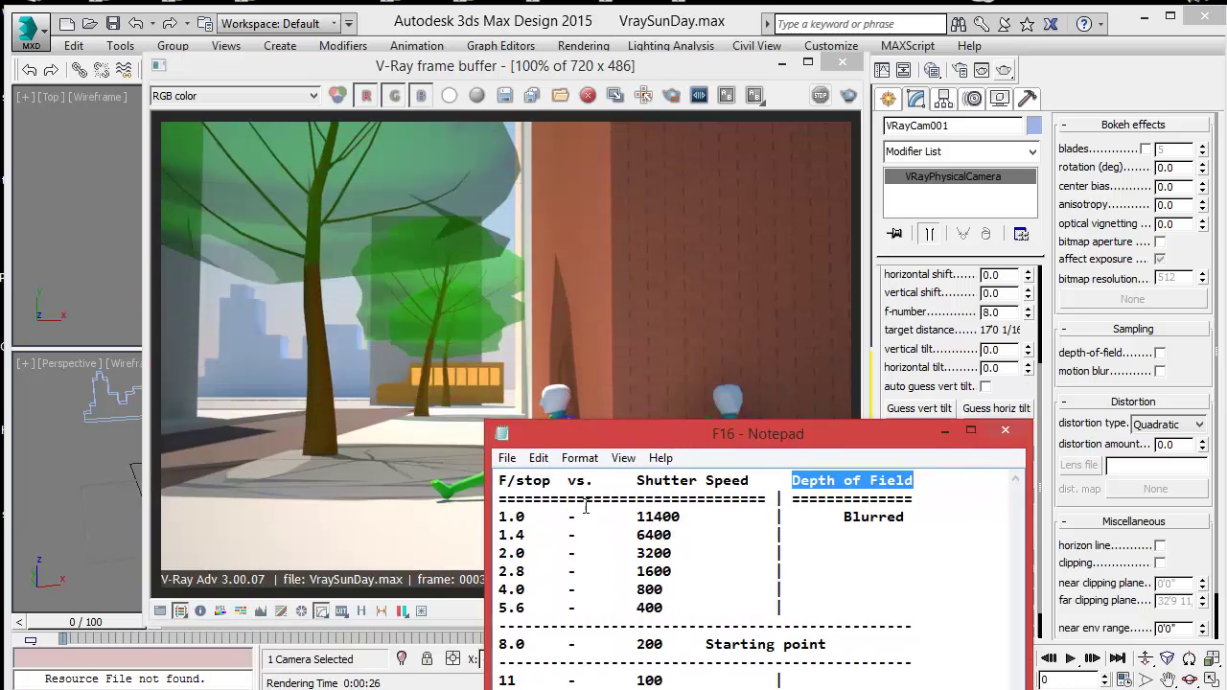
pyautogui.moveTo(632, 434); pyautogui.dragTo(335, 121)
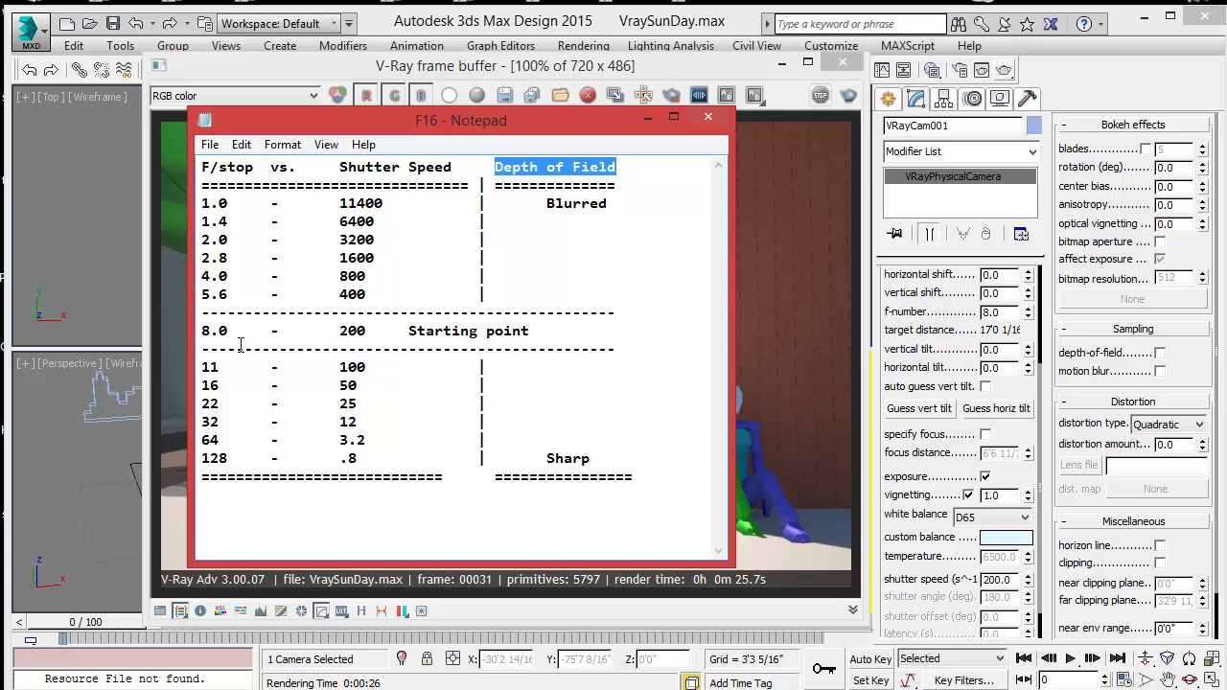
# - Look up the shutter speed paired with f-stop 2.0 in the table
pyautogui.doubleClick(215, 331)
pyautogui.doubleClick(212, 241)
pyautogui.moveTo(340, 240); pyautogui.dragTo(365, 248)
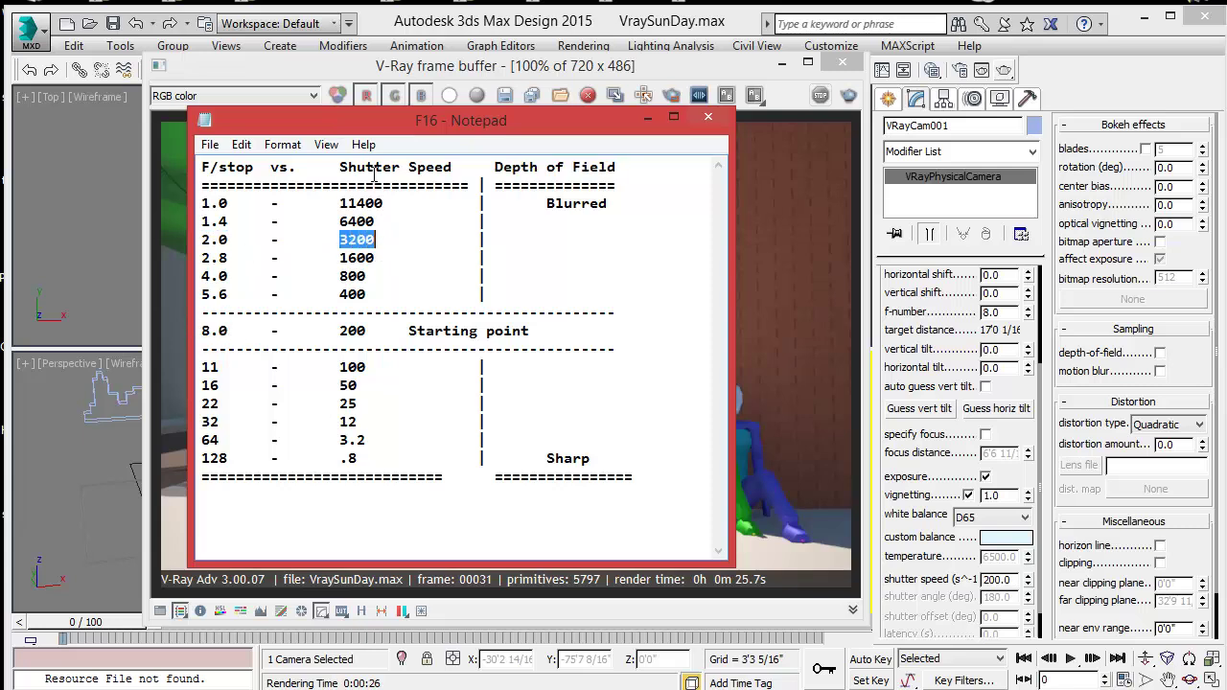
pyautogui.moveTo(229, 241); pyautogui.dragTo(211, 240)
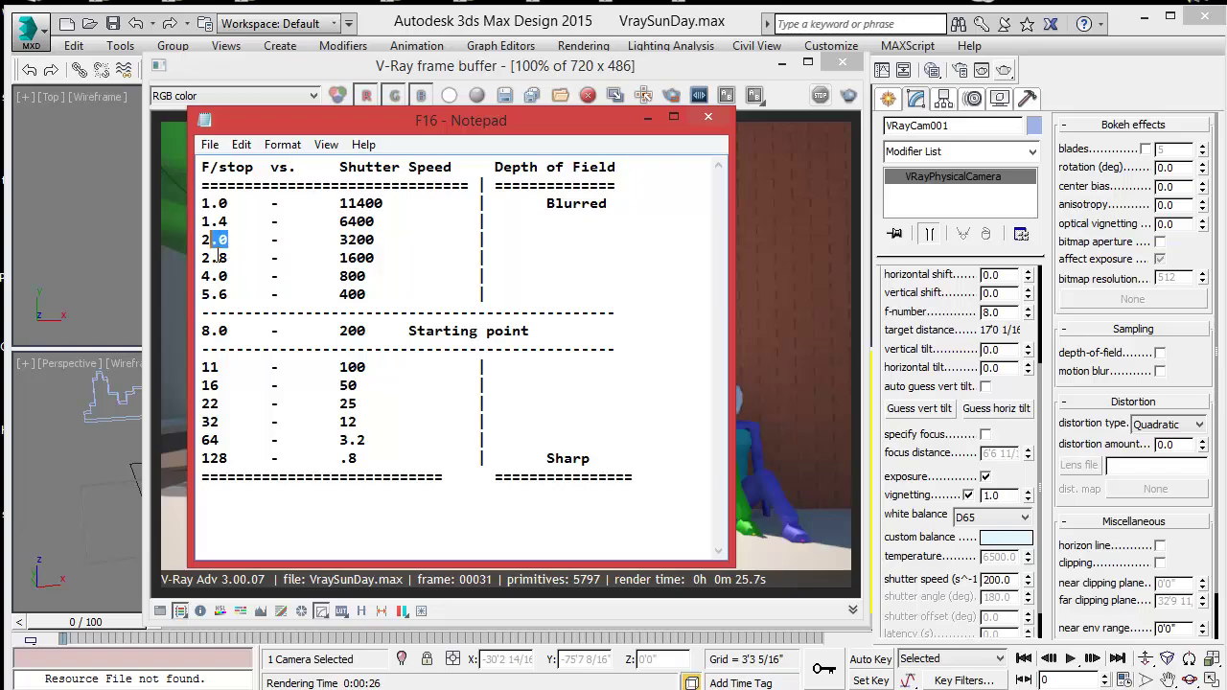
pyautogui.moveTo(409, 240); pyautogui.dragTo(357, 242)
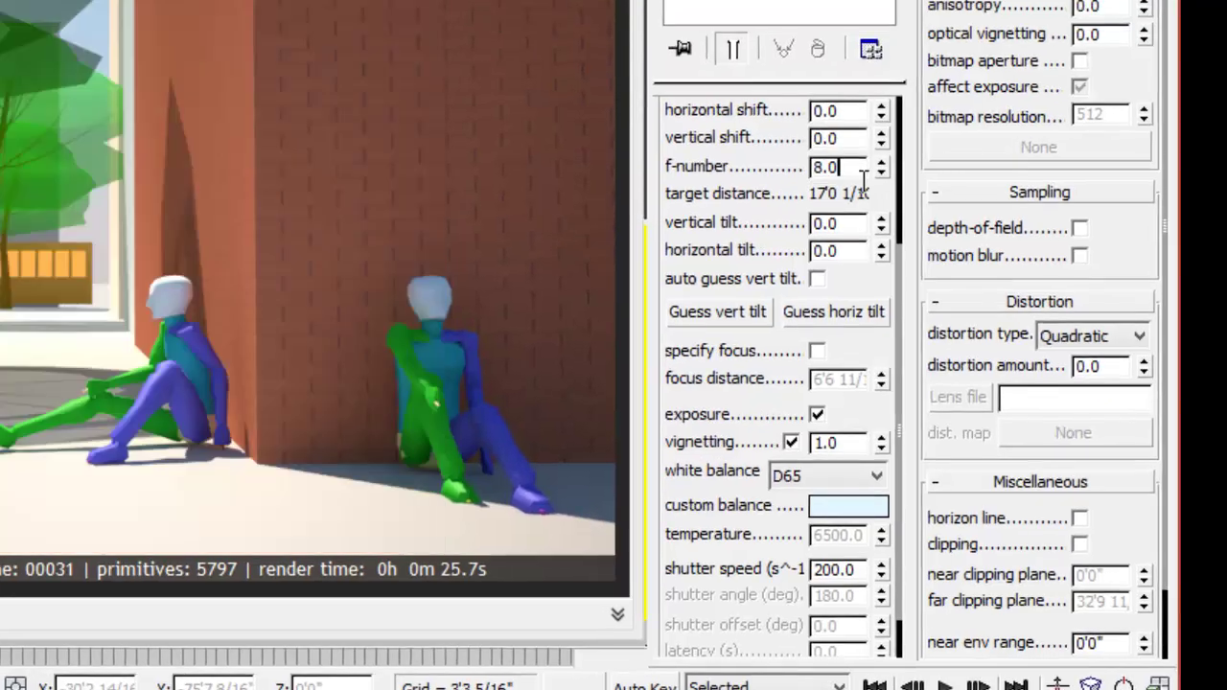
# - Set the physical camera's f-number to 2.0 and its shutter speed to 3200
pyautogui.doubleClick(997, 313)
pyautogui.write('2')
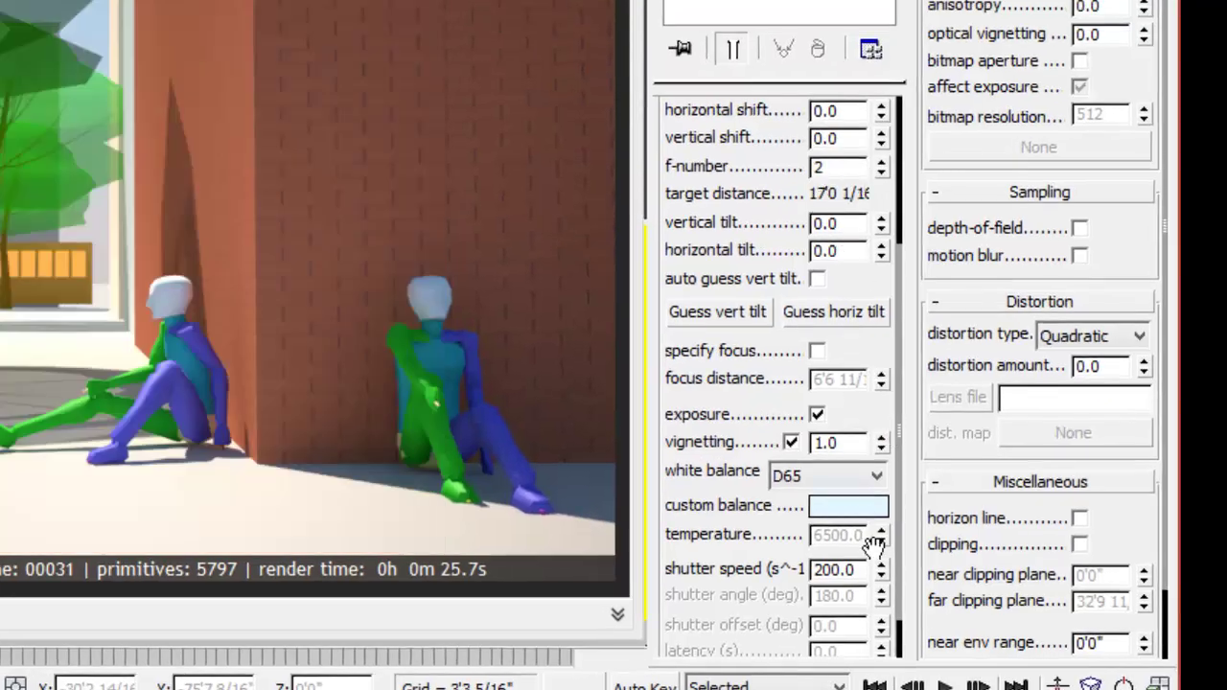
pyautogui.press('Return')
pyautogui.doubleClick(858, 571)
pyautogui.write('3200')
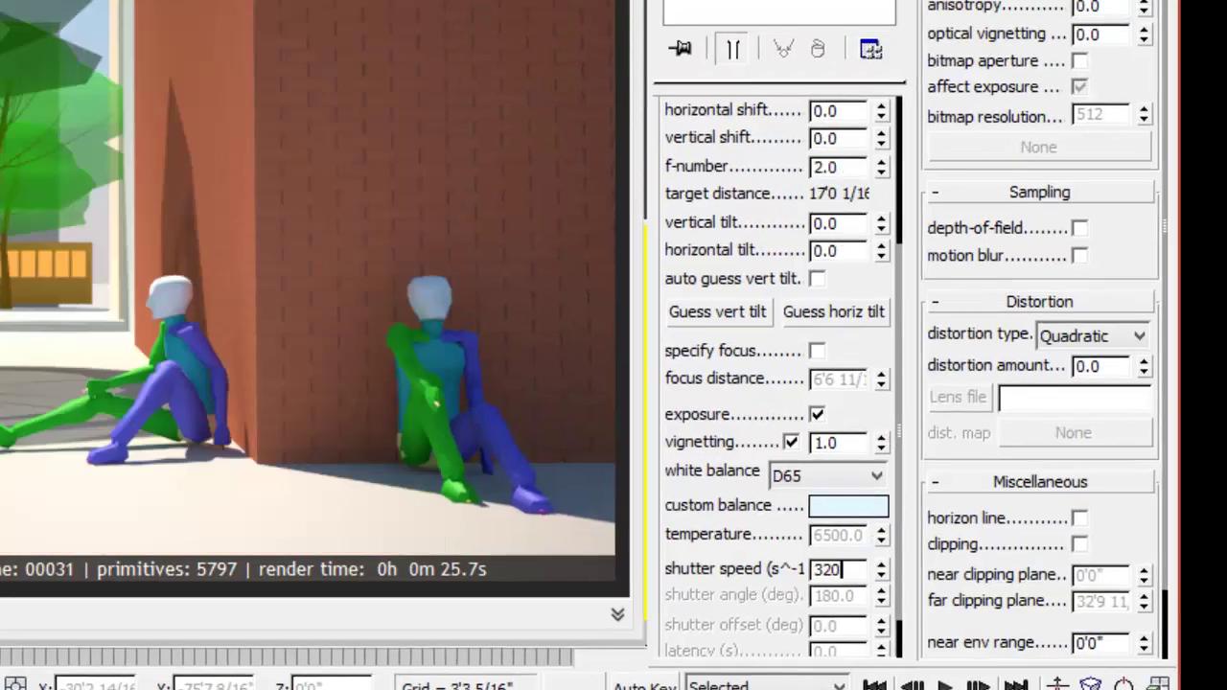
pyautogui.press('Return')
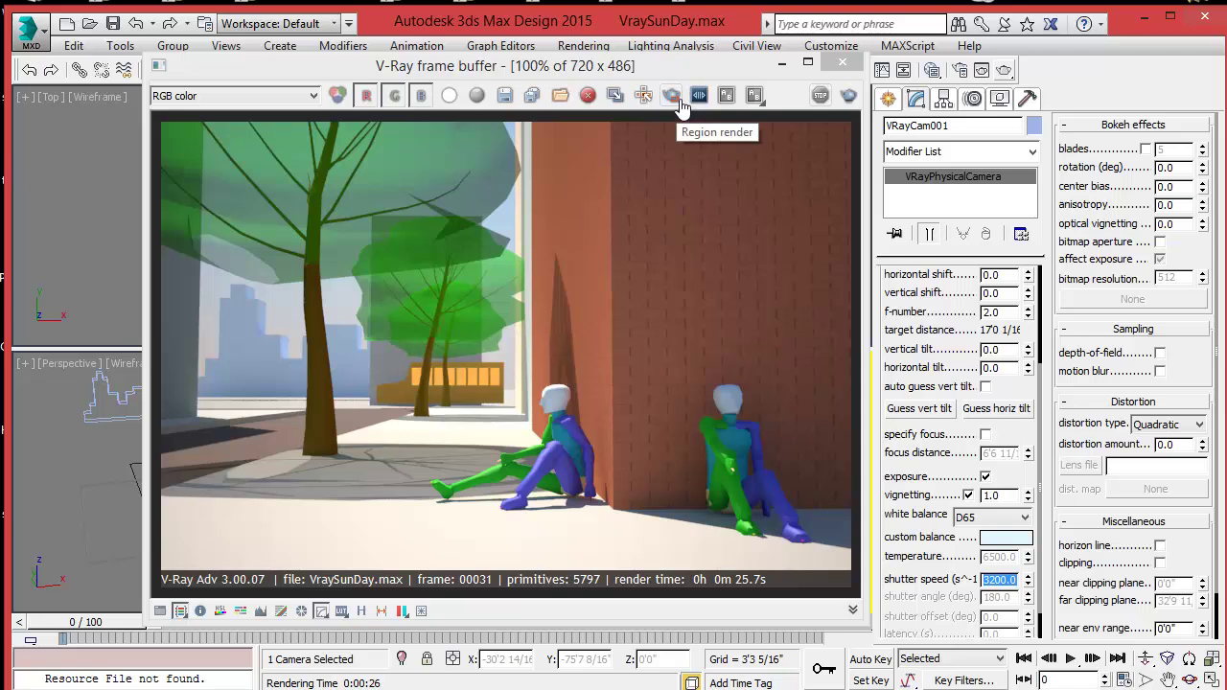
# - Render a region spanning the tree trunks and the left figure, then enable the camera's depth-of-field sampling and render the region again
pyautogui.click(673, 97)
pyautogui.moveTo(256, 330); pyautogui.dragTo(641, 451)
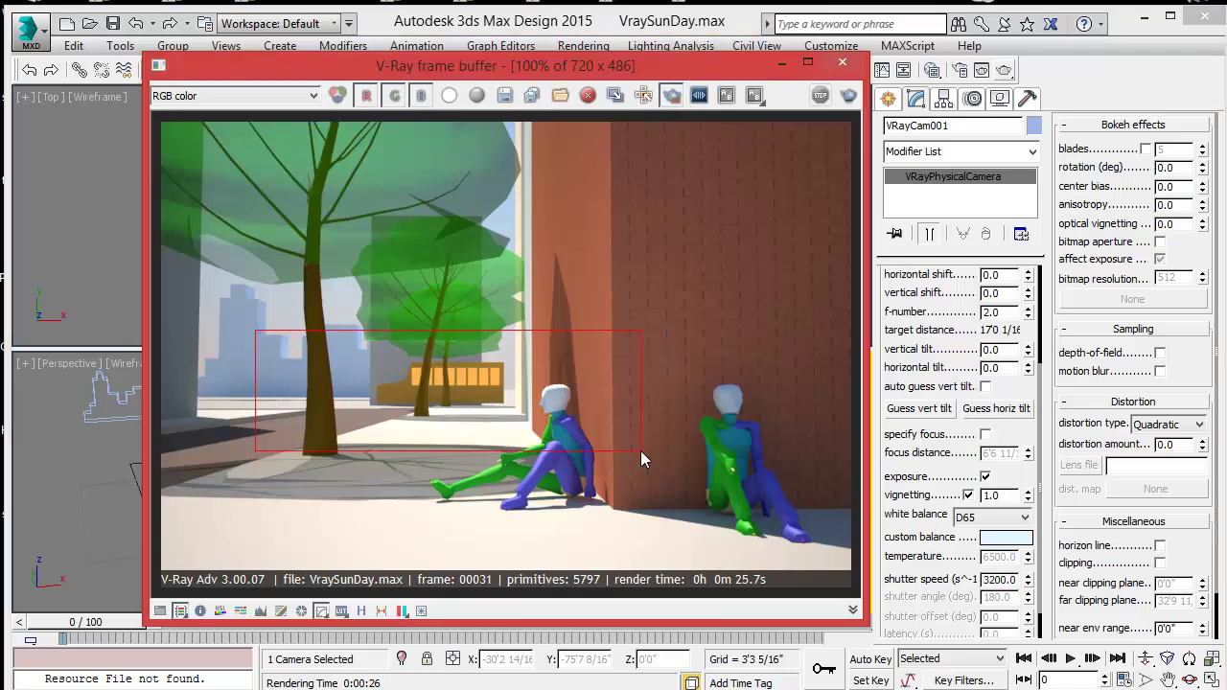
pyautogui.click(848, 95)
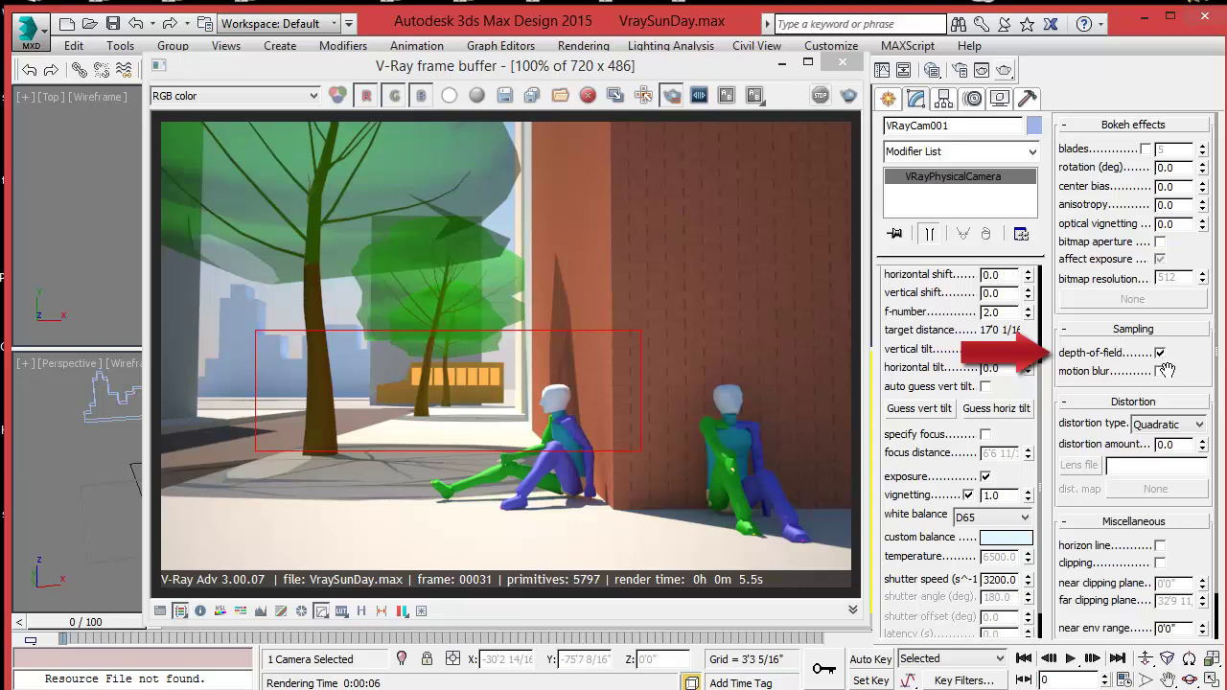
pyautogui.click(850, 96)
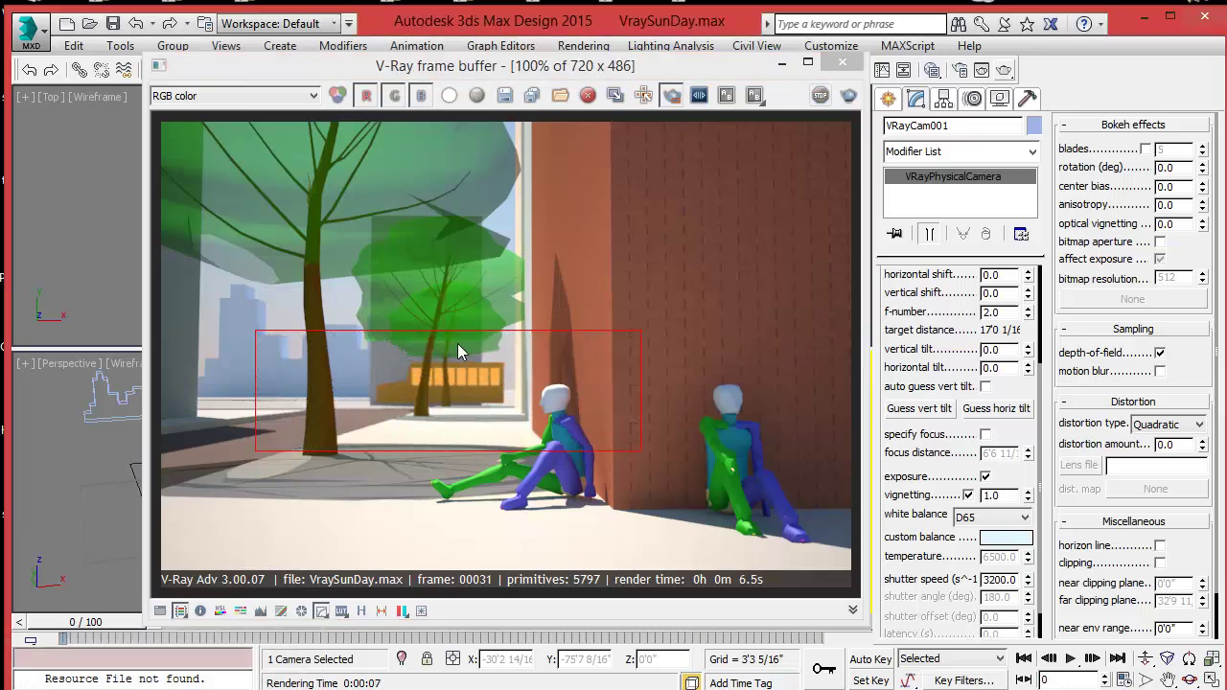
# - Maximize the Top view and examine the camera cone's focus planes relative to the two figures, moving the frame buffer aside and back
pyautogui.moveTo(619, 66); pyautogui.dragTo(877, 394)
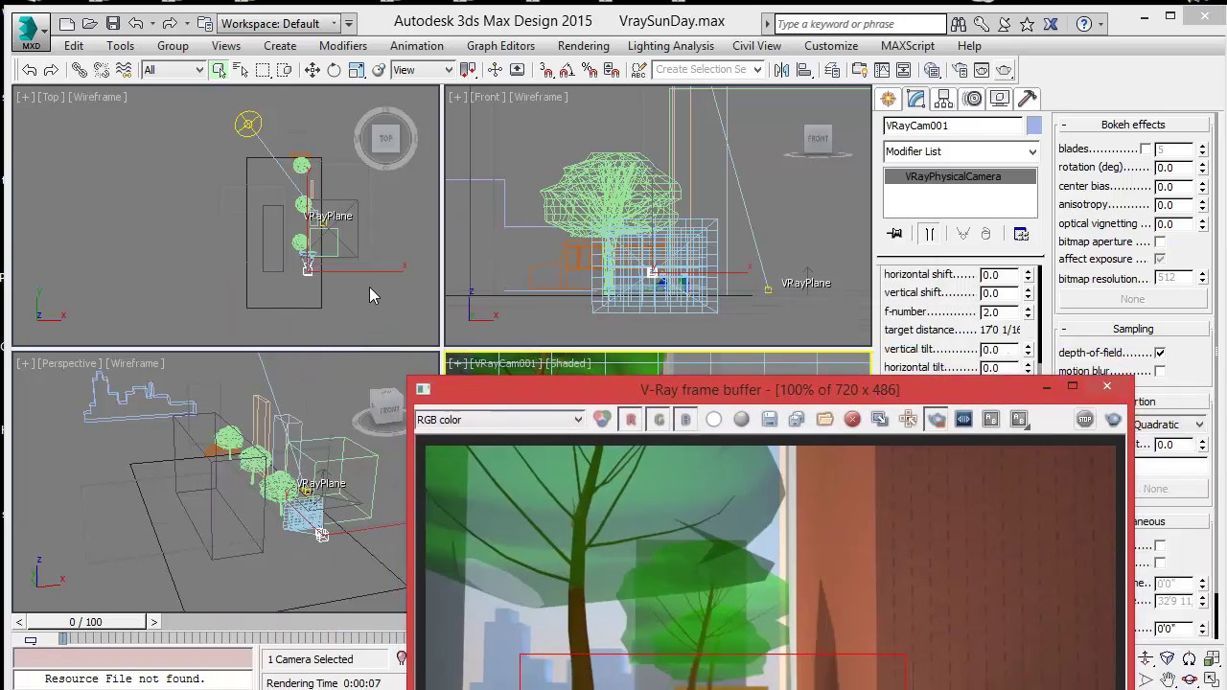
pyautogui.scroll(6, 355, 288)
pyautogui.scroll(5, 377, 288)
pyautogui.hotkey('alt', 'w')
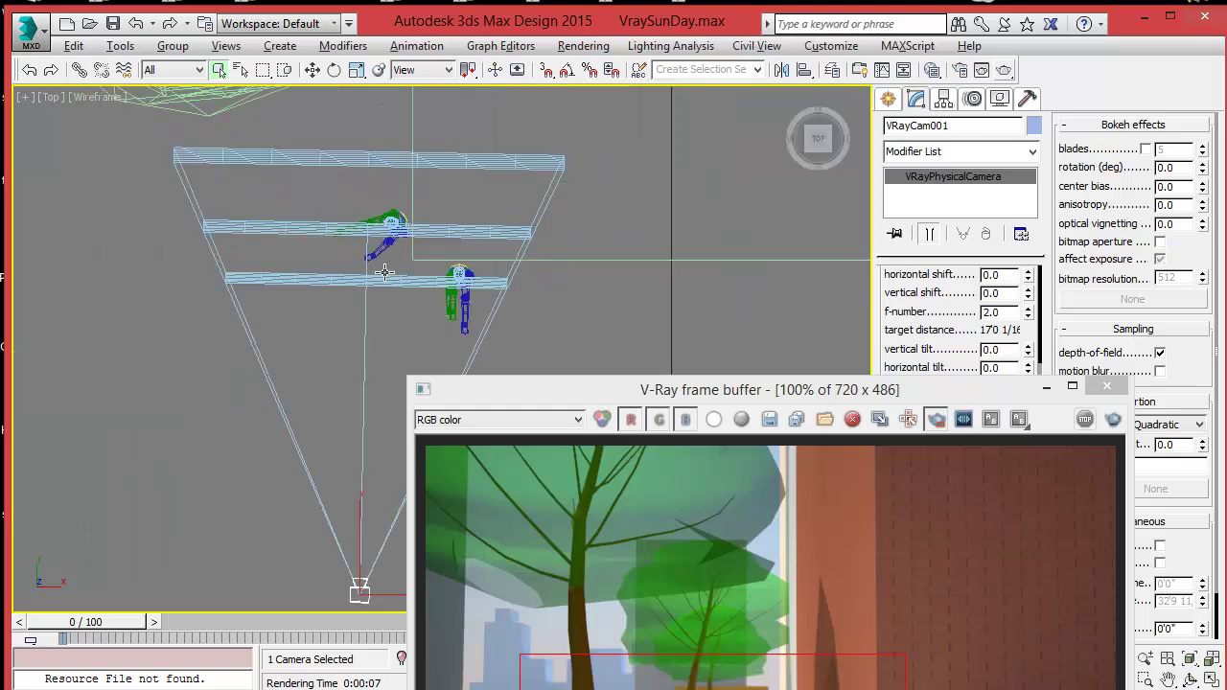
pyautogui.scroll(-4, 370, 253)
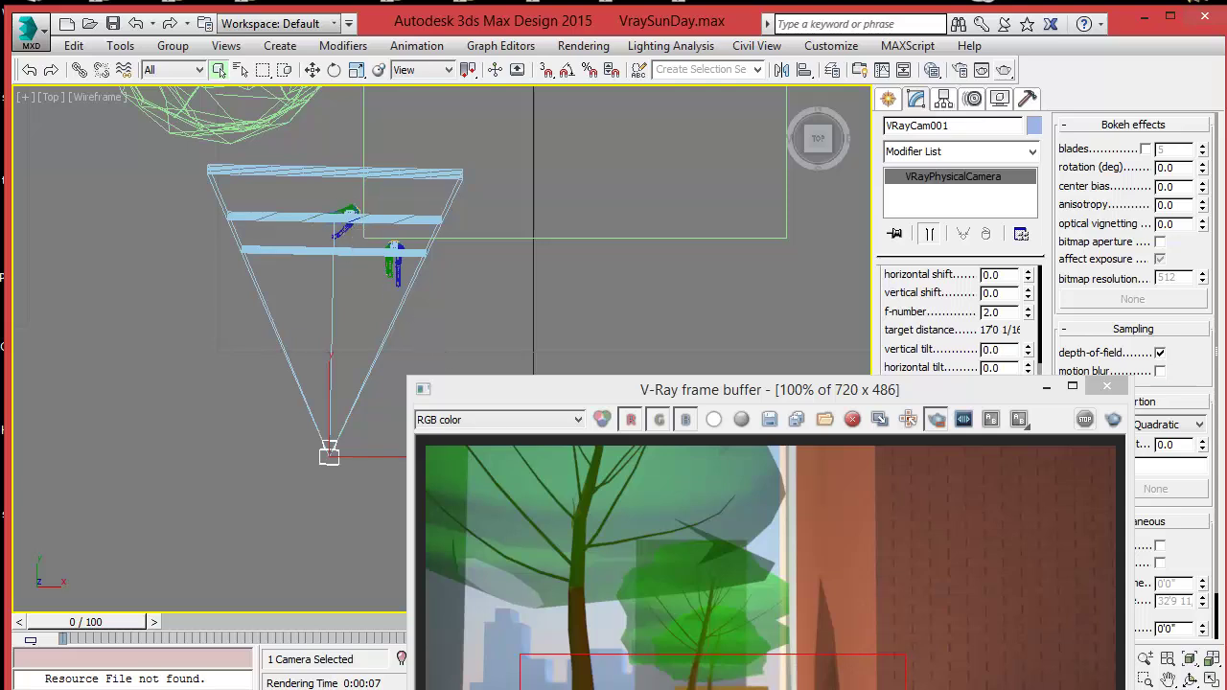
pyautogui.moveTo(964, 393); pyautogui.dragTo(625, 98)
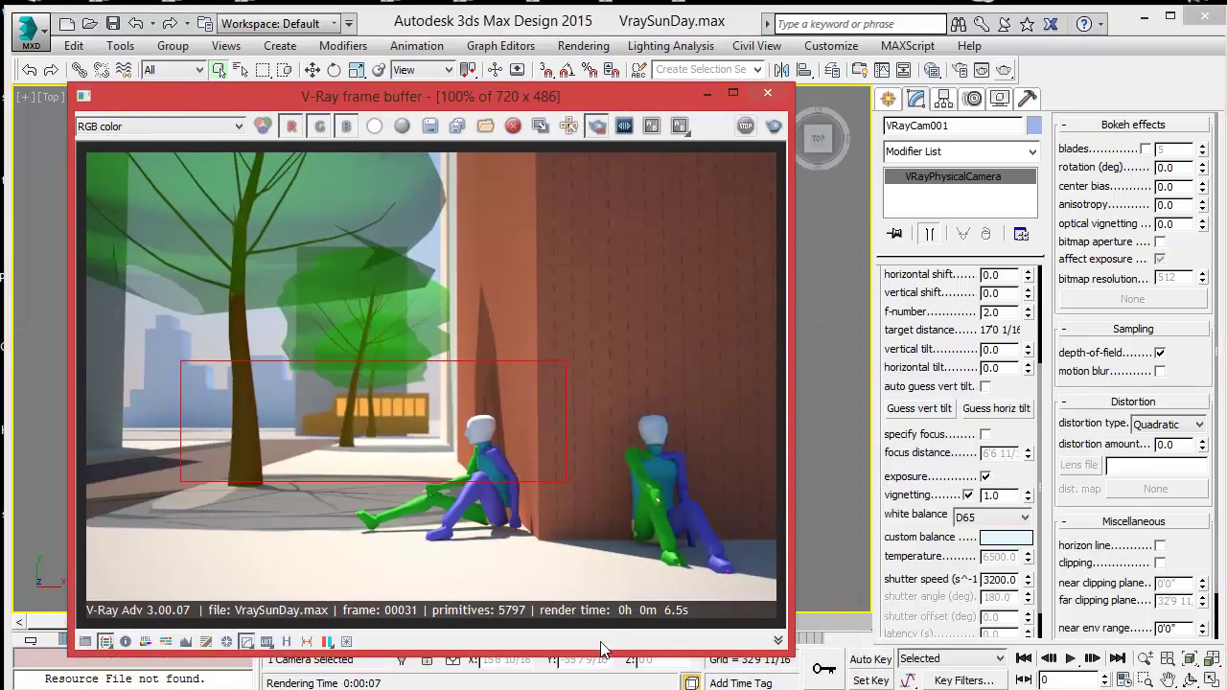
# - Copy the shutter speed for f-stop 1.4 from the notes, and set the camera to f-number 1.4 and shutter speed 6400
pyautogui.hotkey('alt', 'Tab')
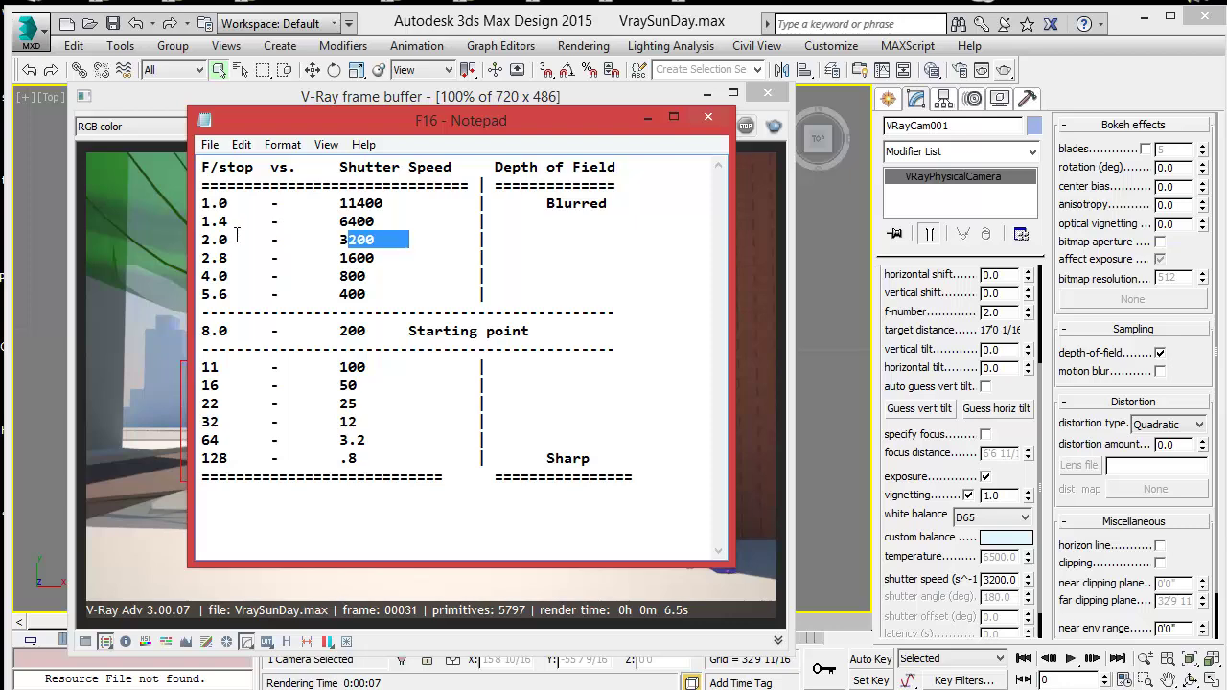
pyautogui.moveTo(376, 222); pyautogui.dragTo(341, 221)
pyautogui.hotkey('ctrl', 'c')
pyautogui.doubleClick(988, 313)
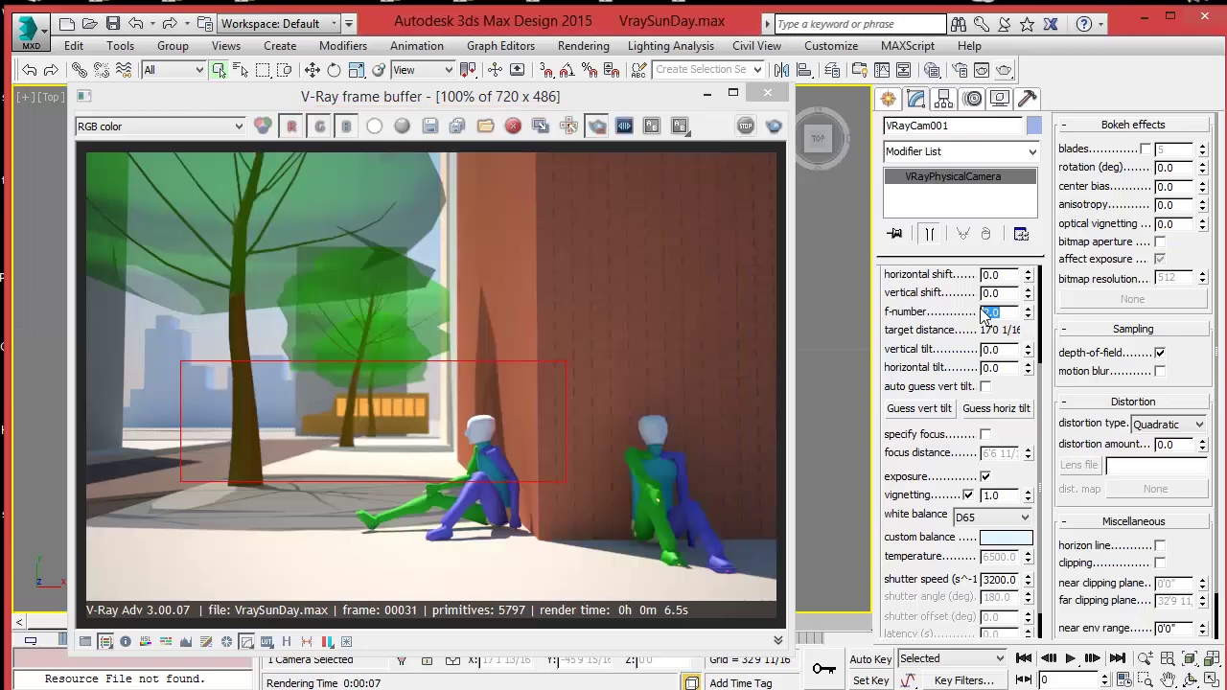
pyautogui.doubleClick(997, 581)
pyautogui.hotkey('ctrl', 'v')
pyautogui.press('Return')
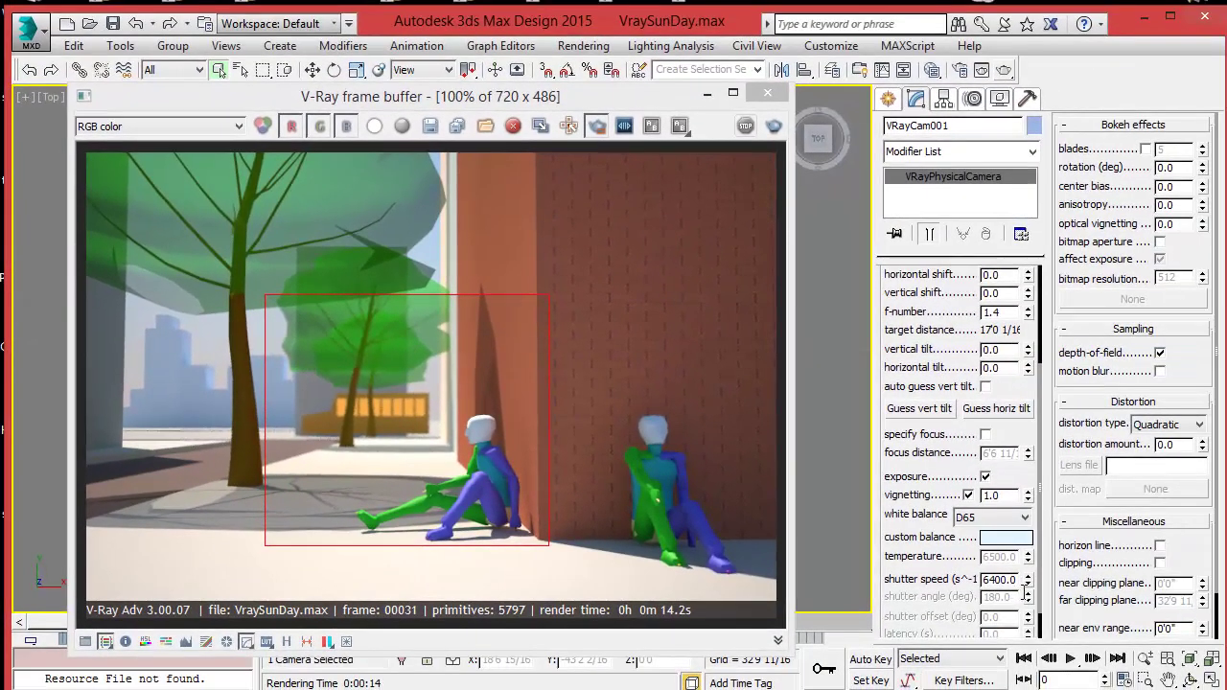
# - Set the camera's f-number to 4.0 and render a narrow region beside the left figure
pyautogui.click(1007, 313)
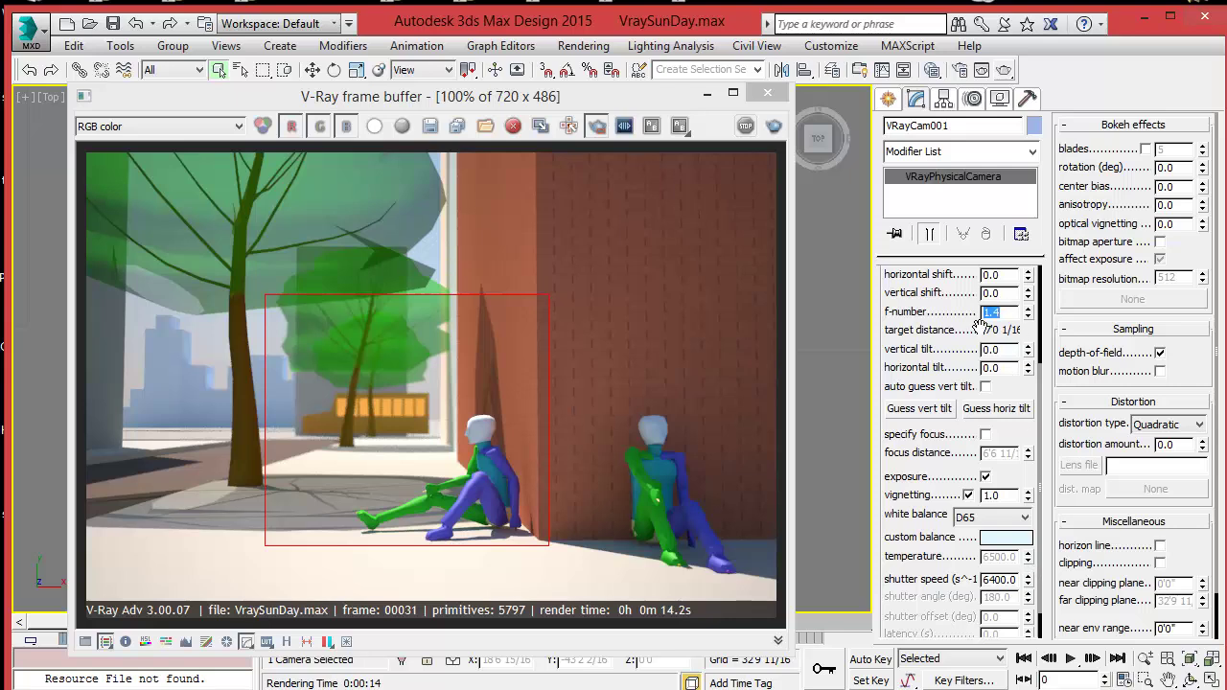
pyautogui.write('4.0')
pyautogui.press('Return')
pyautogui.press('F9')
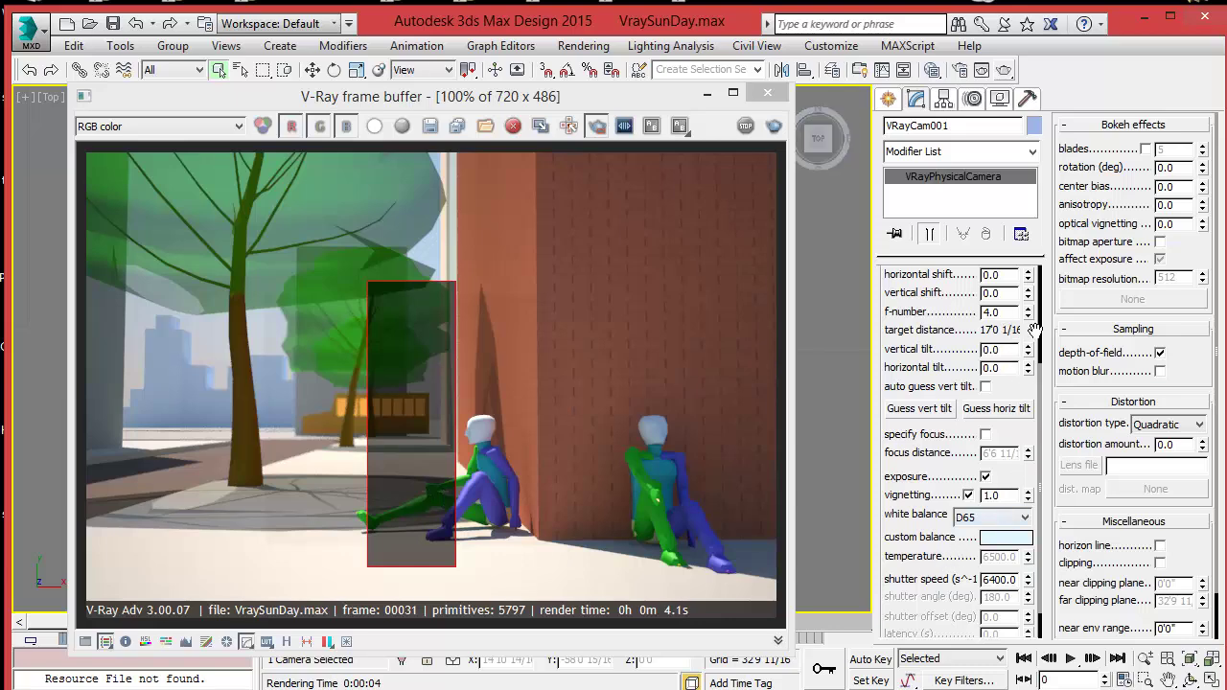
# - Look up the shutter speed for f-stop 4.0 in the notes, set the camera's shutter speed to 800, and re-render the region
pyautogui.hotkey('alt', 'Tab')
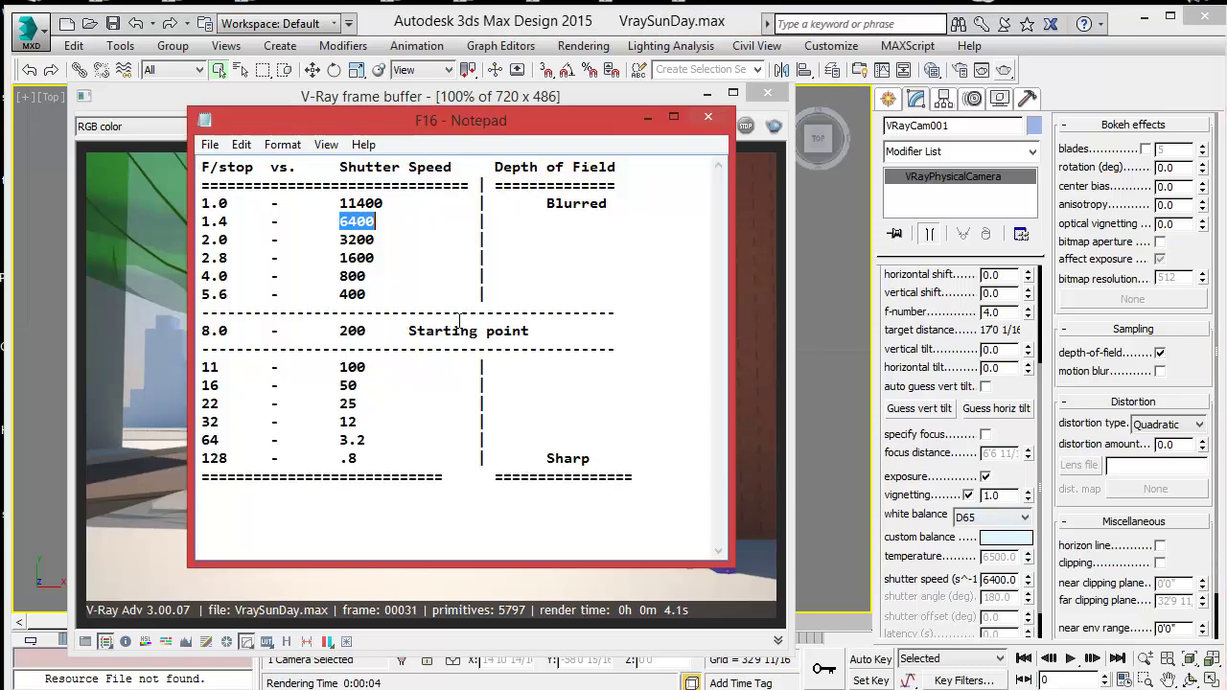
pyautogui.press('Down')
pyautogui.press('Down')
pyautogui.press('Down')
pyautogui.hotkey('shift', 'Right')
pyautogui.hotkey('shift', 'Right')
pyautogui.hotkey('shift', 'Right')
pyautogui.click(985, 583)
pyautogui.write('800')
pyautogui.press('Return')
pyautogui.click(773, 126)
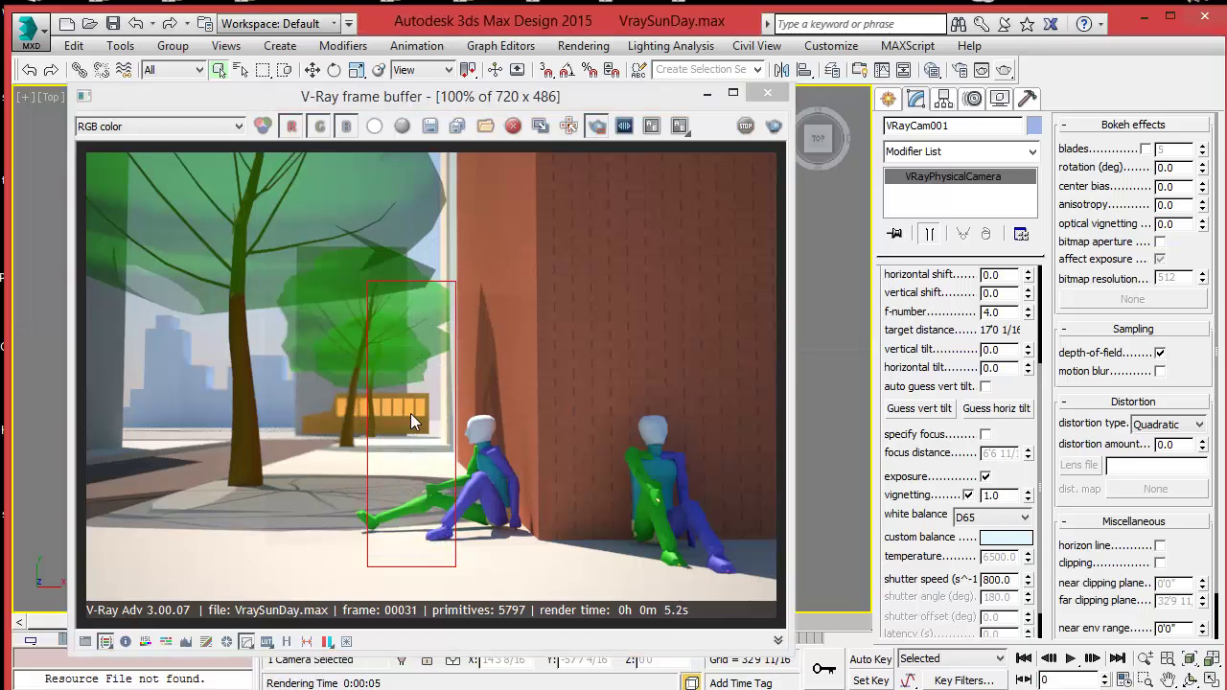
pyautogui.click(599, 137)
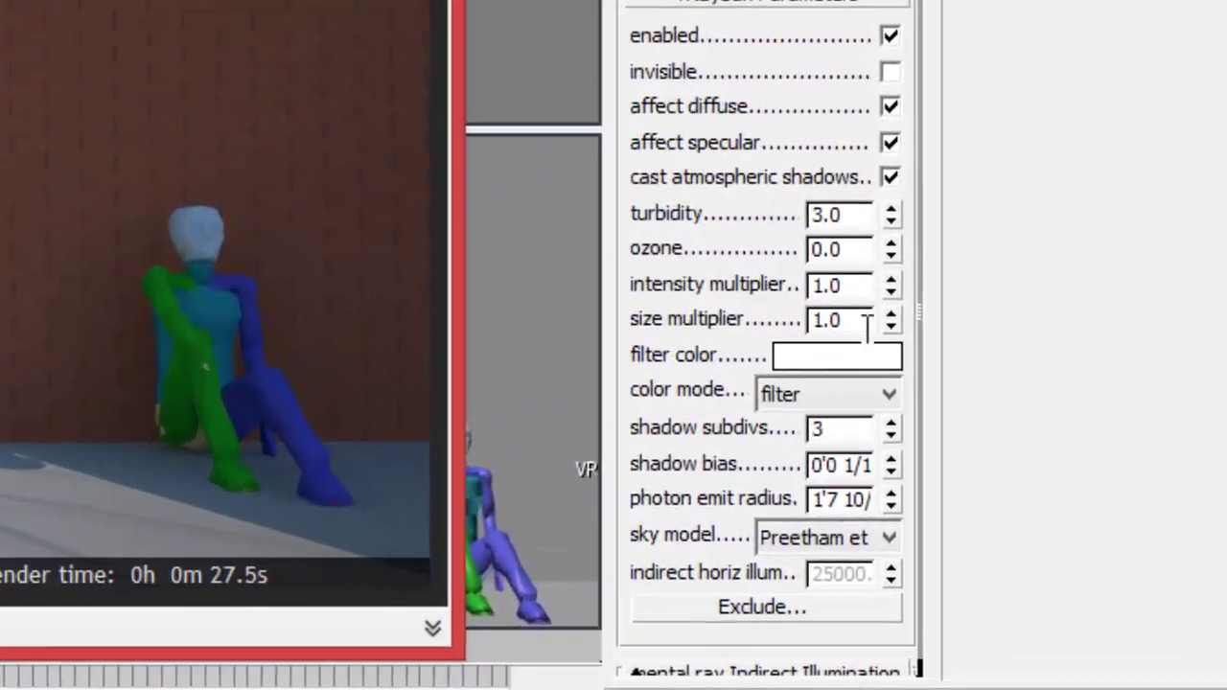
# - Set the V-Ray sun's size multiplier to 10 and render a region of the ground shadows between the tree and left figure
pyautogui.doubleClick(825, 322)
pyautogui.write('10')
pyautogui.press('Return')
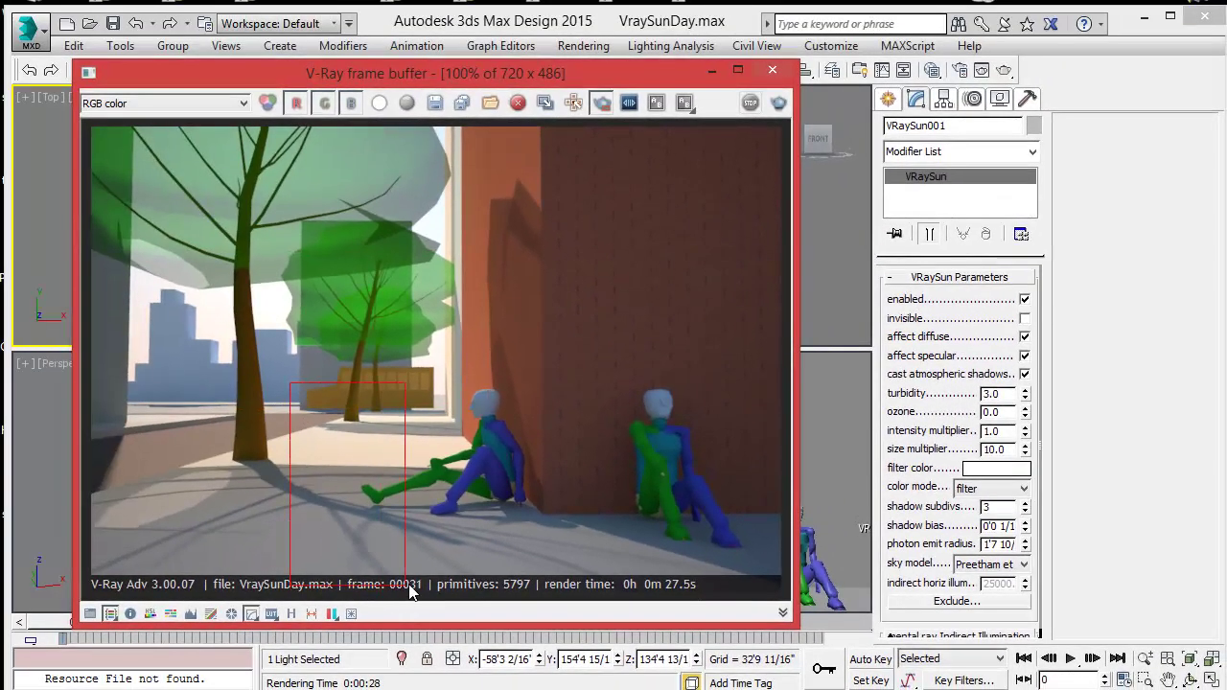
pyautogui.click(779, 102)
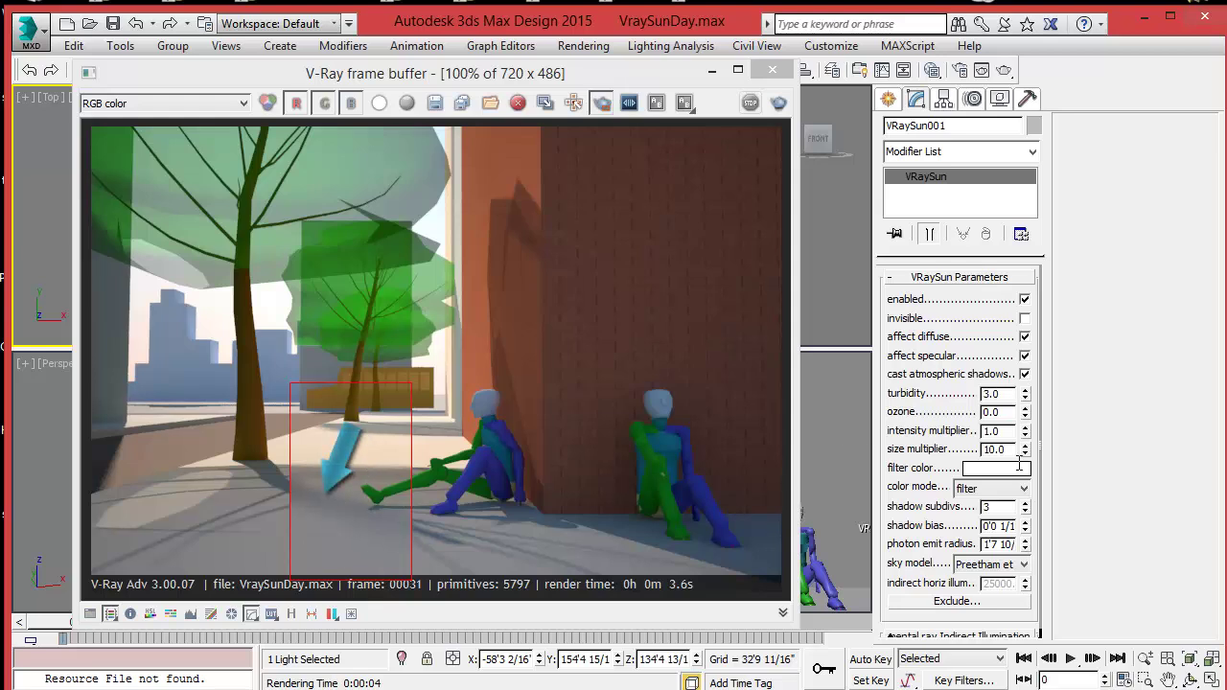
# - Set the sun's size multiplier to 40 and render a wider region around the tree base and left figure, then the full frame
pyautogui.doubleClick(989, 450)
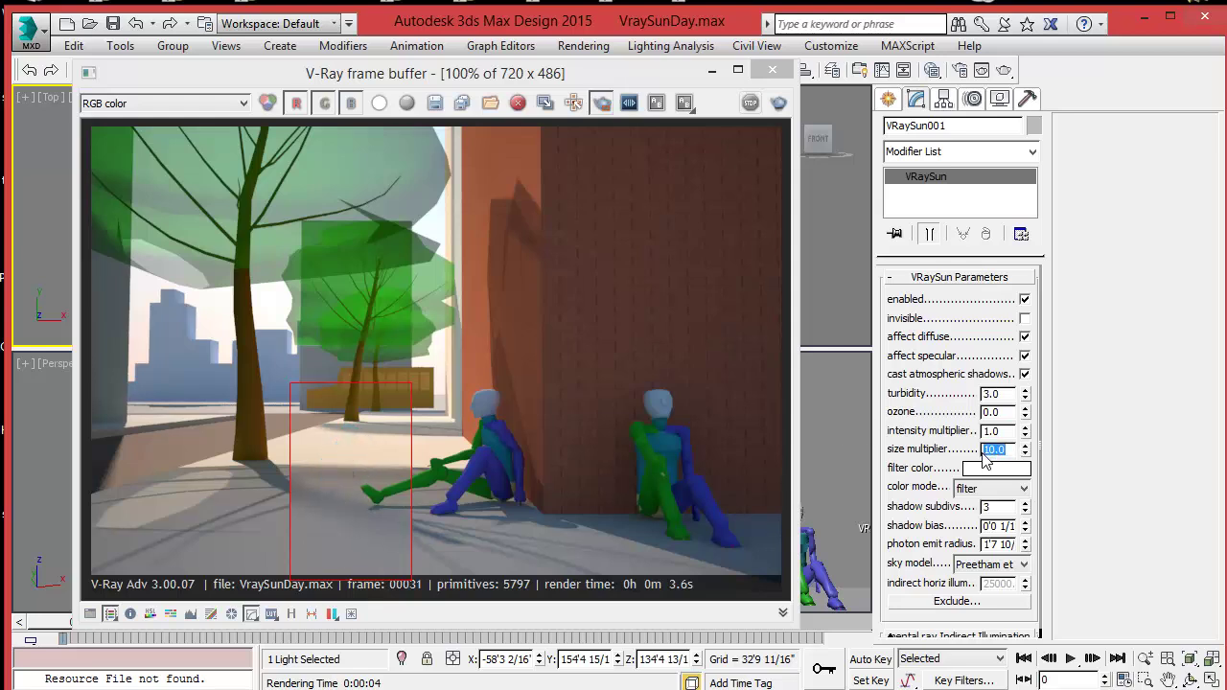
pyautogui.write('40')
pyautogui.press('Return')
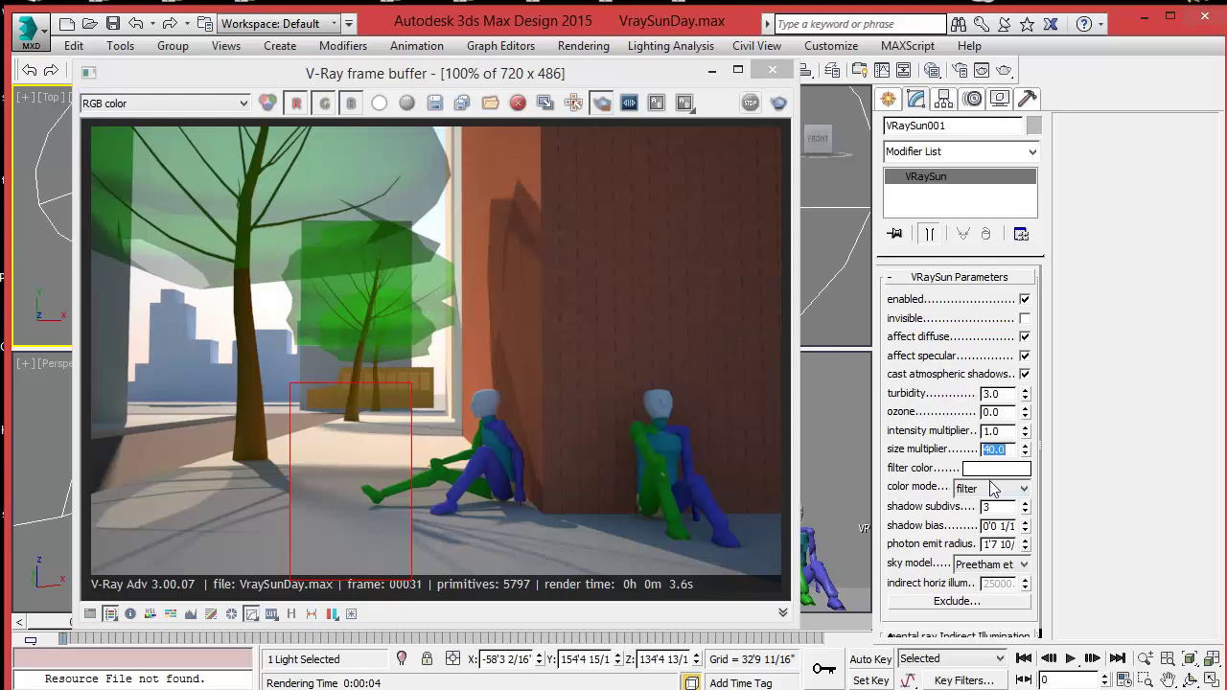
pyautogui.moveTo(171, 382); pyautogui.dragTo(512, 542)
pyautogui.click(777, 104)
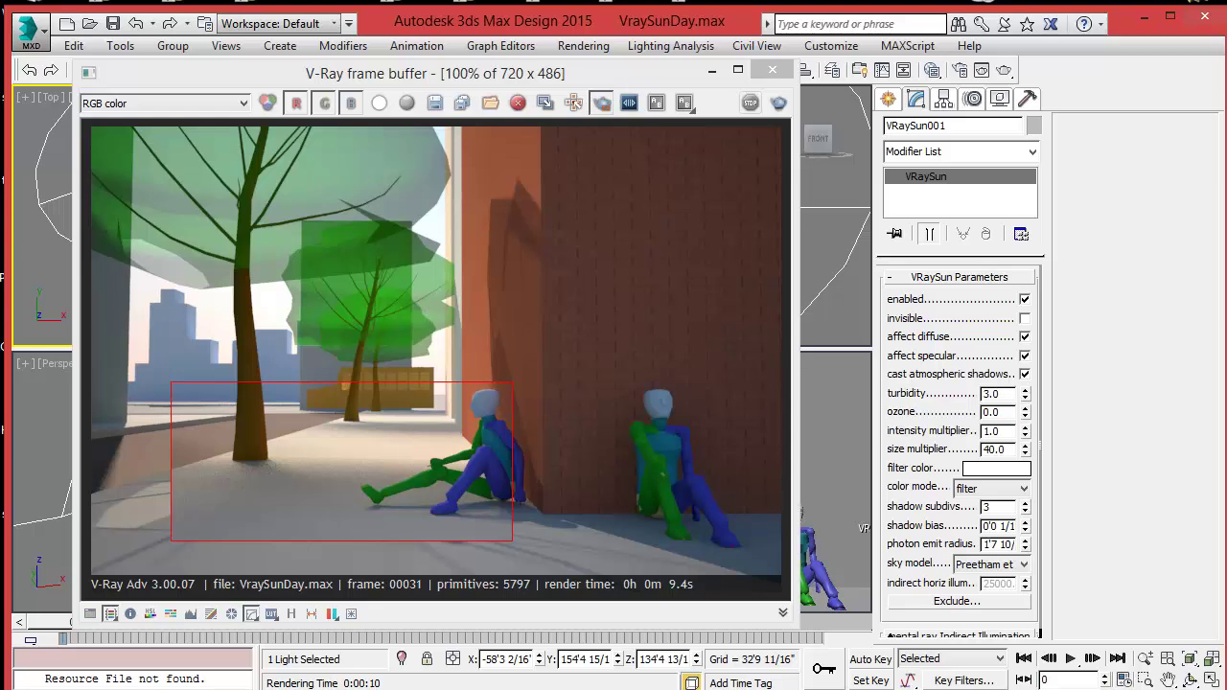
pyautogui.click(602, 104)
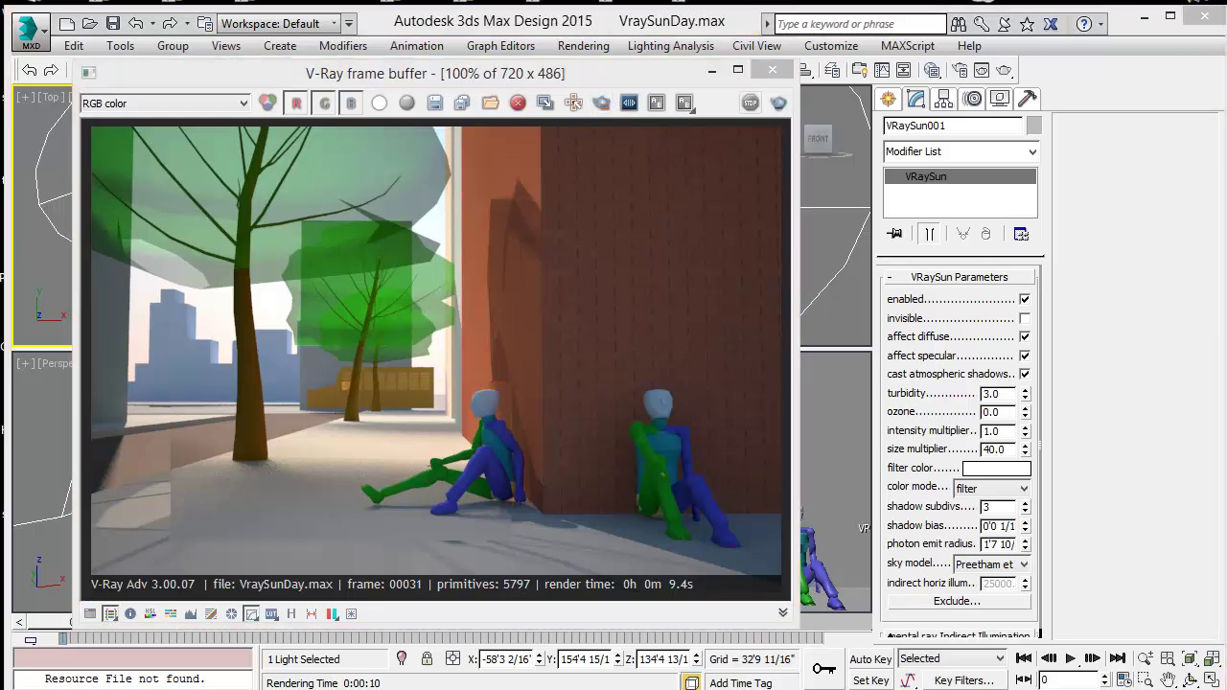
# - Set the sun's size multiplier to 0.2, render a region around the left figure, and reopen the multiplier for editing
pyautogui.click(1014, 450)
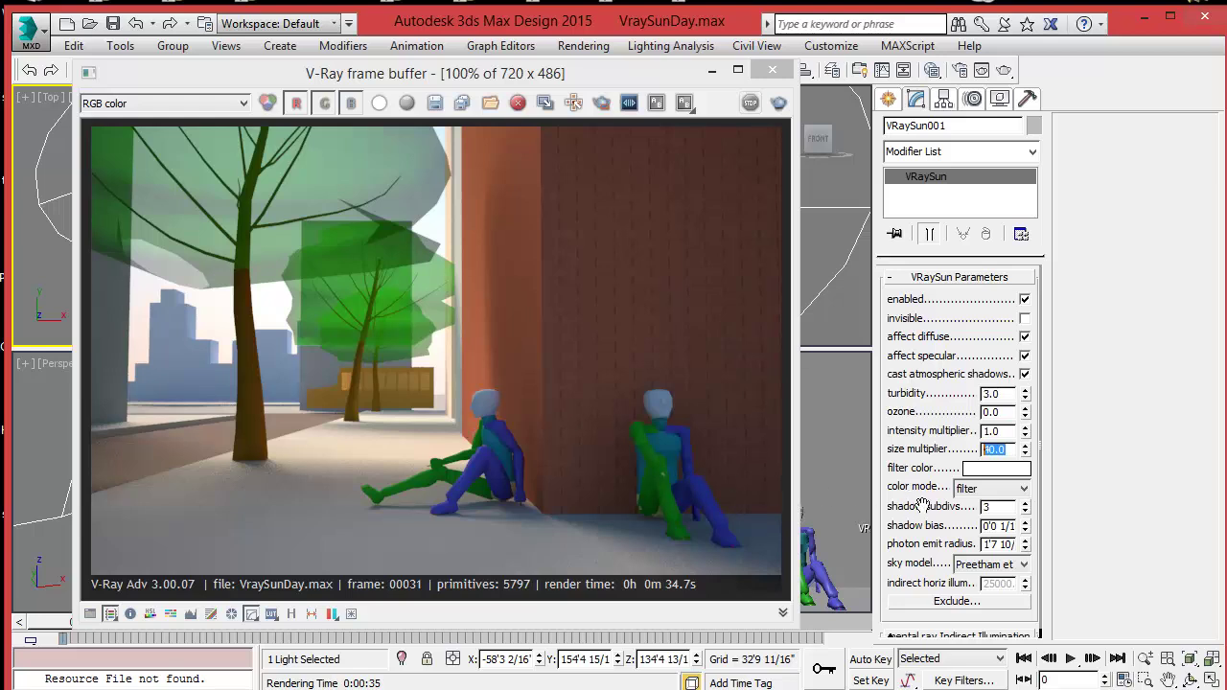
pyautogui.press('Return')
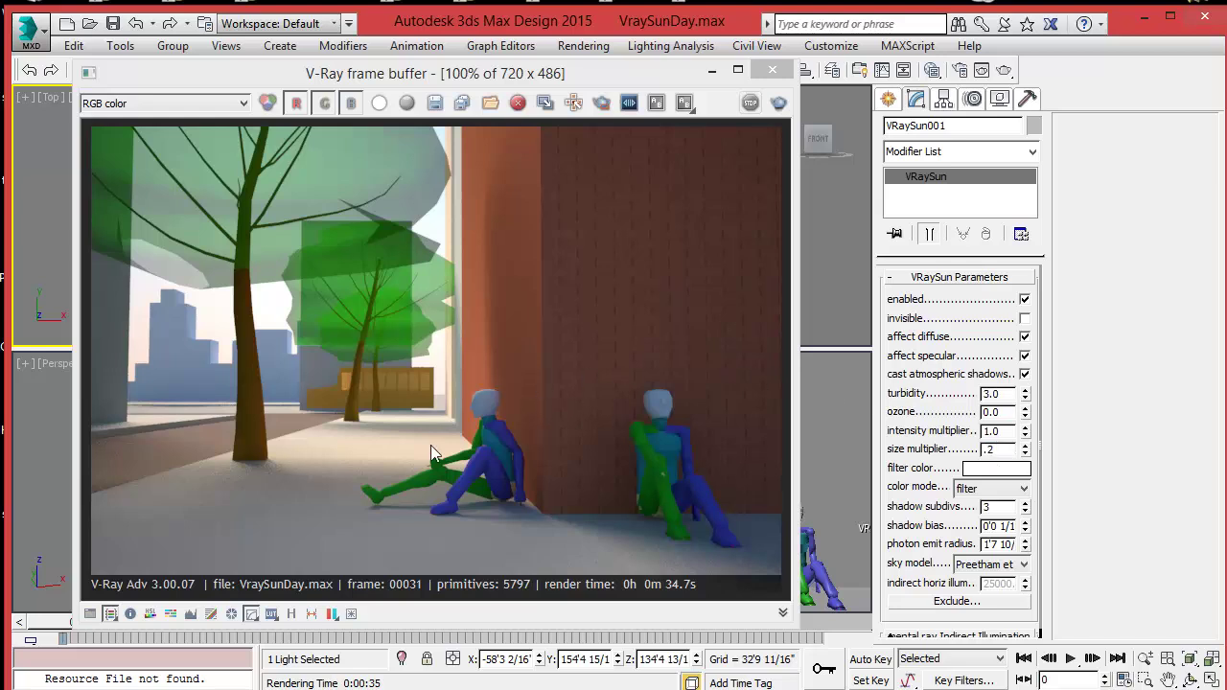
pyautogui.click(623, 104)
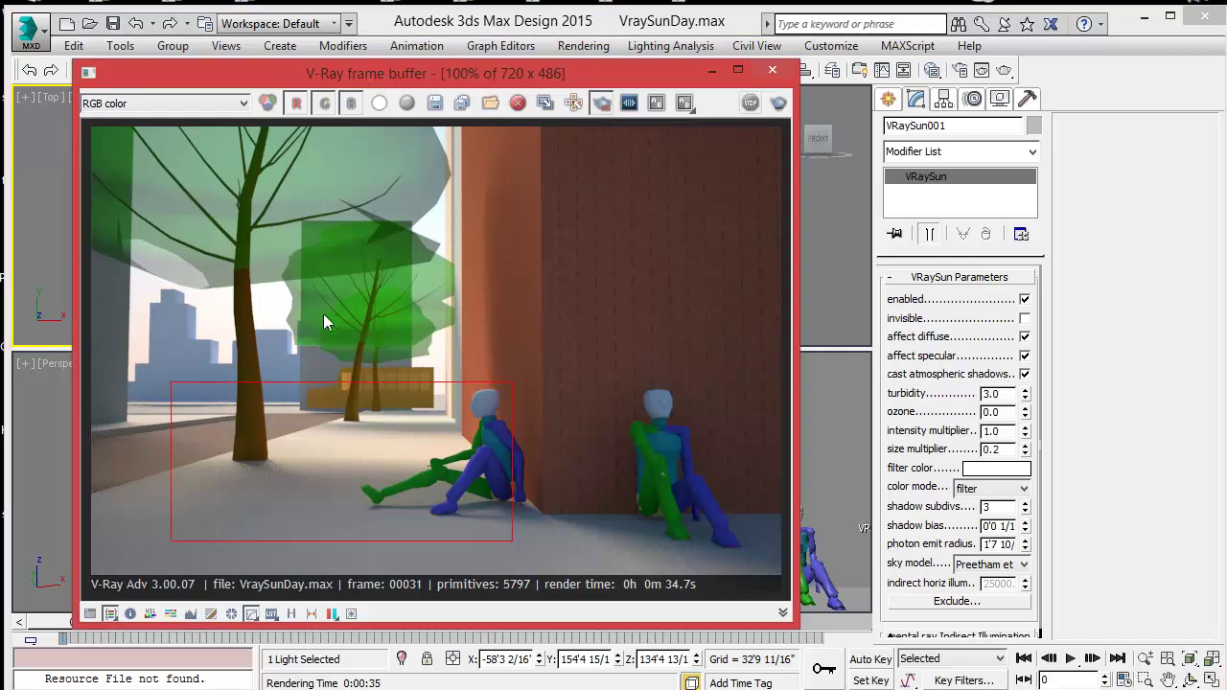
pyautogui.moveTo(334, 305); pyautogui.dragTo(543, 573)
pyautogui.click(779, 102)
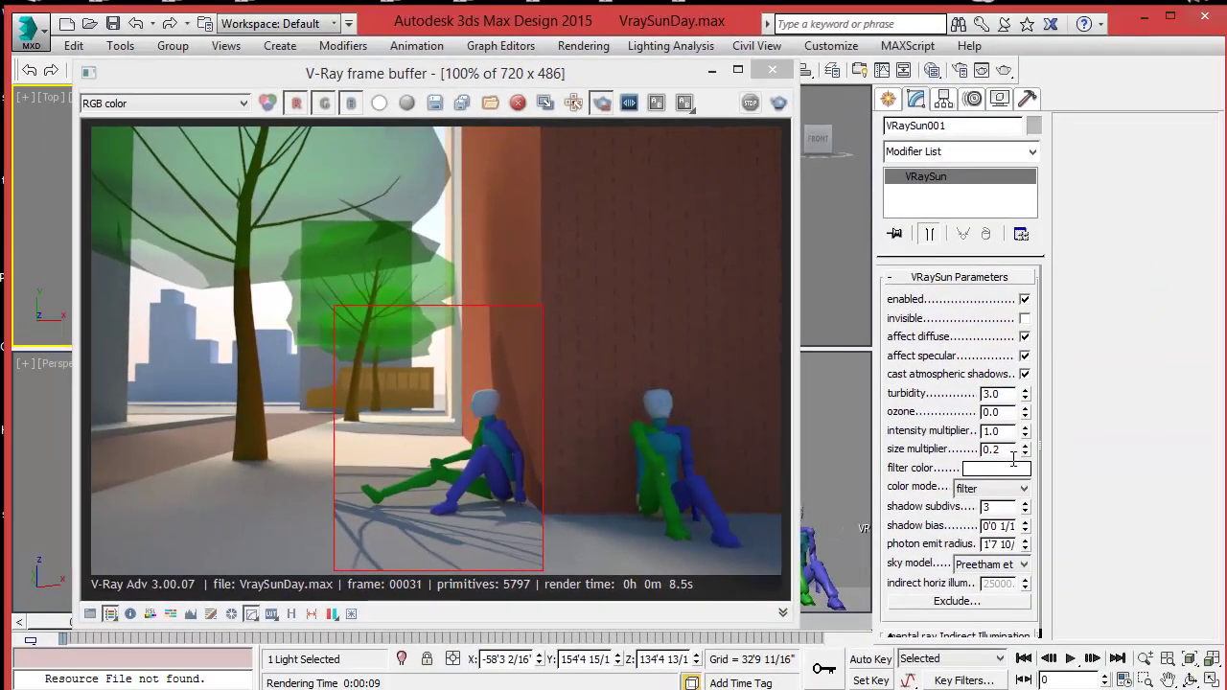
pyautogui.doubleClick(991, 448)
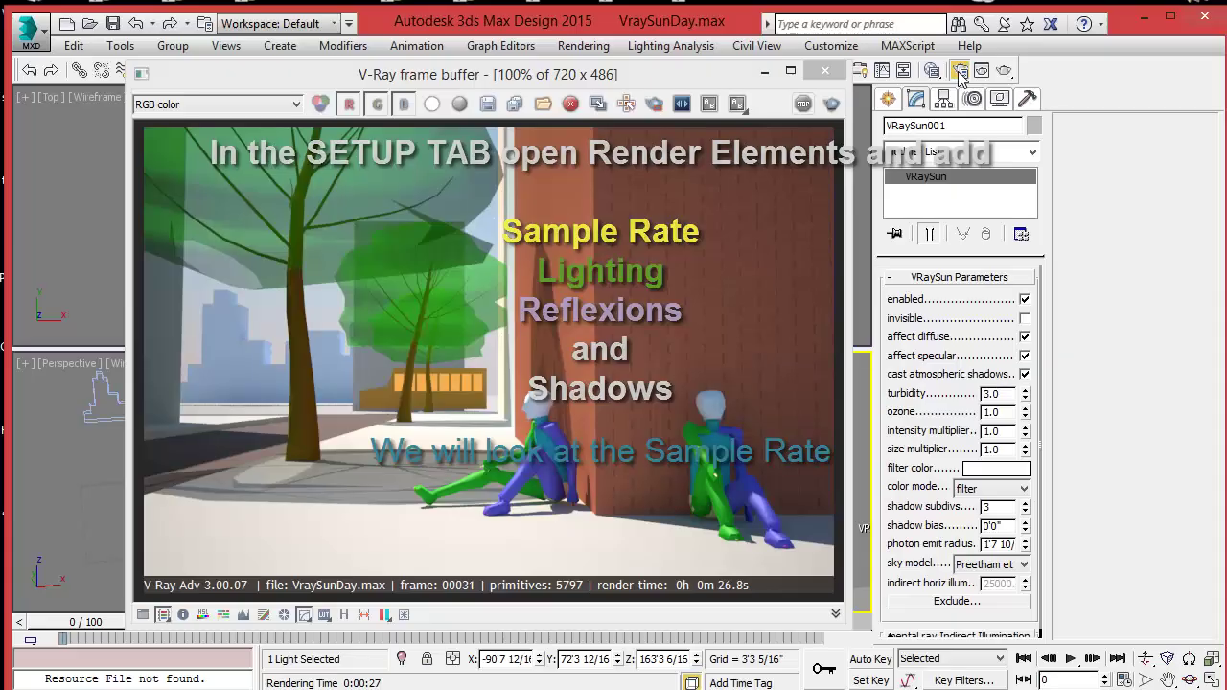
# - Add the VRayLighting, VRayReflection, VRaySampleRate and VRayShadows render elements in the render setup
pyautogui.press('F10')
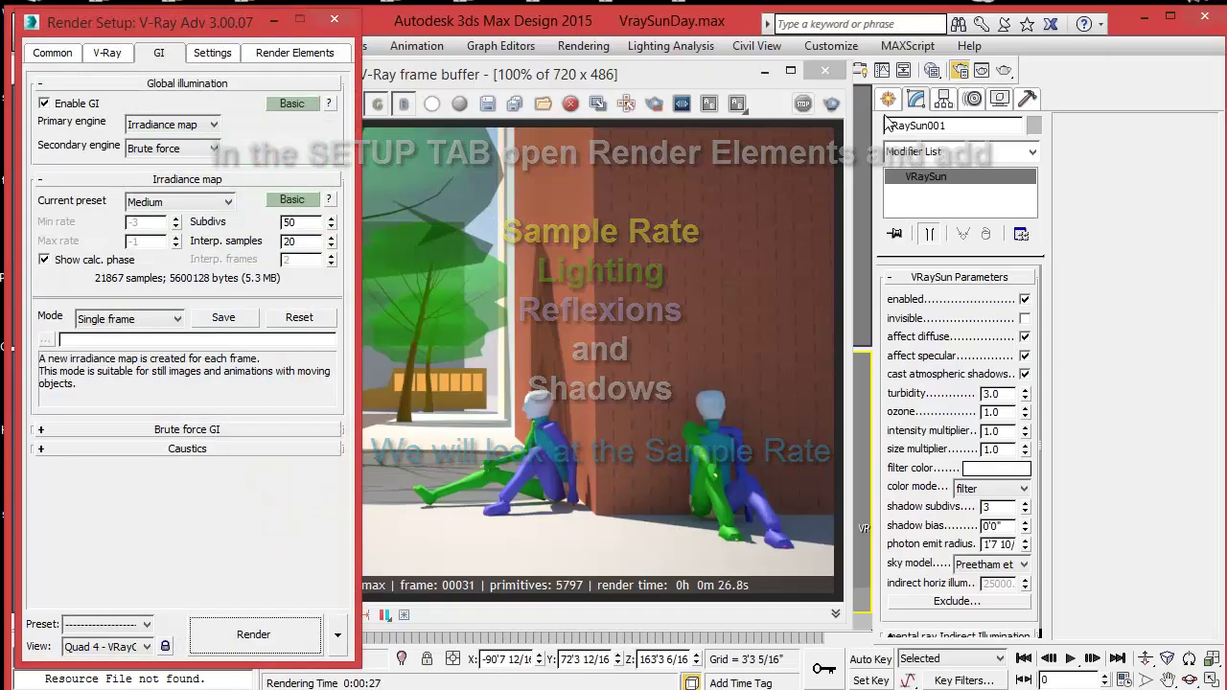
pyautogui.click(268, 54)
pyautogui.click(73, 159)
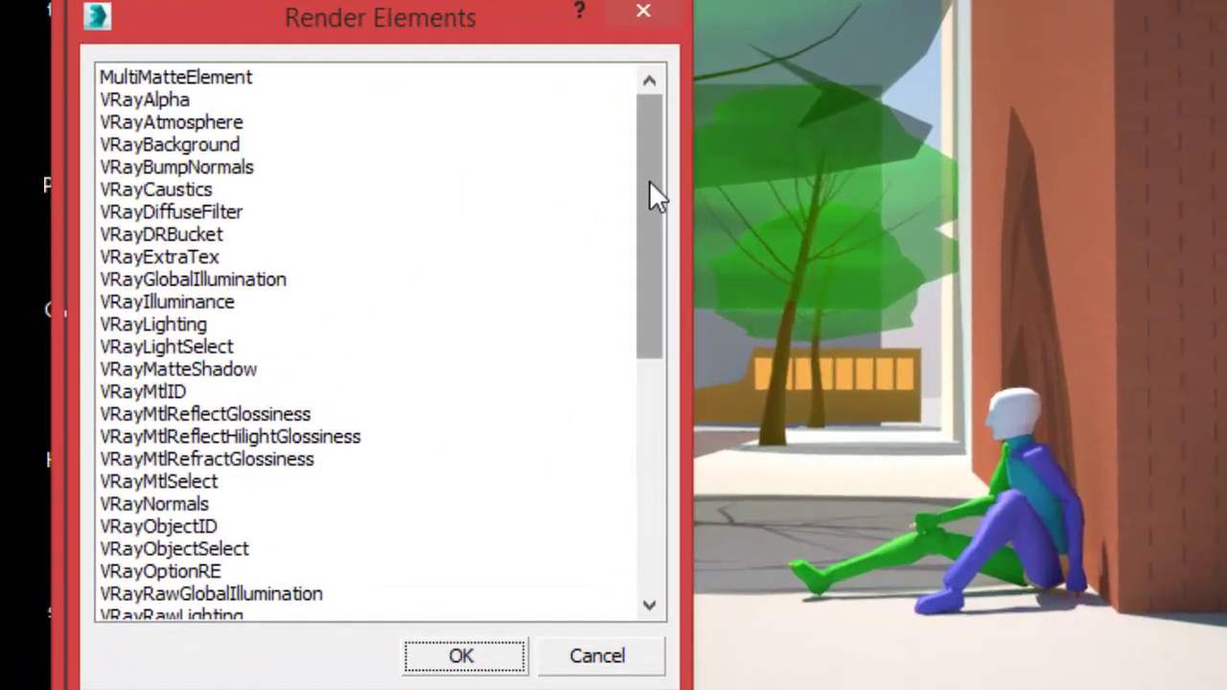
pyautogui.moveTo(647, 192); pyautogui.dragTo(671, 425)
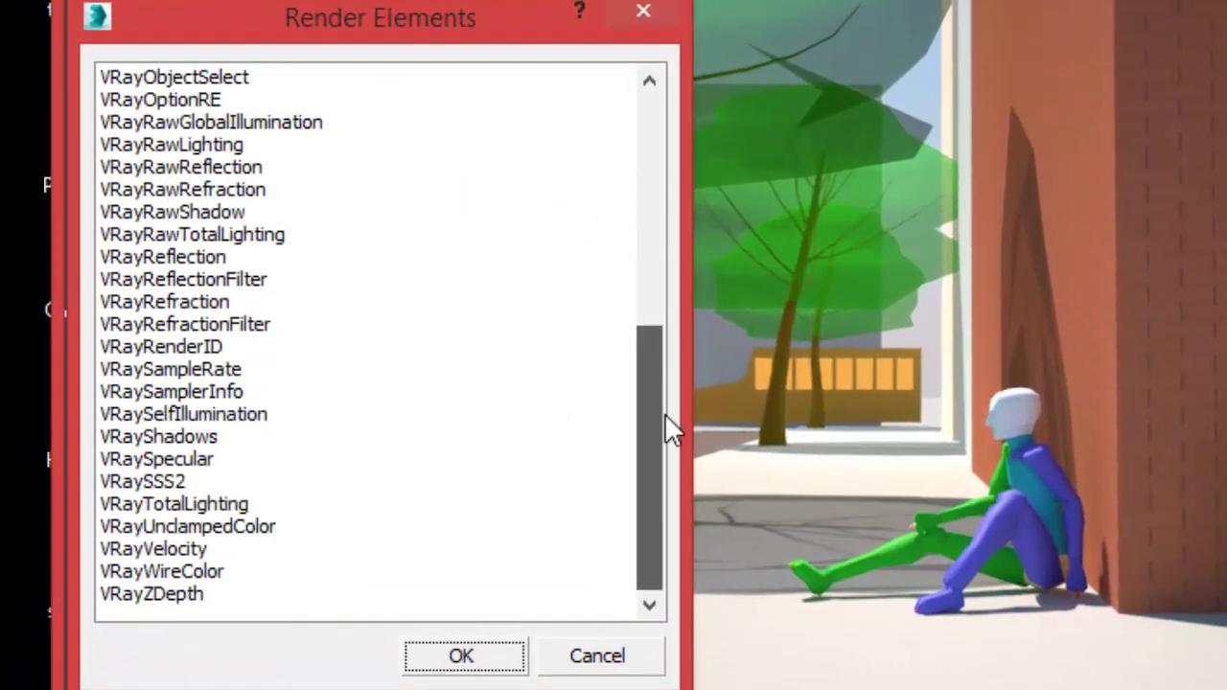
pyautogui.click(193, 370)
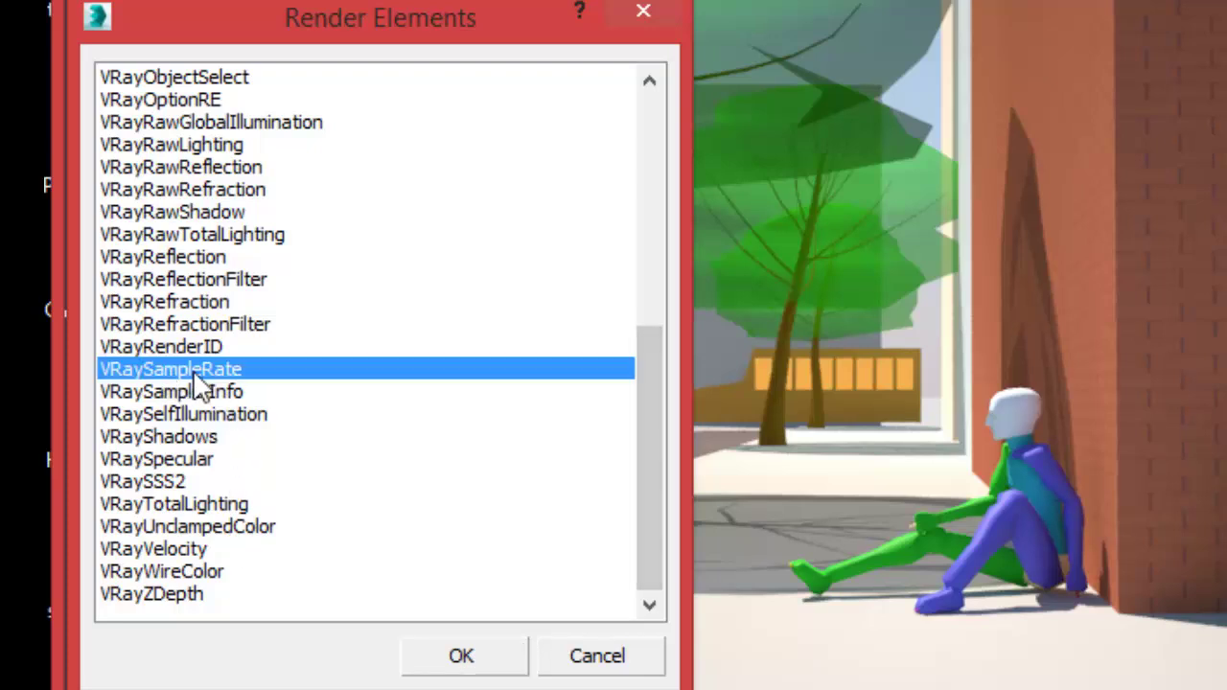
pyautogui.keyDown('ctrl'); pyautogui.click(184, 437); pyautogui.keyUp('ctrl')
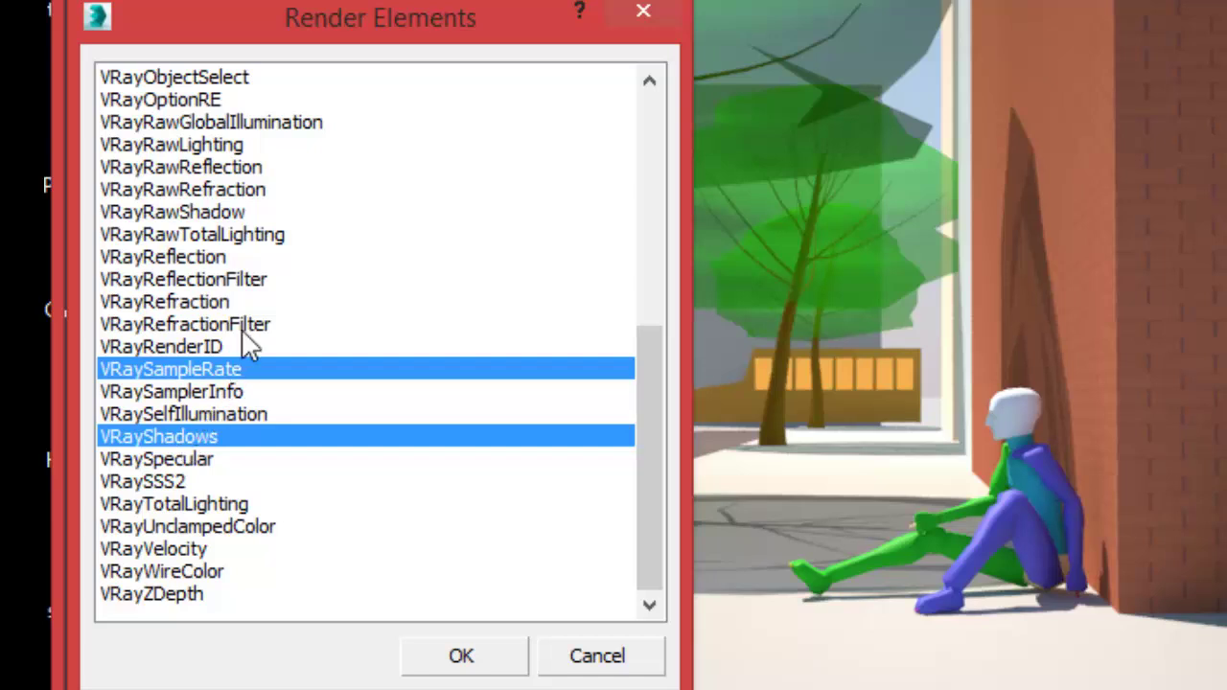
pyautogui.keyDown('ctrl'); pyautogui.click(201, 261); pyautogui.keyUp('ctrl')
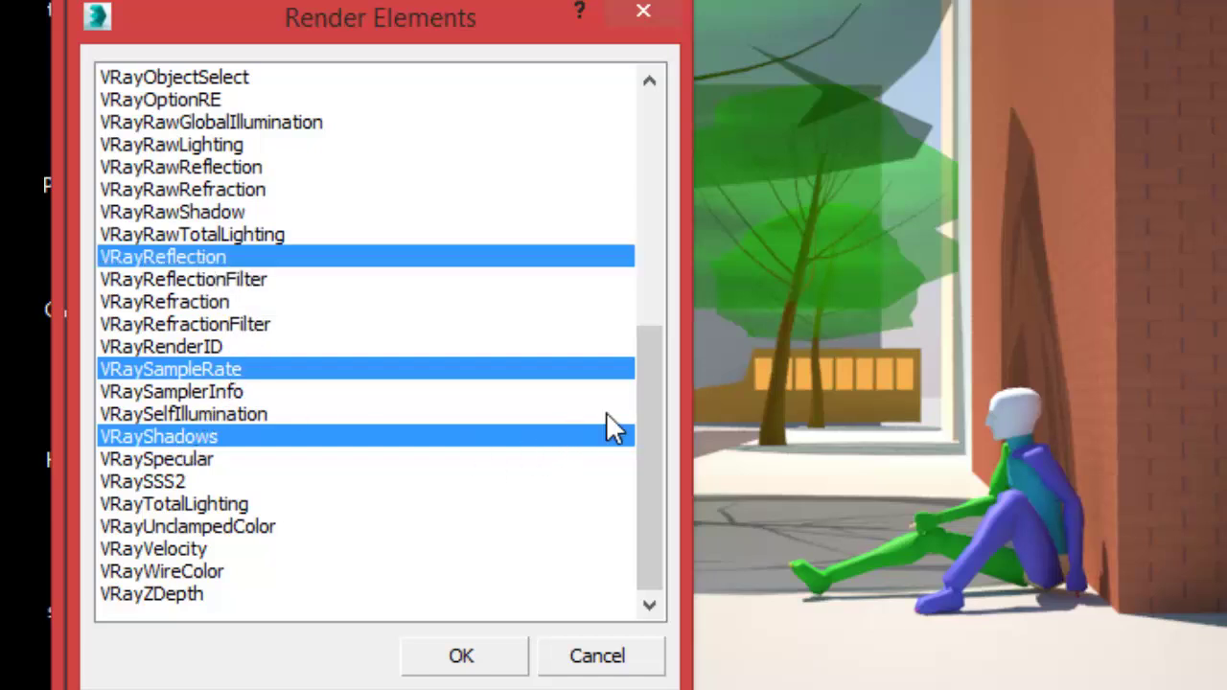
pyautogui.moveTo(649, 398); pyautogui.dragTo(656, 175)
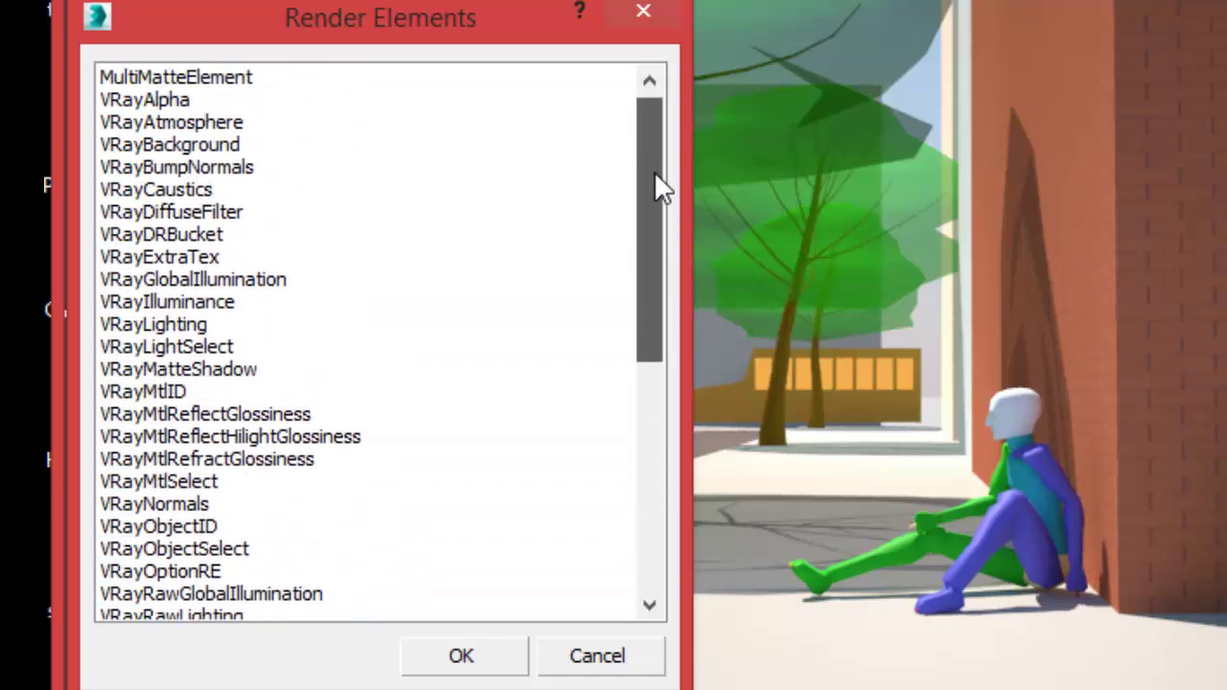
pyautogui.keyDown('ctrl'); pyautogui.click(202, 326); pyautogui.keyUp('ctrl')
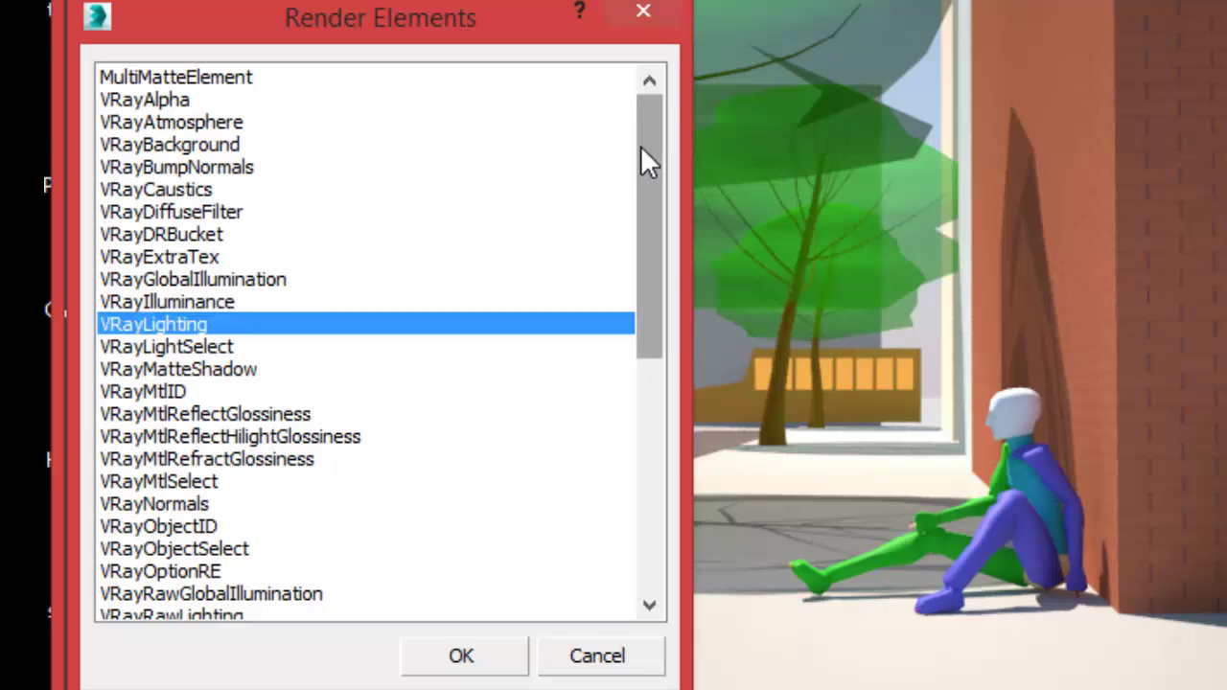
pyautogui.moveTo(648, 160); pyautogui.dragTo(613, 360)
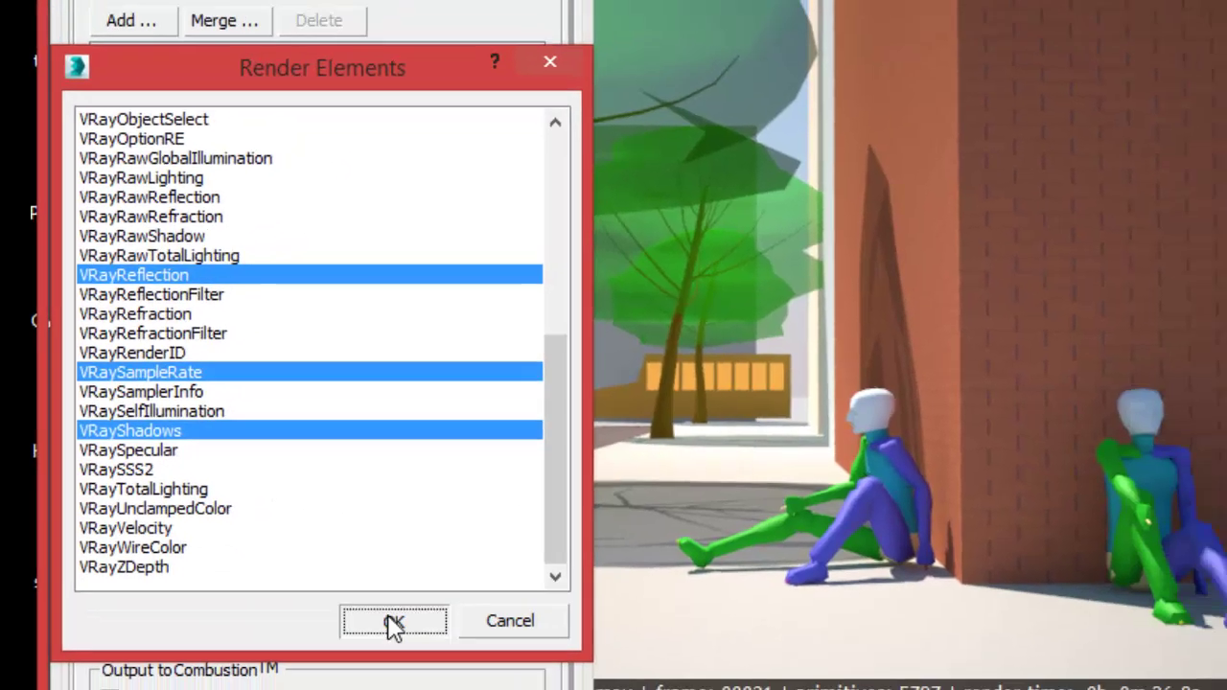
pyautogui.click(461, 656)
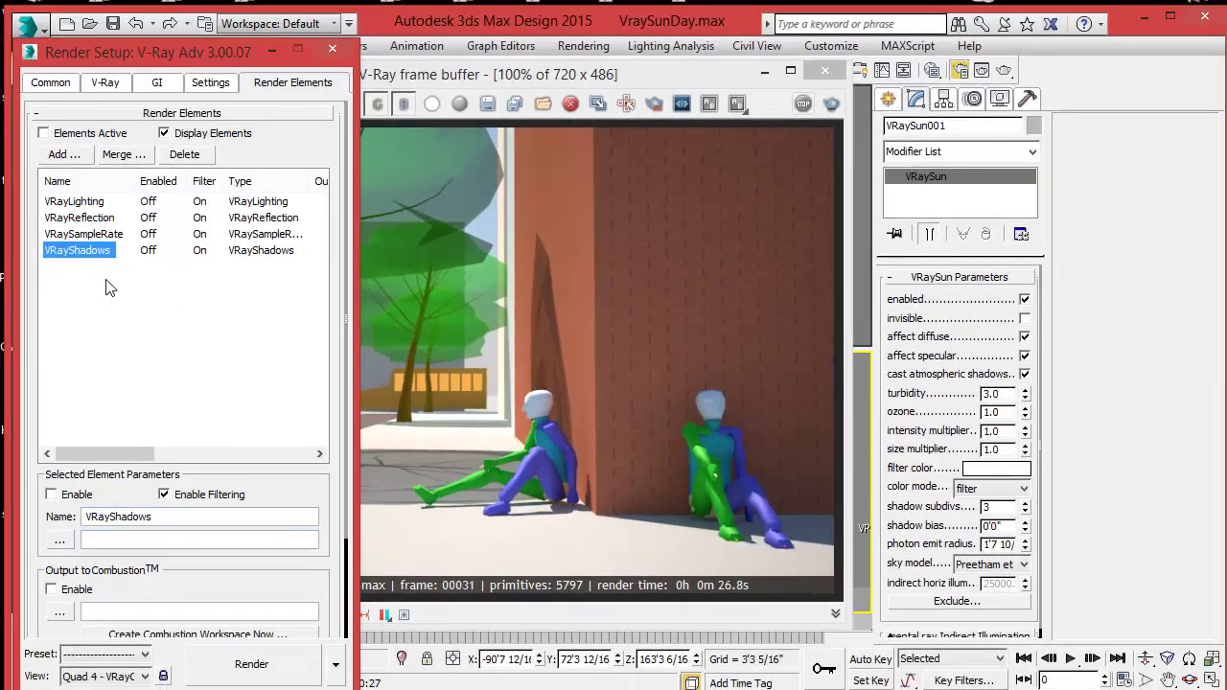
# - Make the render elements active, go through the four added ones, enable VRayShadows, and close the render setup
pyautogui.click(109, 288)
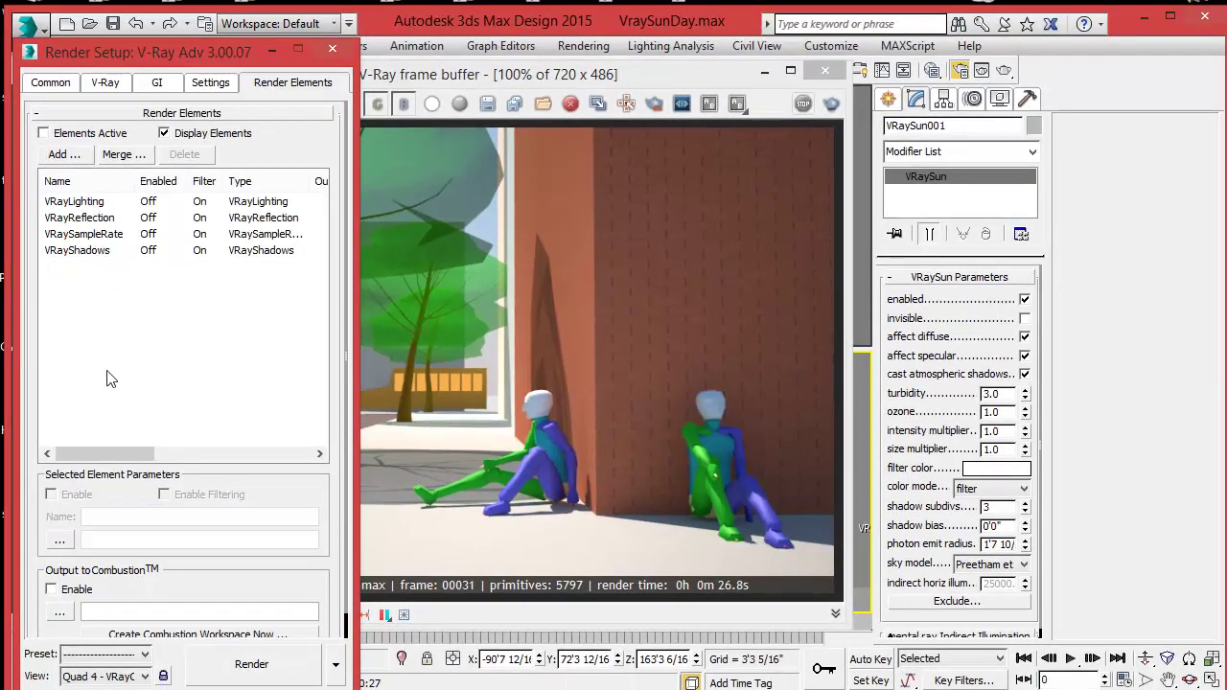
pyautogui.click(44, 133)
pyautogui.click(85, 203)
pyautogui.click(85, 219)
pyautogui.click(86, 234)
pyautogui.click(84, 251)
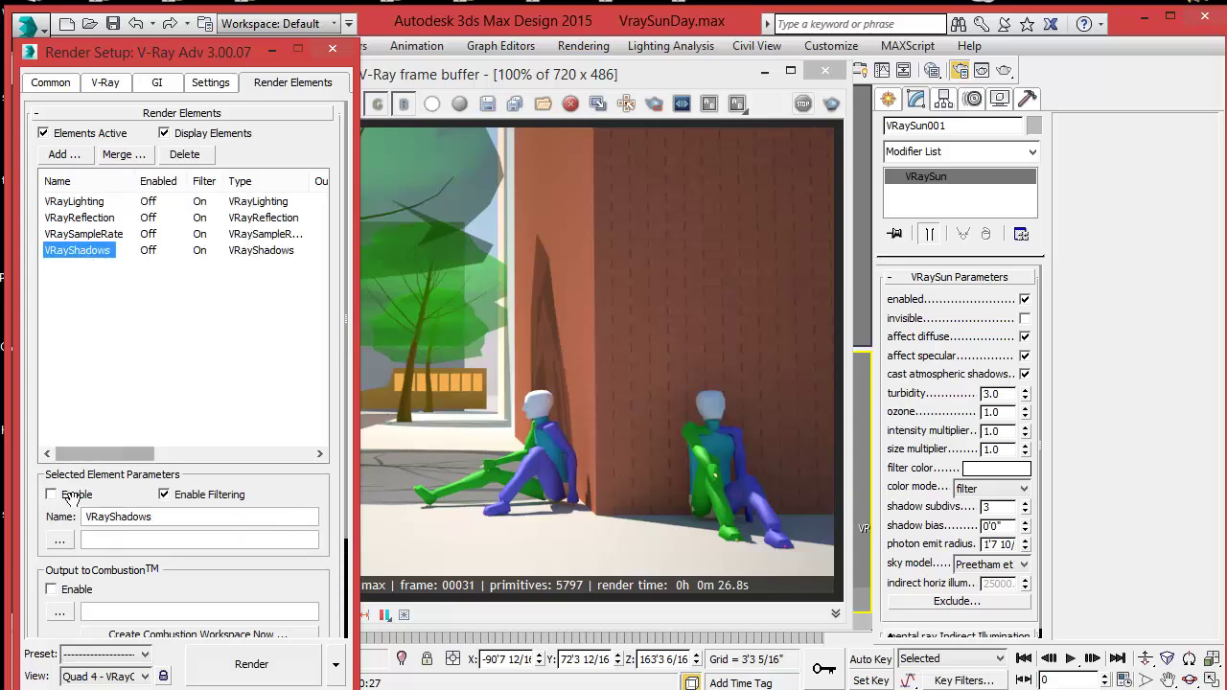
pyautogui.click(51, 495)
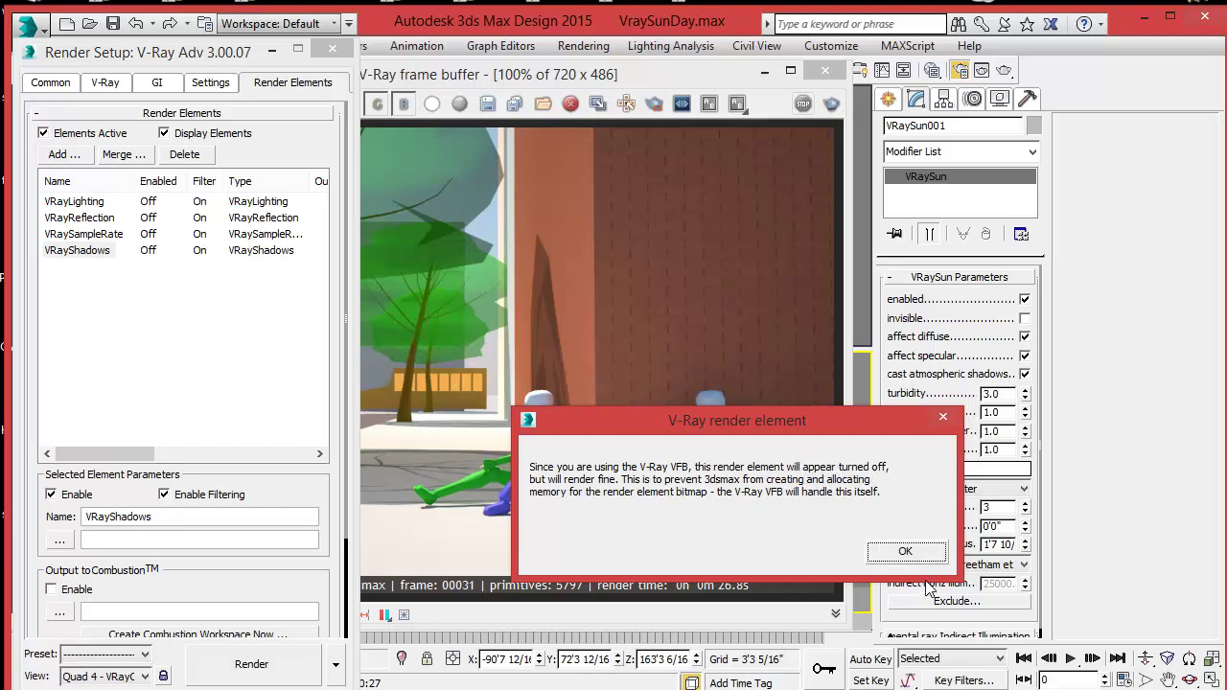
pyautogui.click(911, 551)
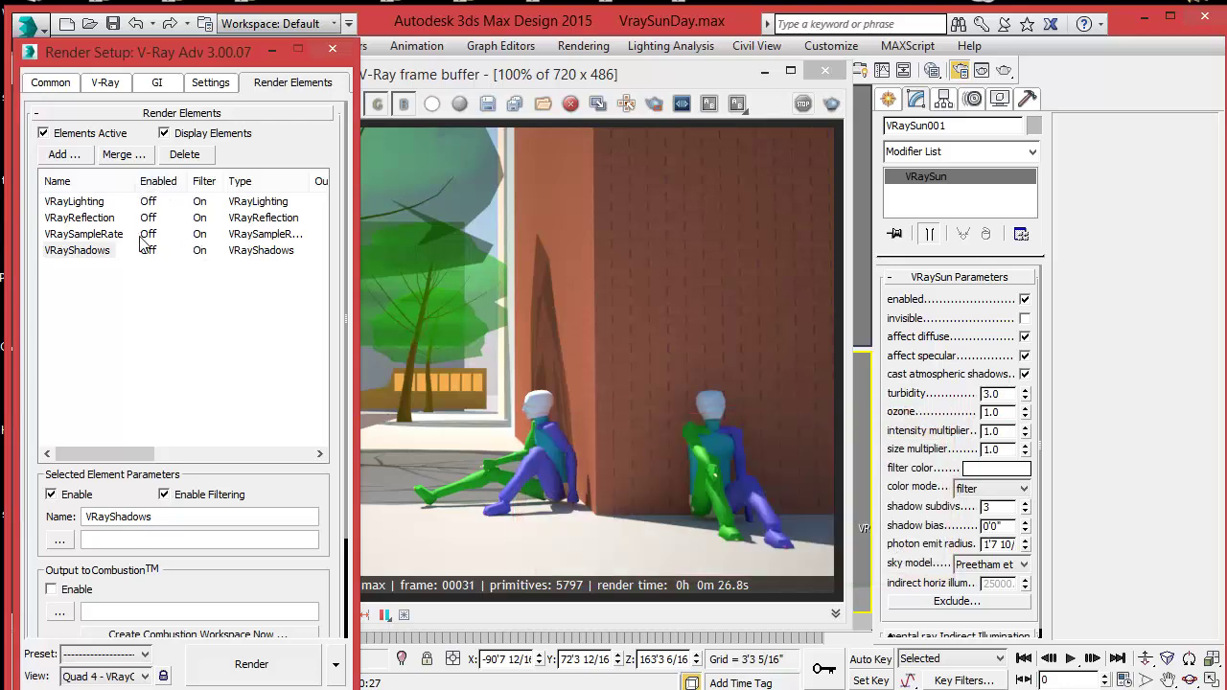
pyautogui.click(334, 50)
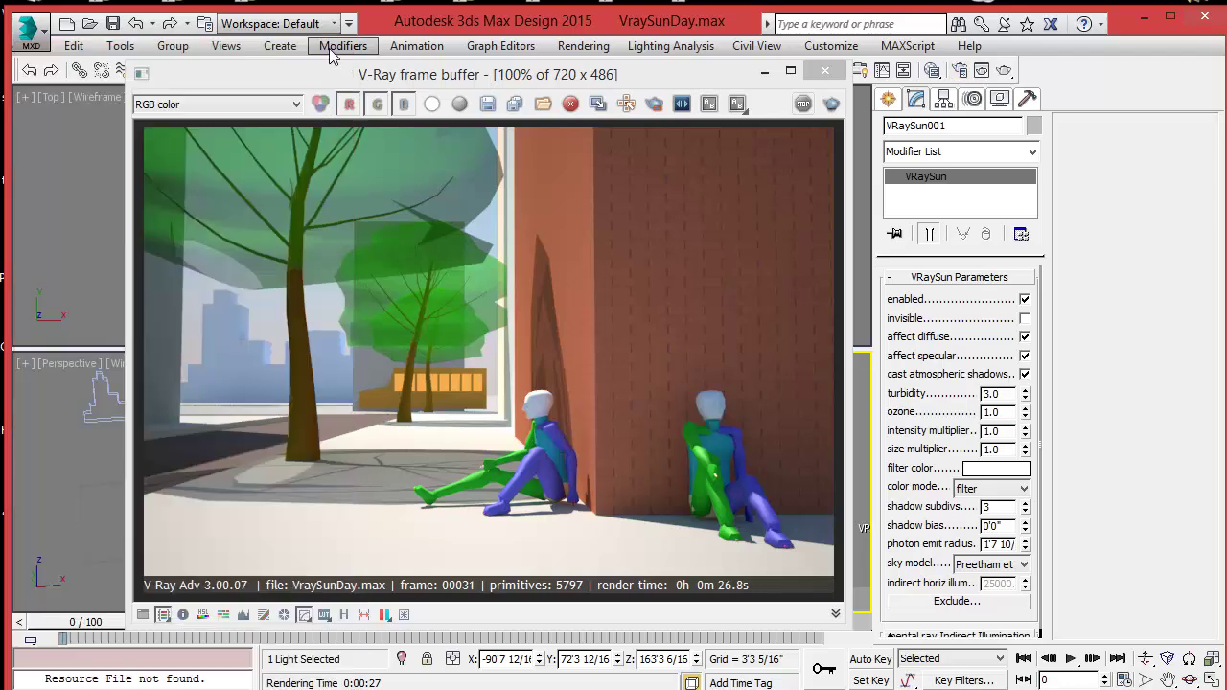
# - Render the camera view again with the added elements and display the VRayShadows channel in the frame buffer
pyautogui.click(831, 106)
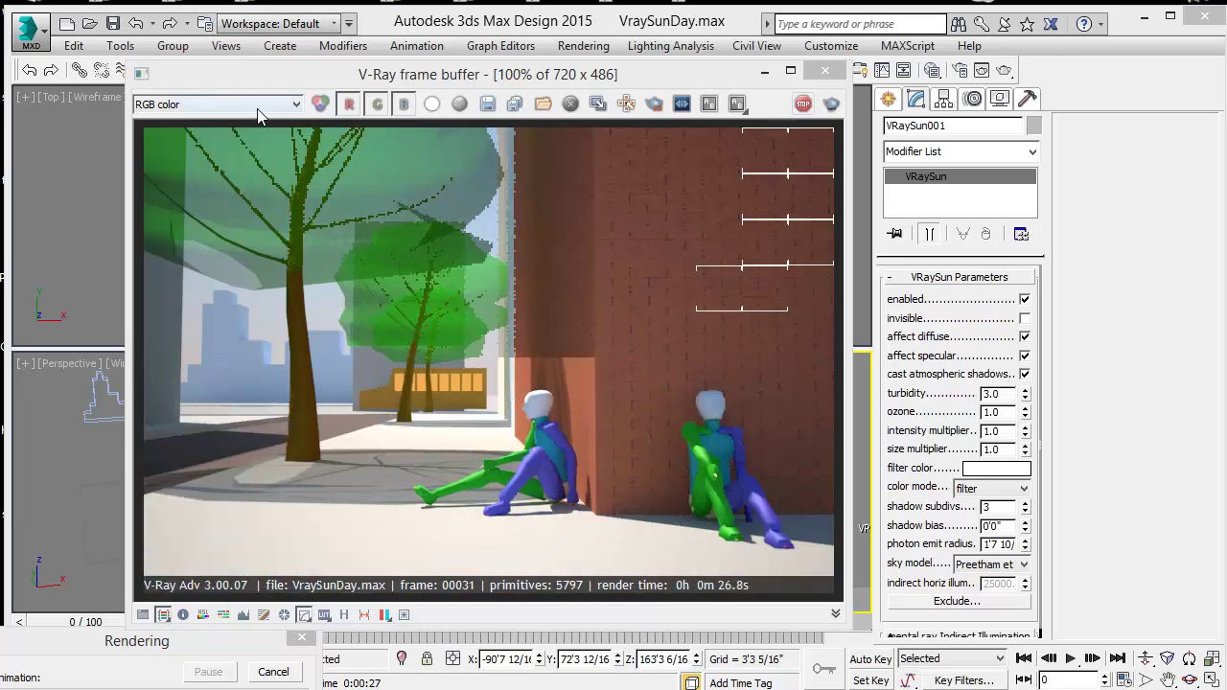
pyautogui.click(172, 104)
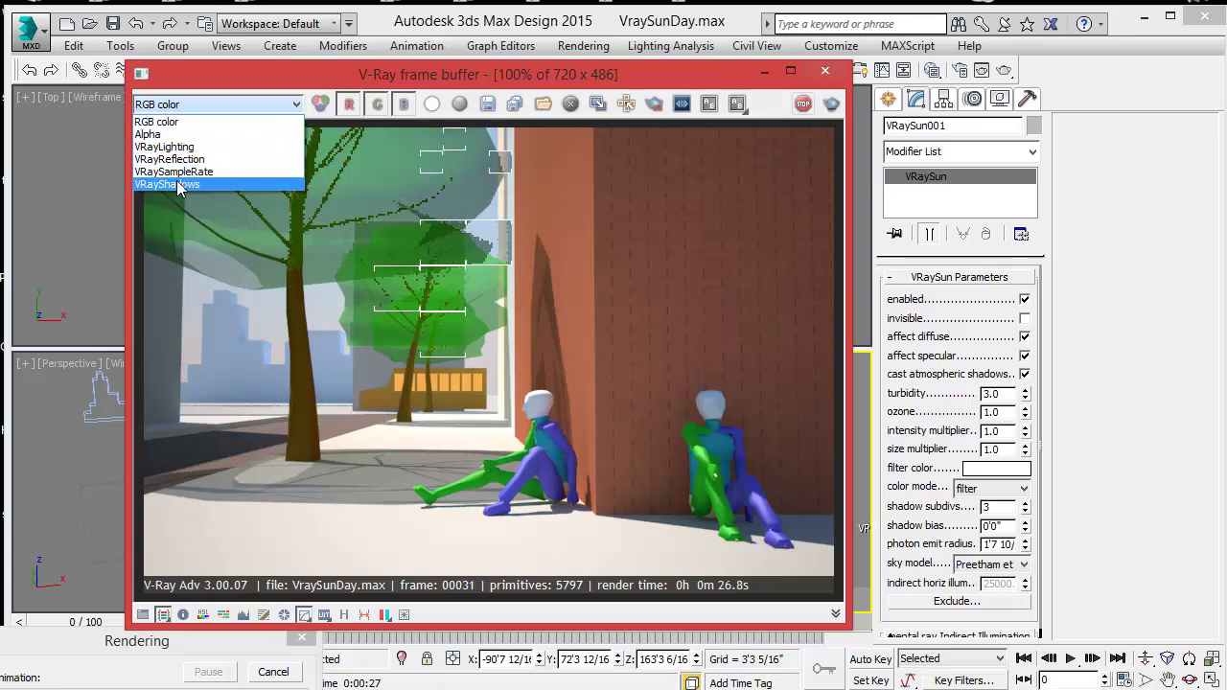
pyautogui.click(180, 106)
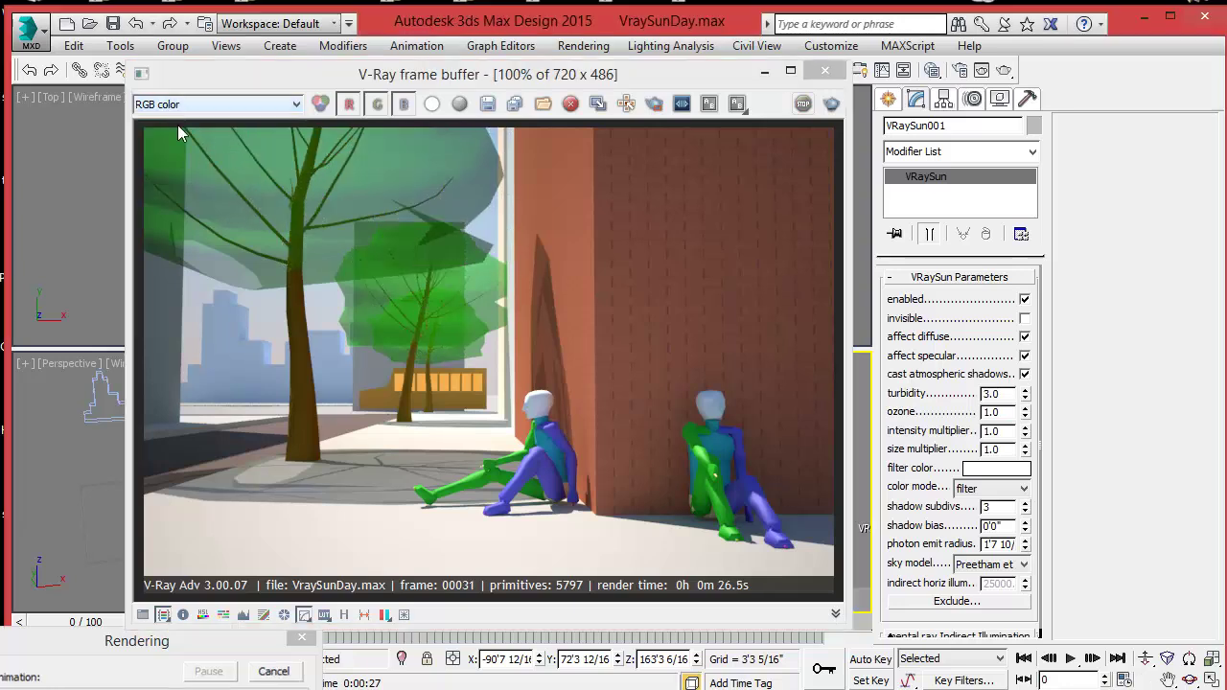
pyautogui.click(240, 105)
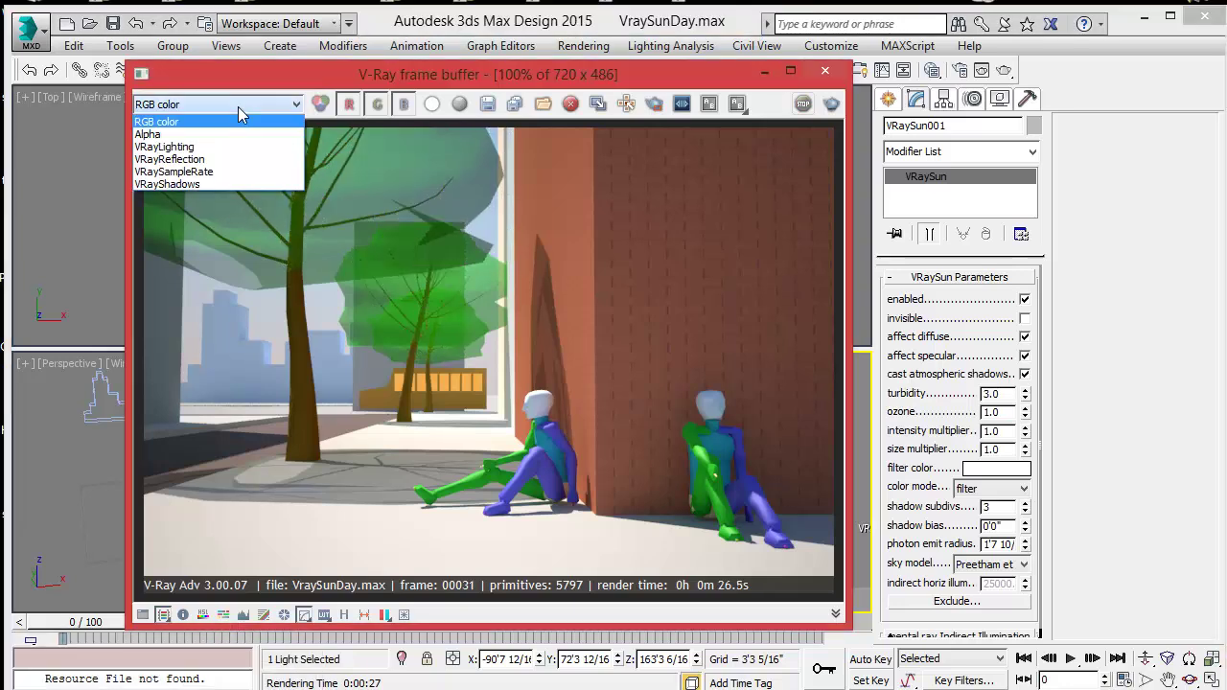
pyautogui.click(190, 185)
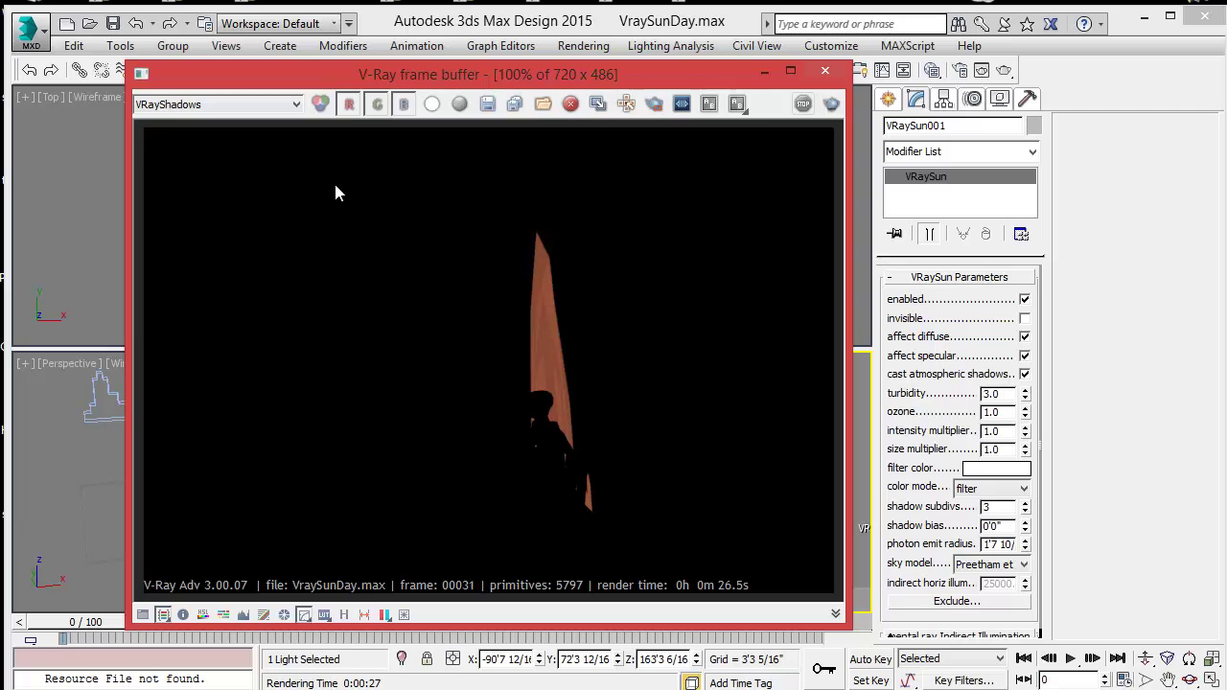
# - View the VRayReflection, VRayLighting and Alpha channels in turn, and return to the RGB color image
pyautogui.click(278, 105)
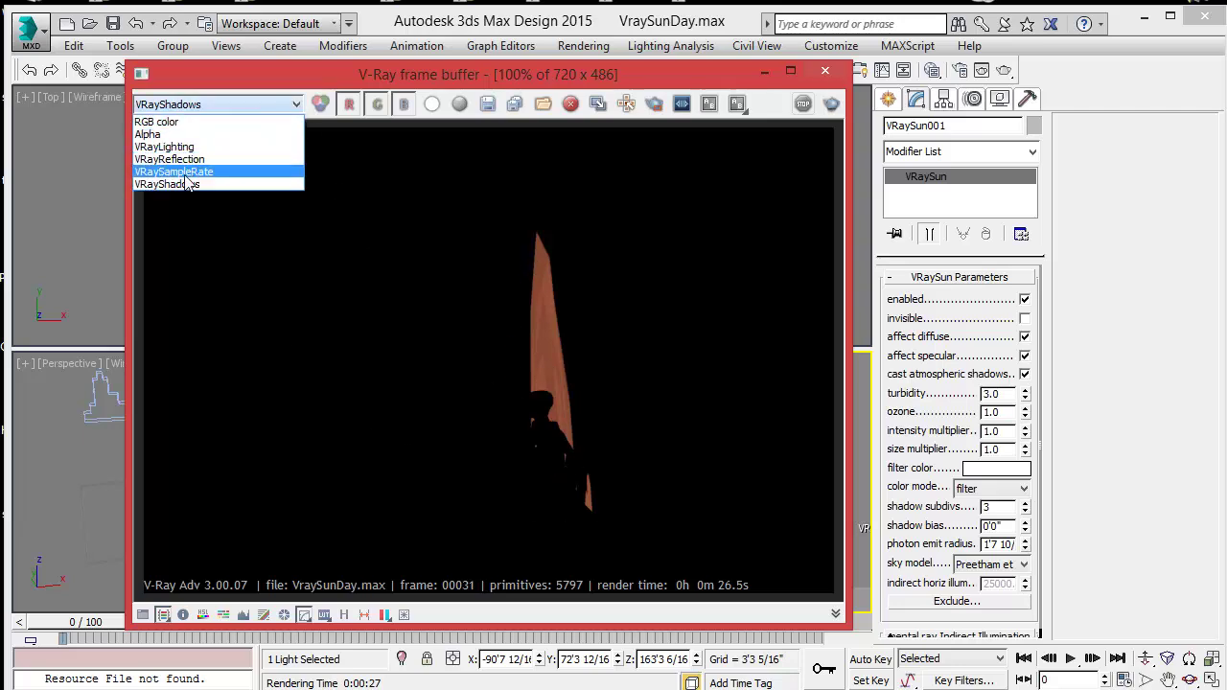
pyautogui.click(176, 158)
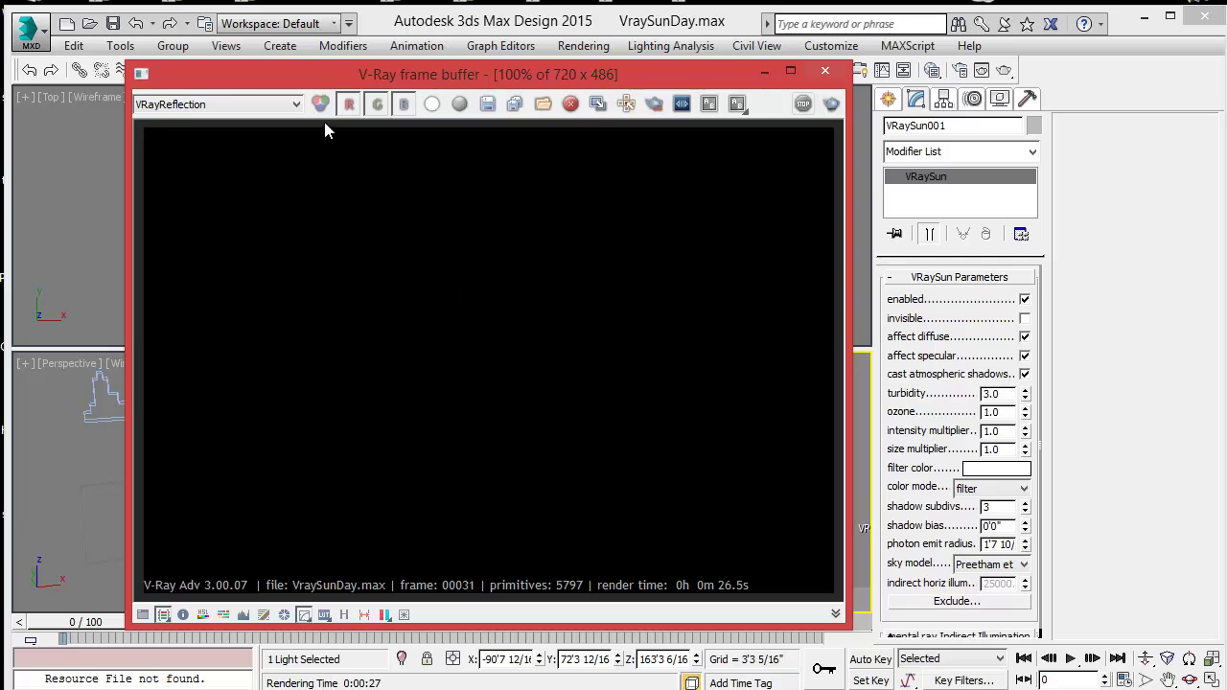
pyautogui.click(300, 103)
pyautogui.click(182, 146)
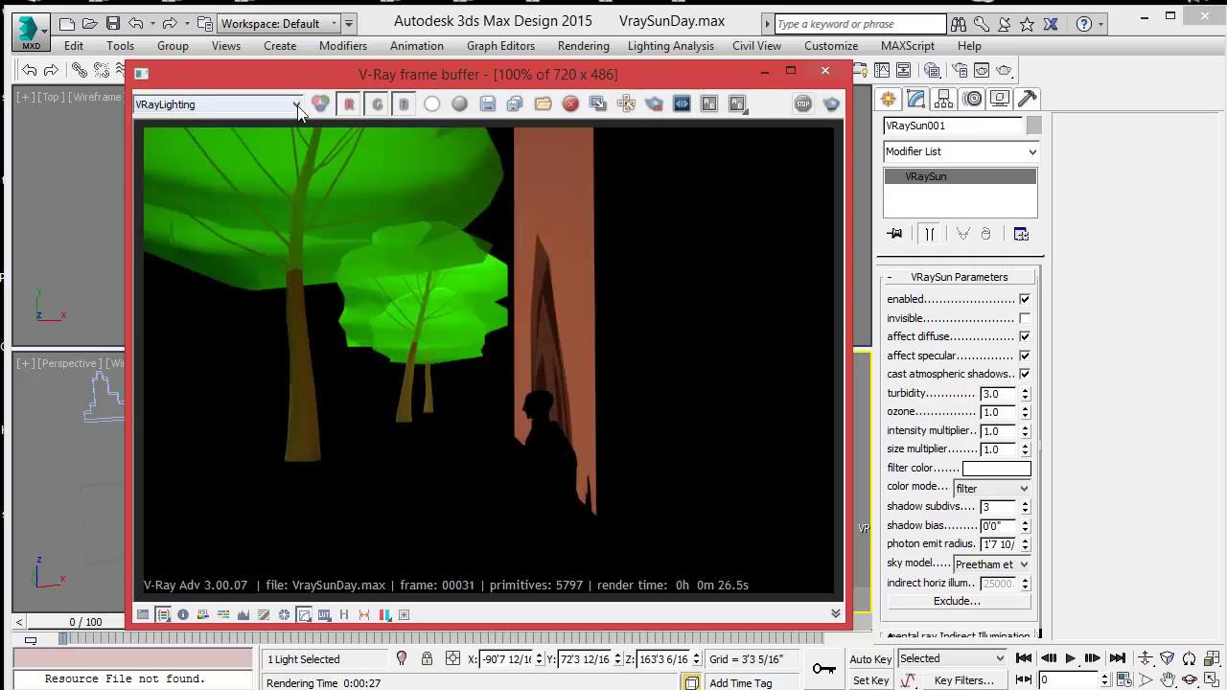
pyautogui.click(298, 105)
pyautogui.click(189, 136)
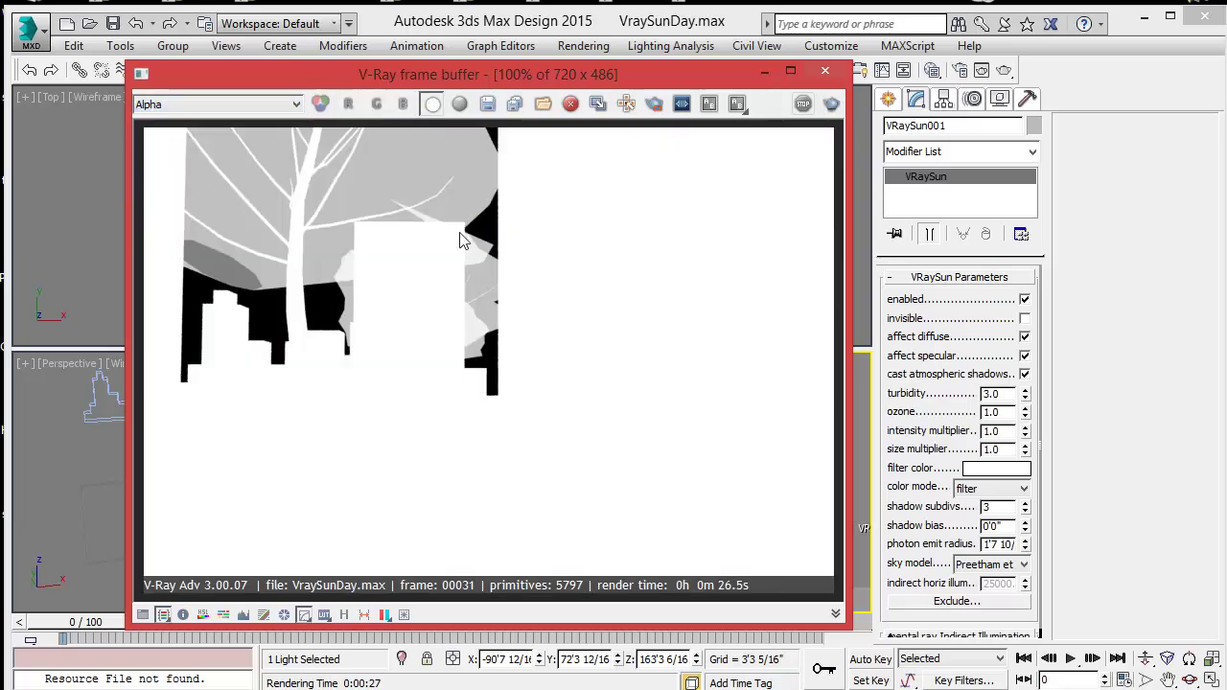
pyautogui.click(298, 104)
pyautogui.click(217, 122)
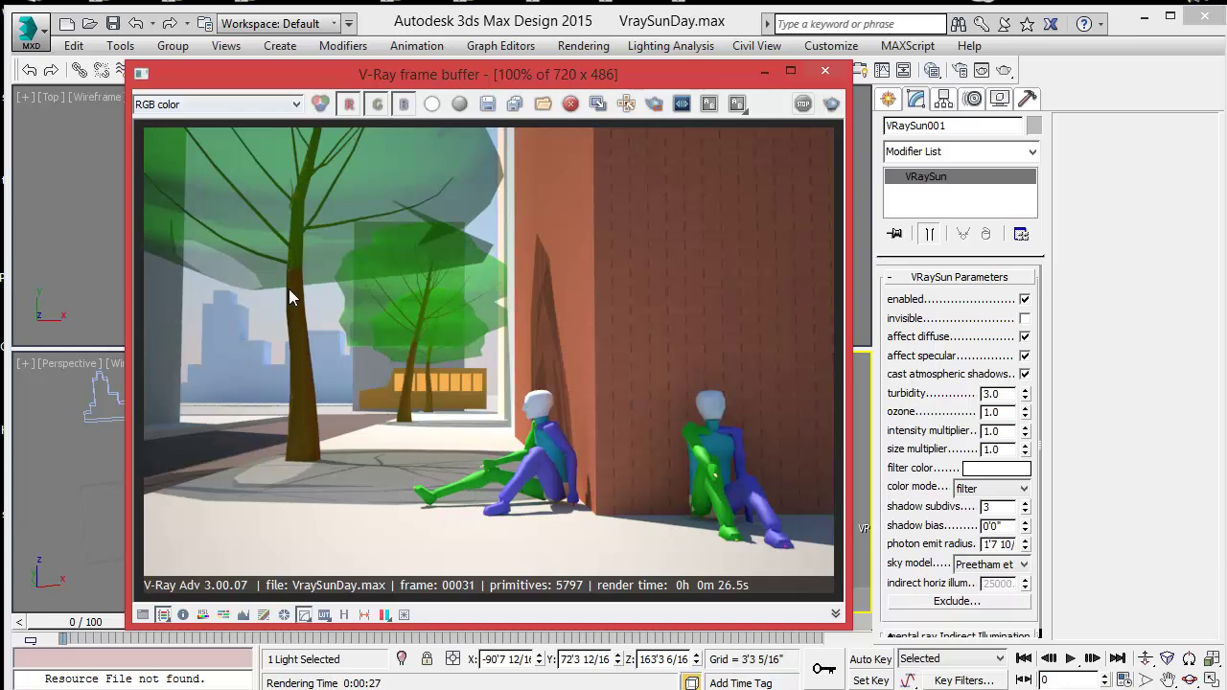
# - Display the VRaySampleRate channel and examine the sampling around the bus, tree trunks and left figure up close
pyautogui.click(296, 105)
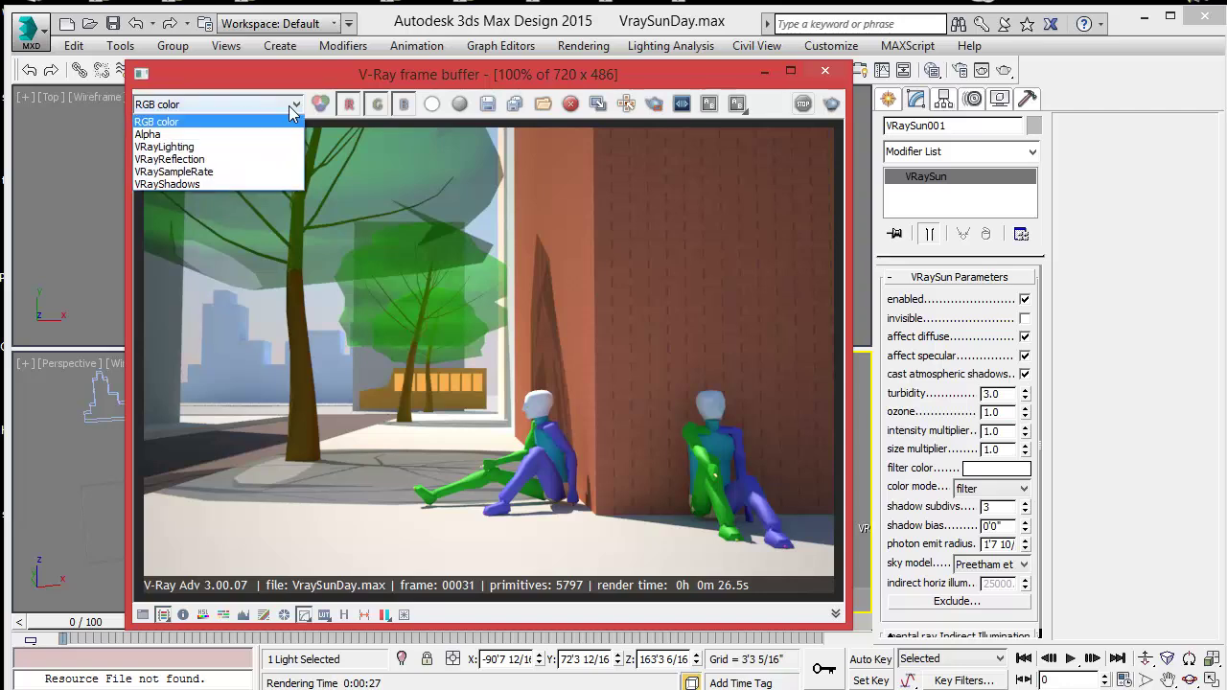
pyautogui.click(167, 187)
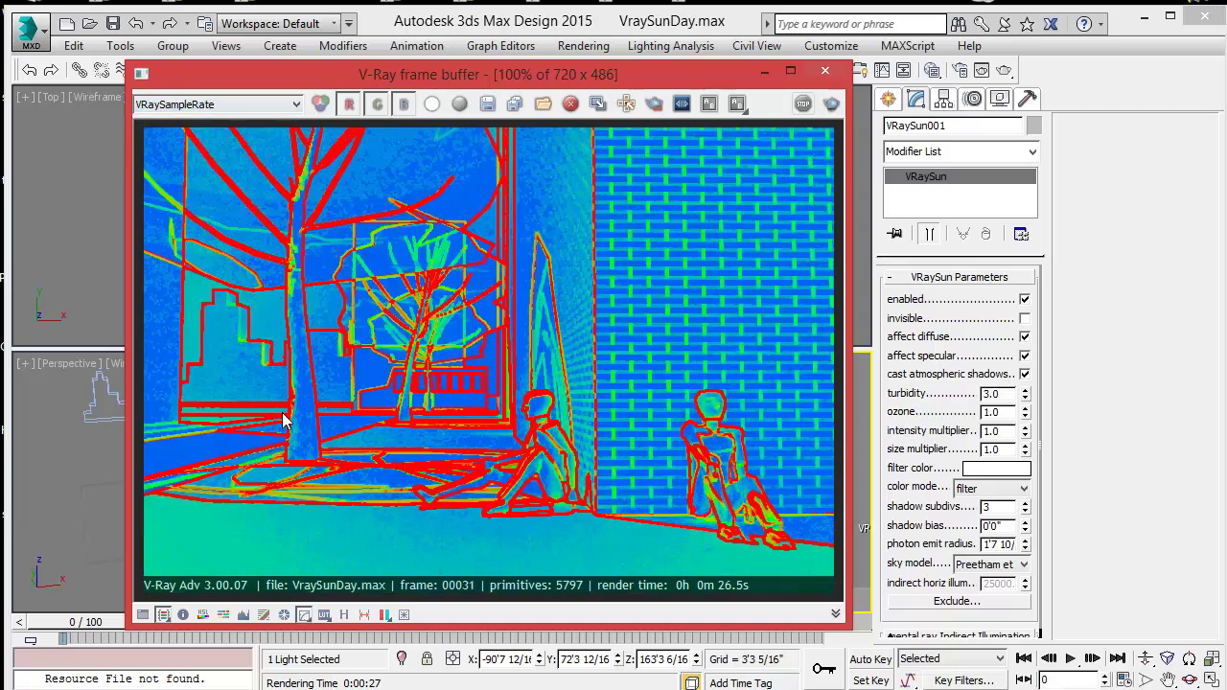
pyautogui.scroll(1, 515, 414)
pyautogui.scroll(-1, 513, 407)
pyautogui.scroll(2, 469, 387)
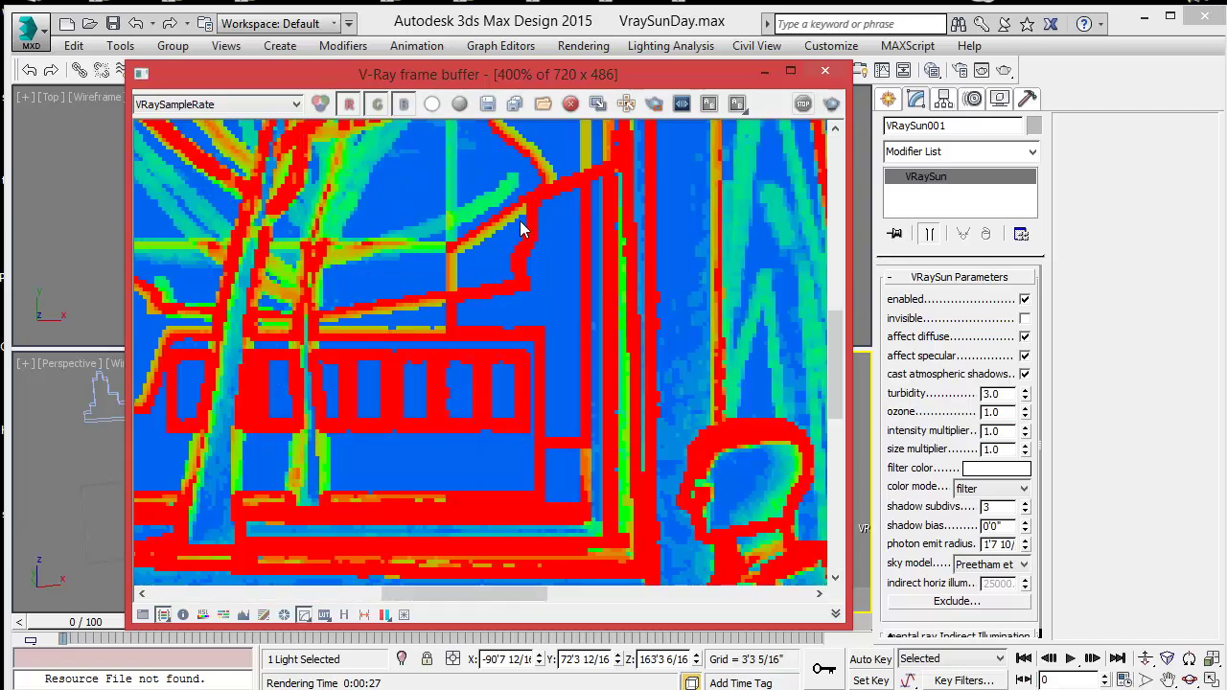
pyautogui.moveTo(385, 360); pyautogui.dragTo(233, 198, button='middle')
pyautogui.scroll(1, 547, 410)
pyautogui.scroll(-1, 548, 411)
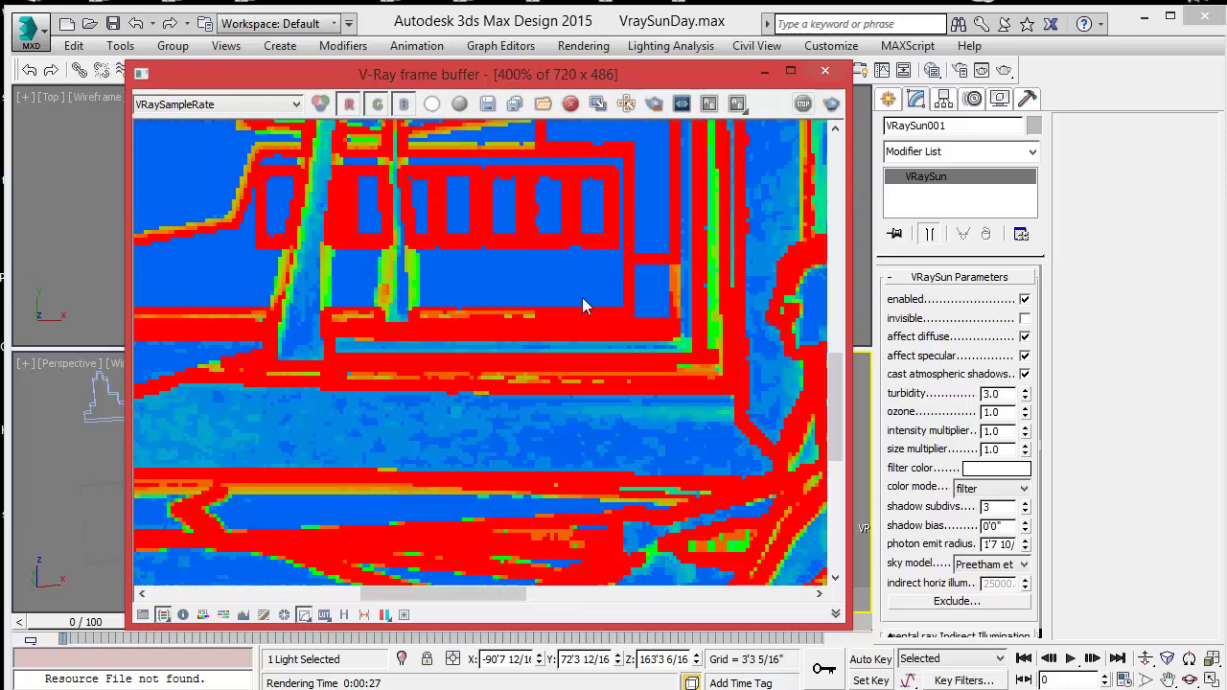
pyautogui.scroll(-1, 582, 297)
pyautogui.moveTo(628, 372); pyautogui.dragTo(438, 361, button='middle')
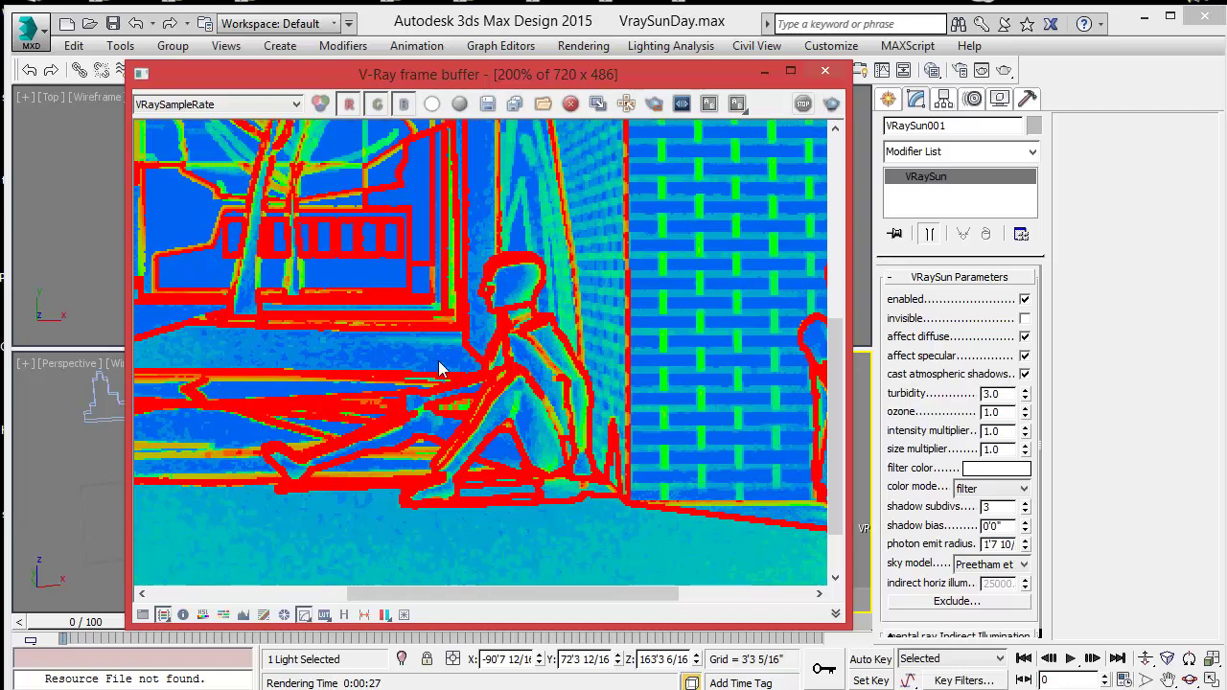
# - Return to the RGB color image and examine the edges of the bus and the left figure up close
pyautogui.scroll(1, 440, 364)
pyautogui.scroll(-1, 393, 278)
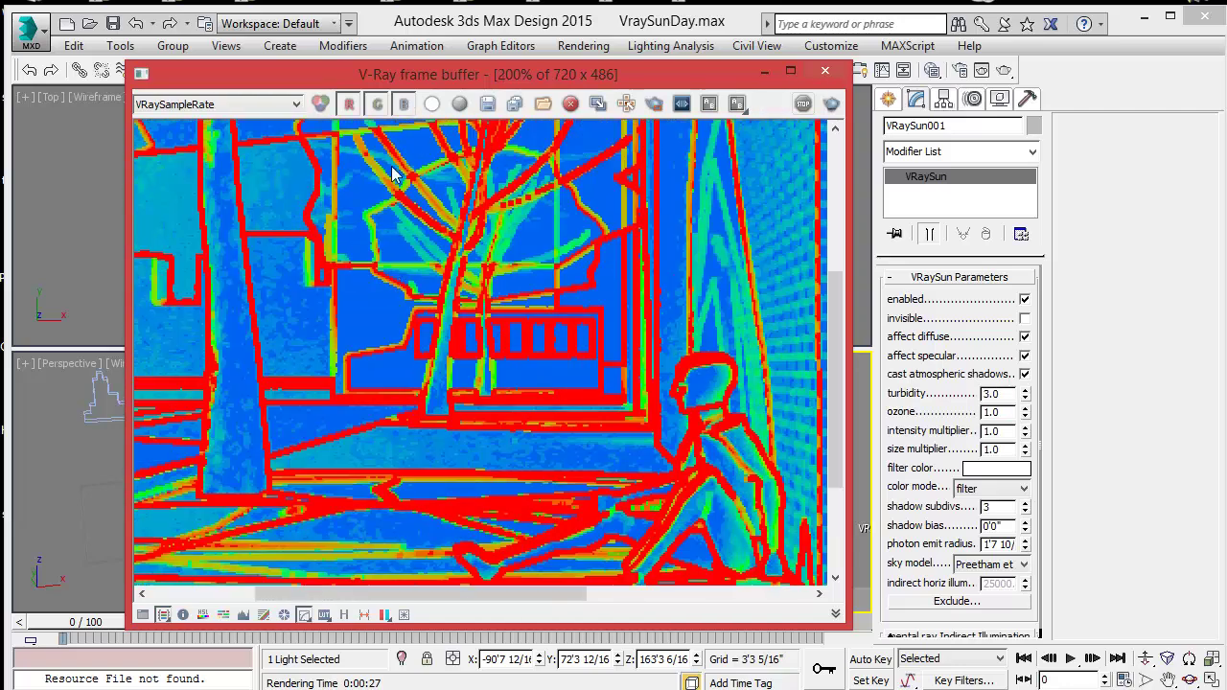
pyautogui.click(240, 104)
pyautogui.click(168, 116)
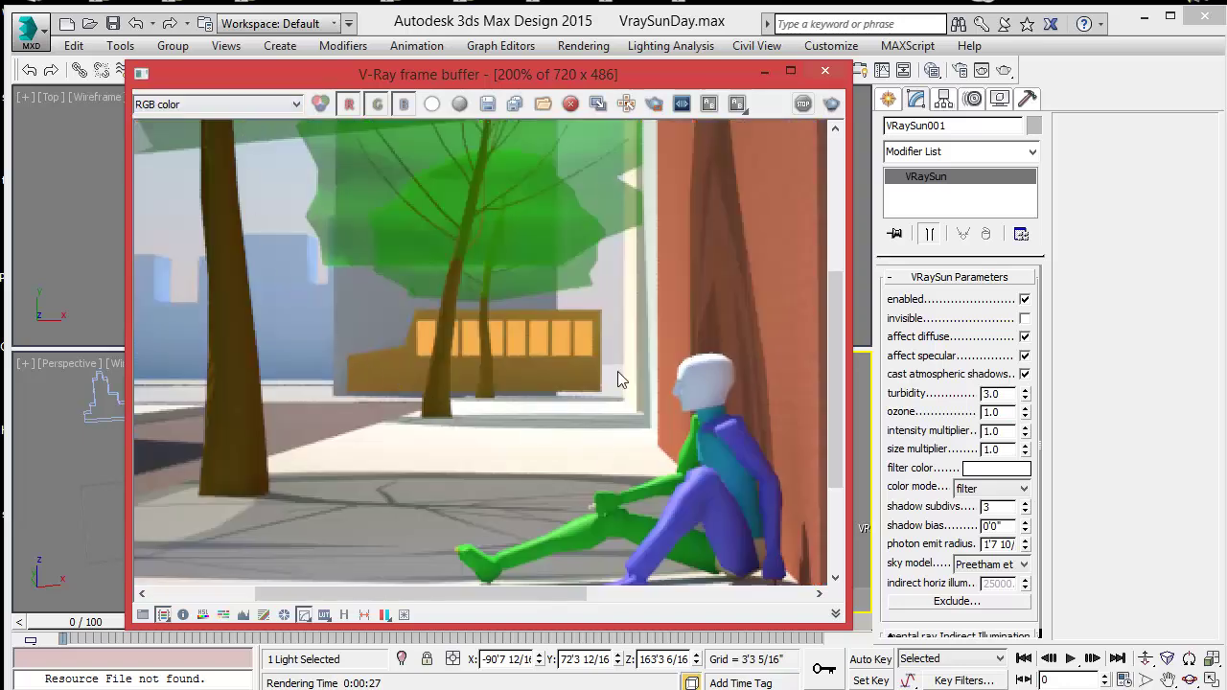
pyautogui.scroll(1, 615, 379)
pyautogui.scroll(1, 579, 276)
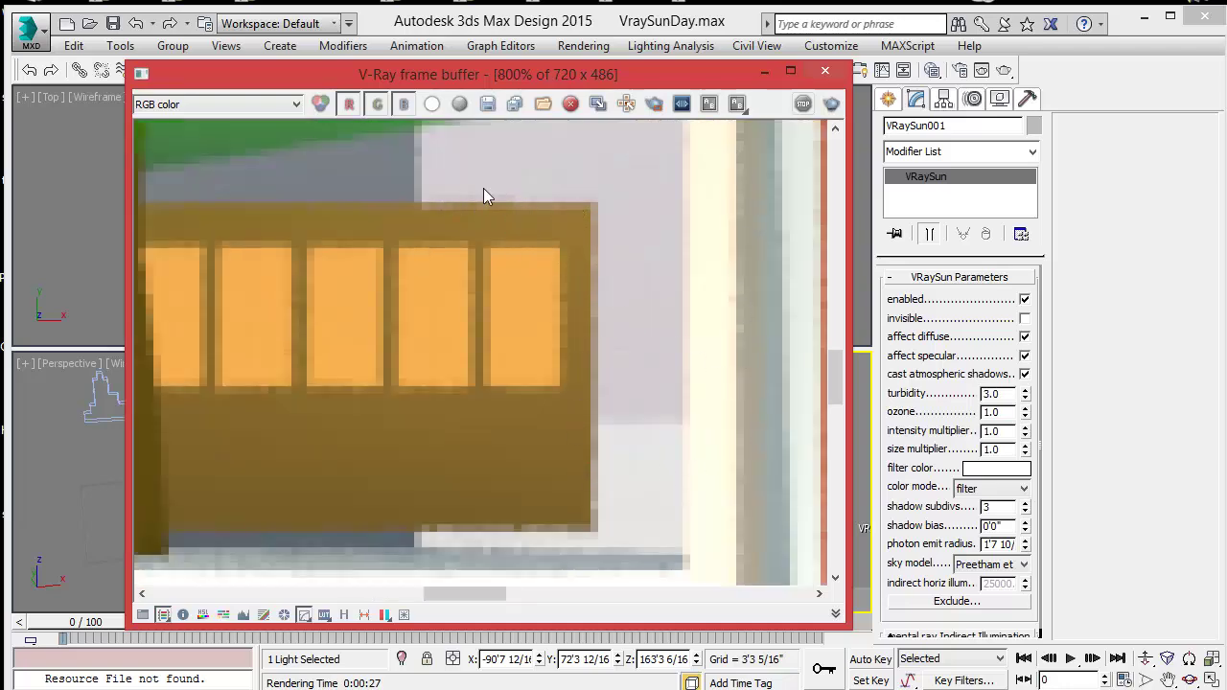
pyautogui.scroll(-3, 483, 188)
pyautogui.scroll(1, 456, 319)
pyautogui.scroll(-1, 455, 319)
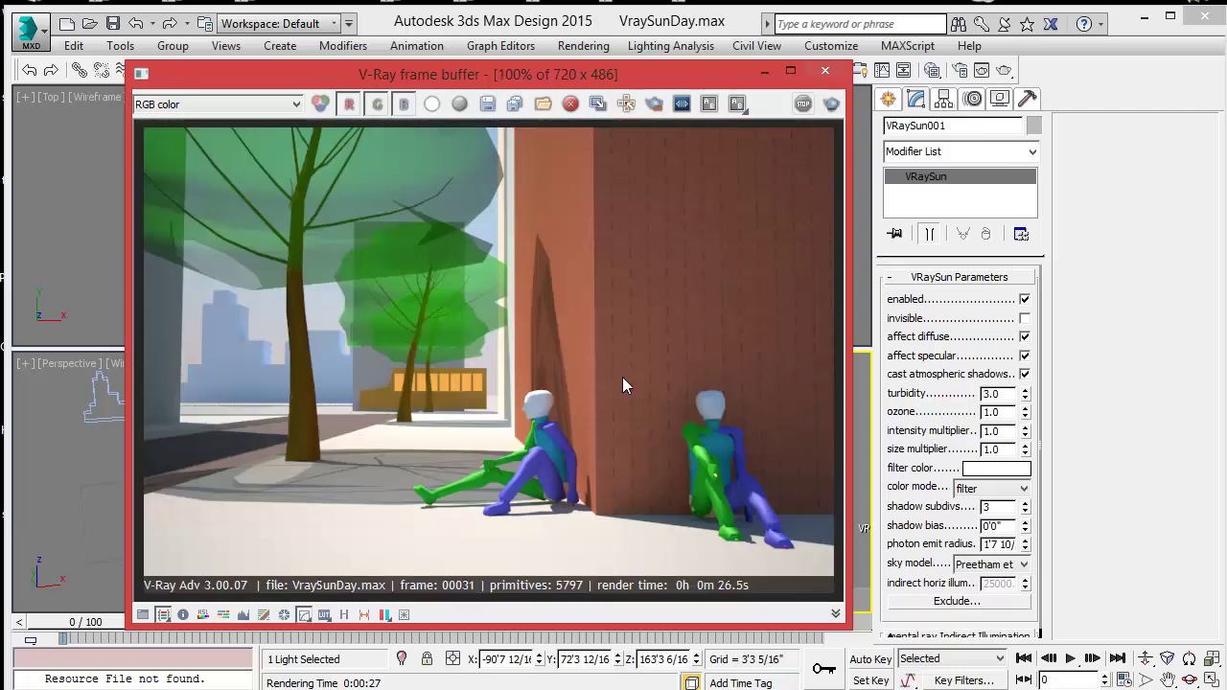
pyautogui.scroll(2, 506, 522)
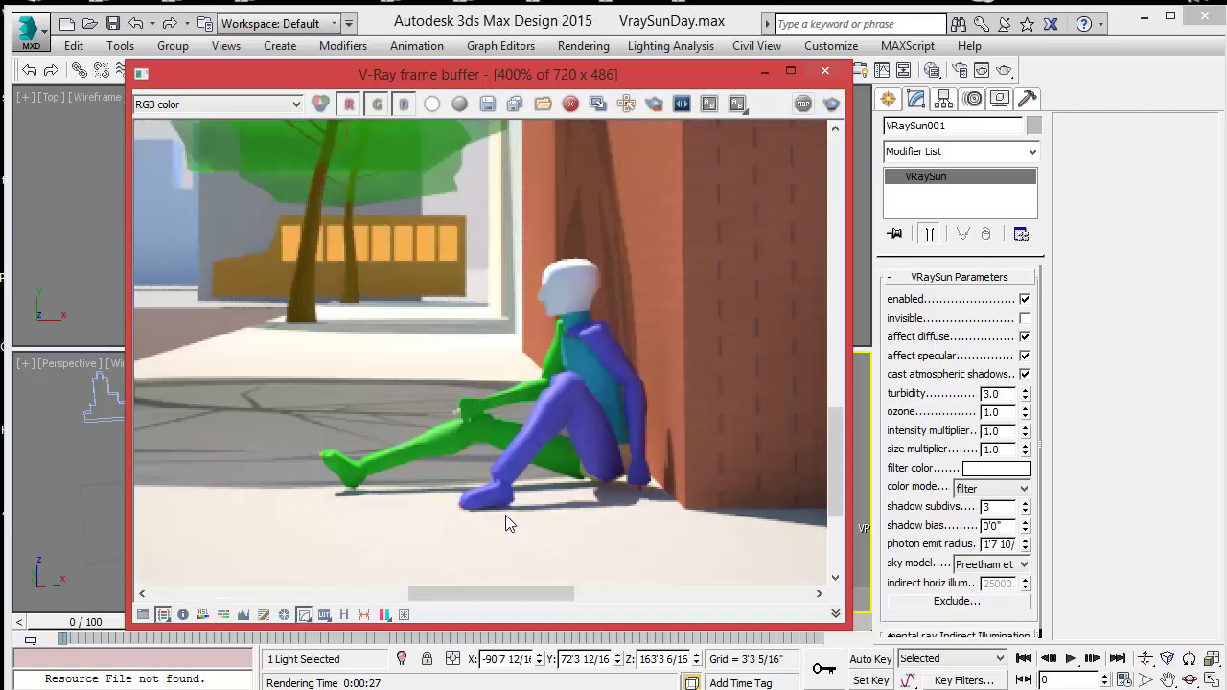
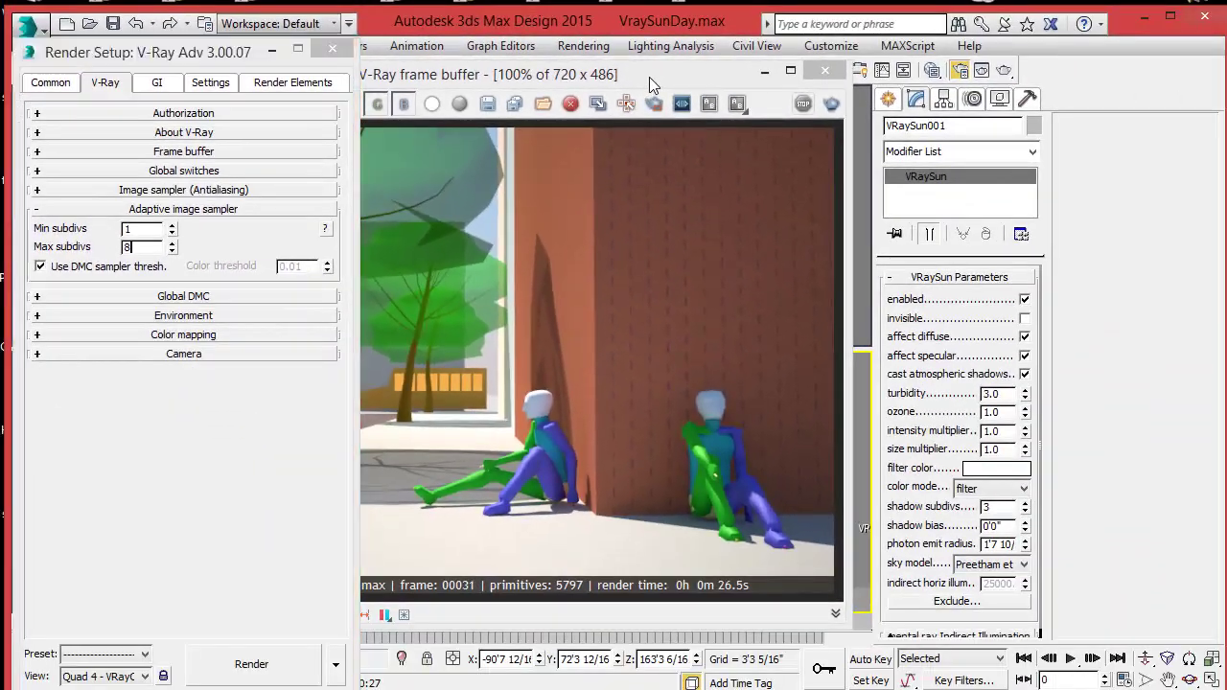
# - Region-render the area around the bus's rear end and the left figure's head, and display its VRaySampleRate channel
pyautogui.click(649, 78)
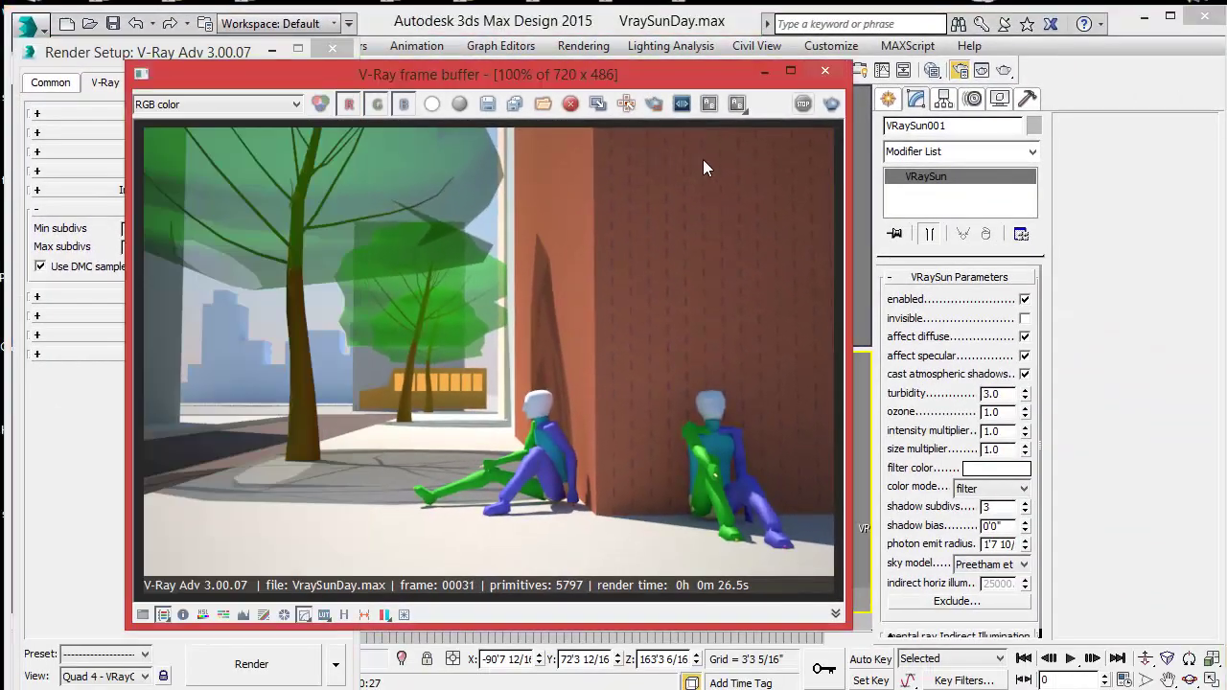
pyautogui.click(653, 103)
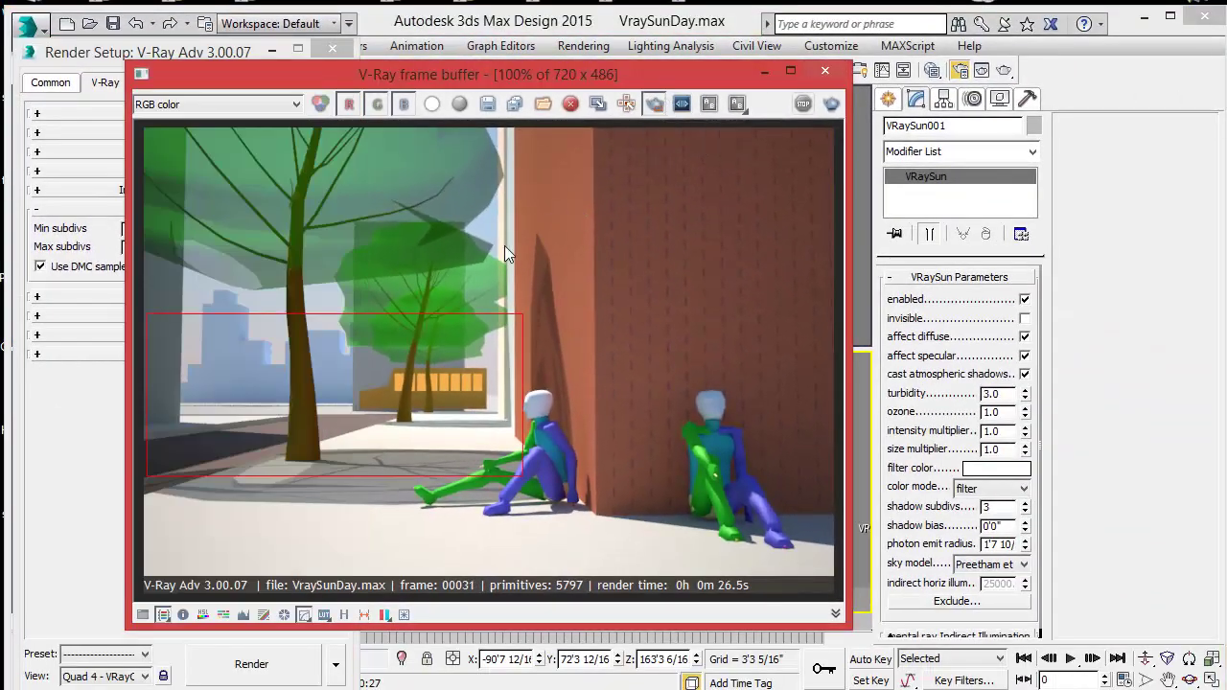
pyautogui.moveTo(263, 275); pyautogui.dragTo(408, 431)
pyautogui.moveTo(443, 335); pyautogui.dragTo(538, 461)
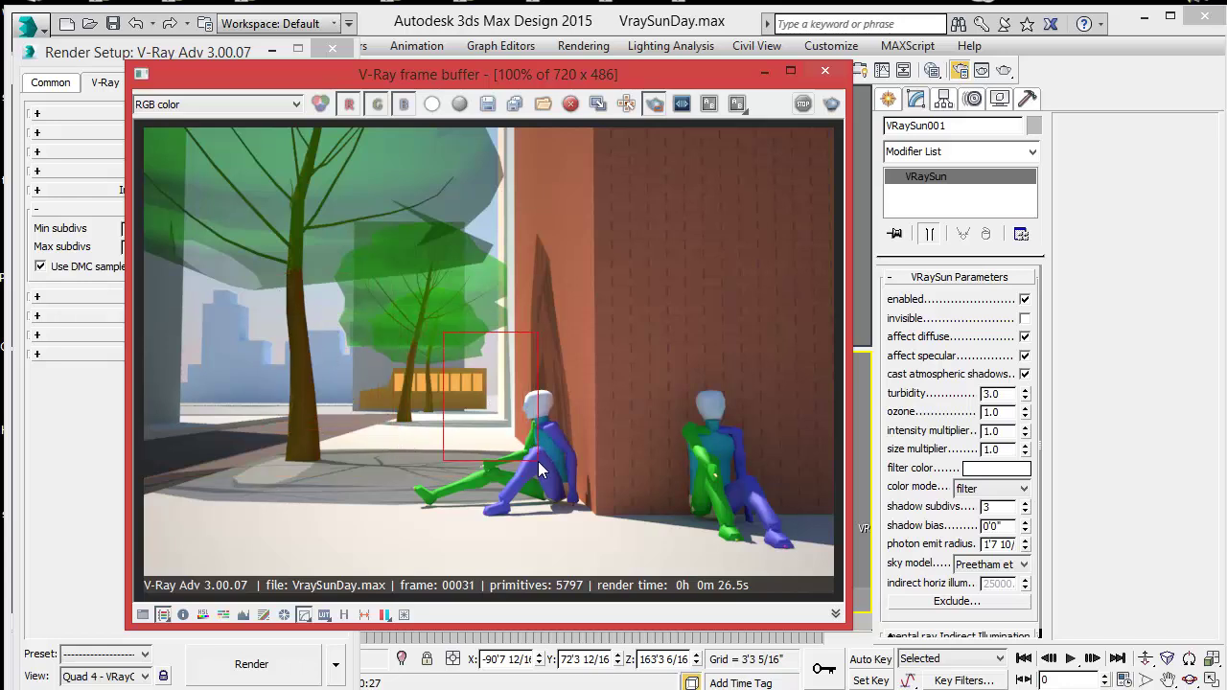
pyautogui.click(831, 104)
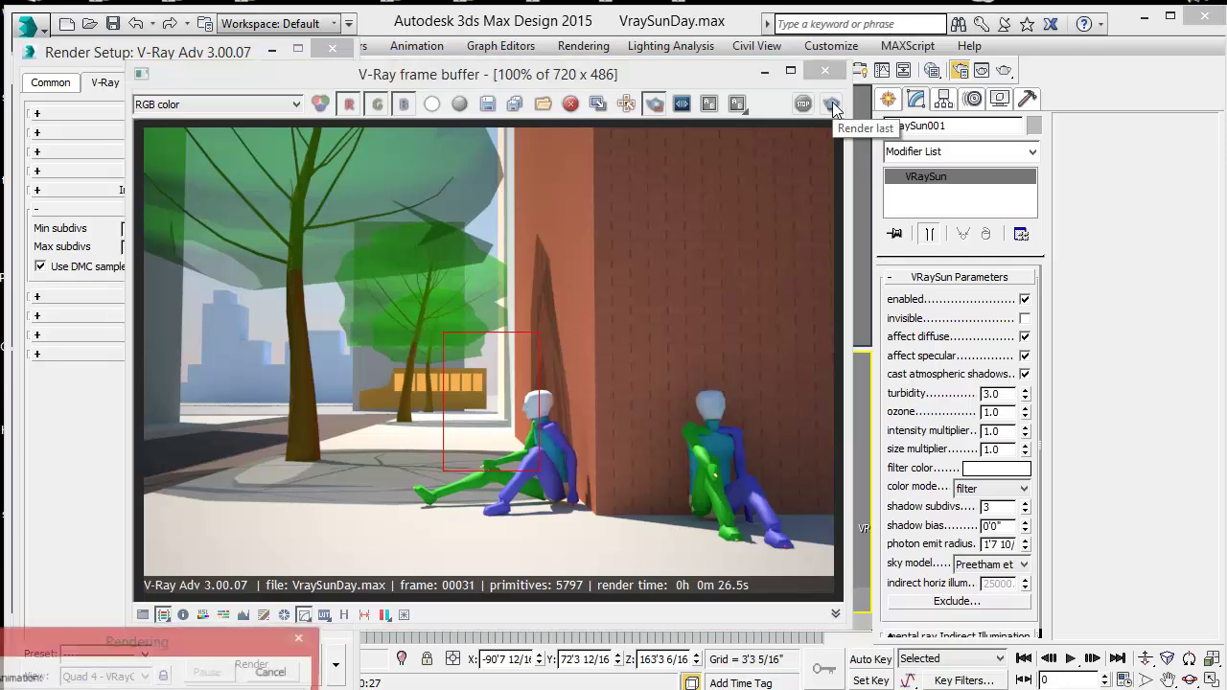
pyautogui.click(295, 105)
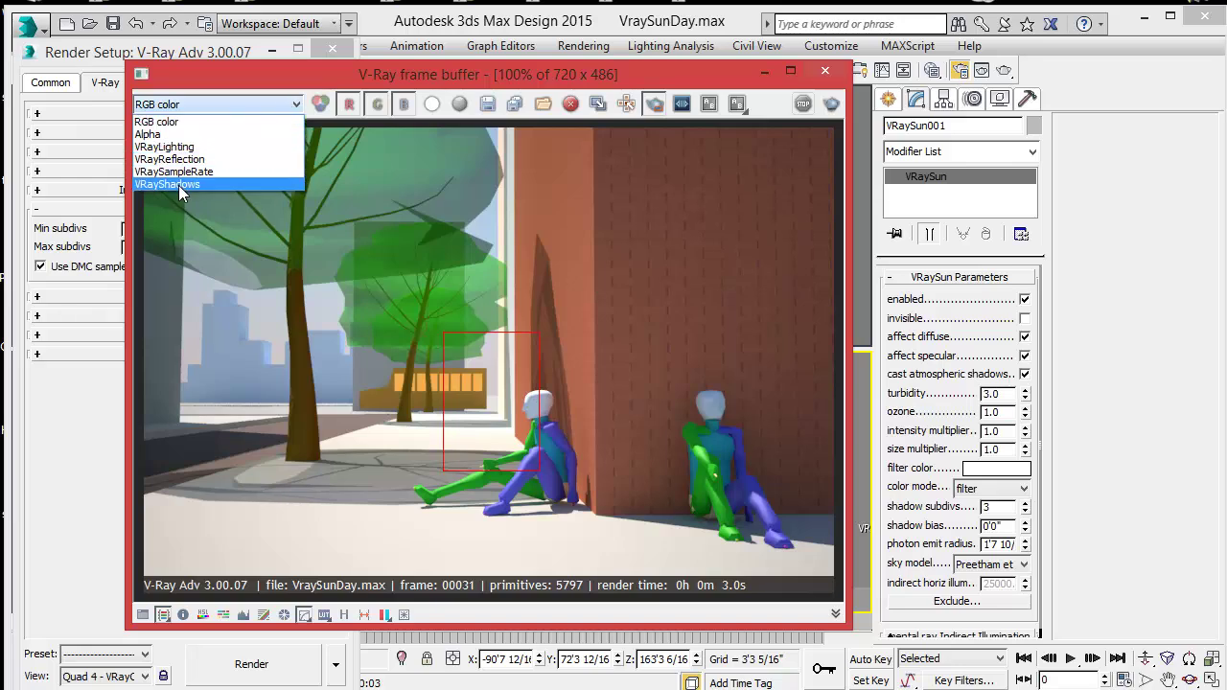
pyautogui.click(183, 172)
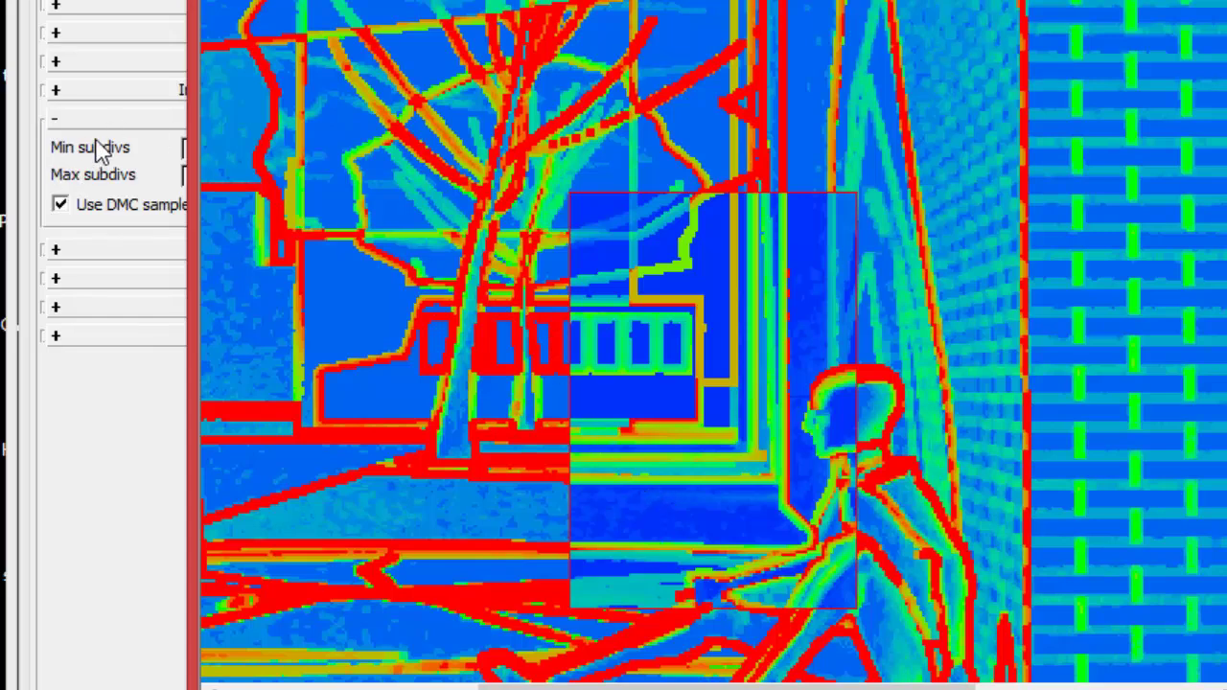
# - Set the adaptive image sampler's Max subdivs to 16 and render the region again
pyautogui.moveTo(191, 4); pyautogui.dragTo(342, 78)
pyautogui.doubleClick(216, 179)
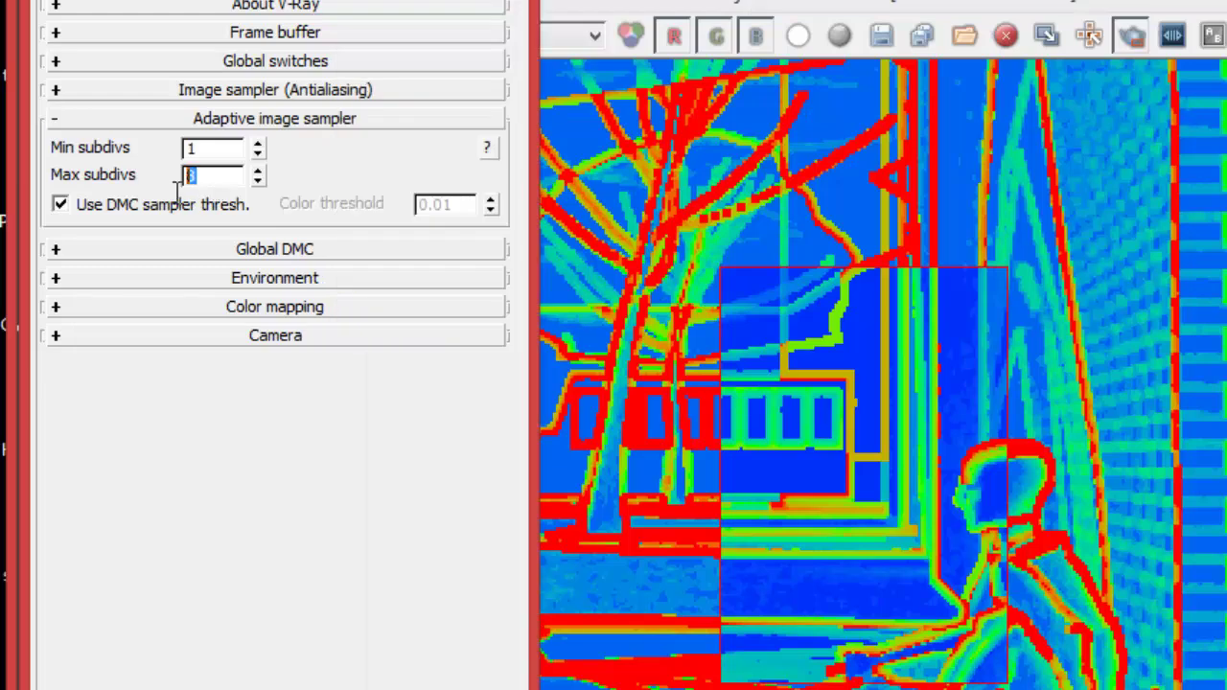
pyautogui.write('16')
pyautogui.press('Return')
pyautogui.click(1217, 347)
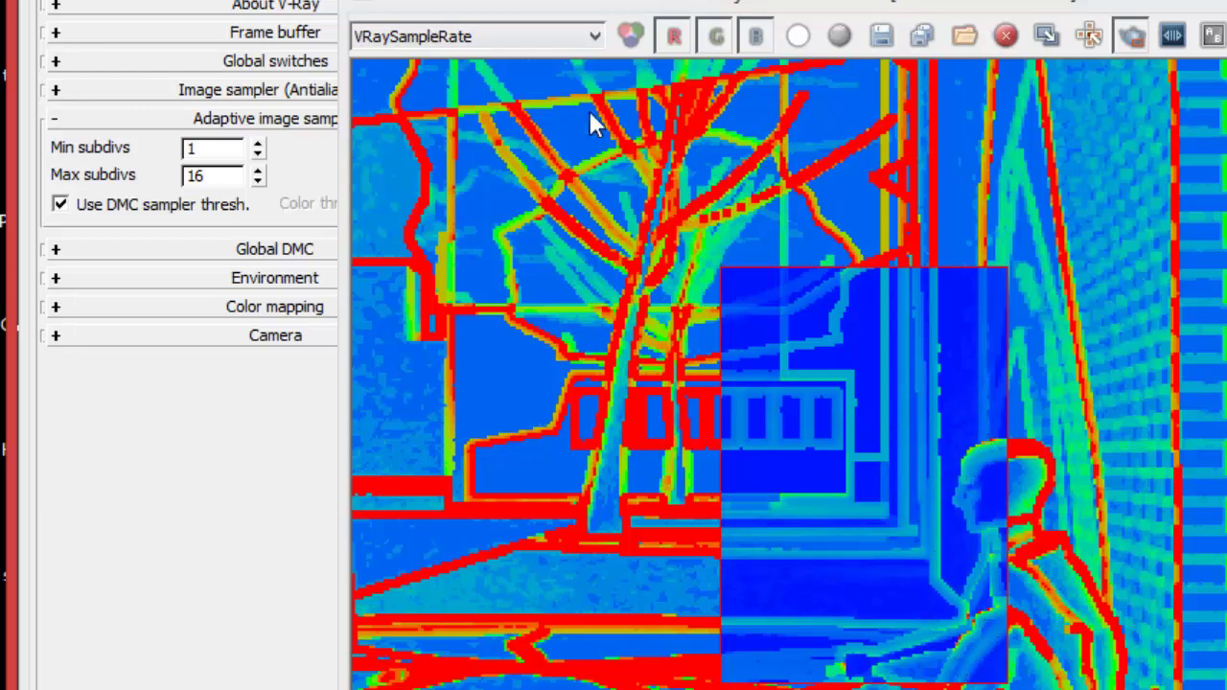
# - Switch the frame buffer to RGB color and examine the antialiasing along the bus's edges inside the region
pyautogui.click(567, 42)
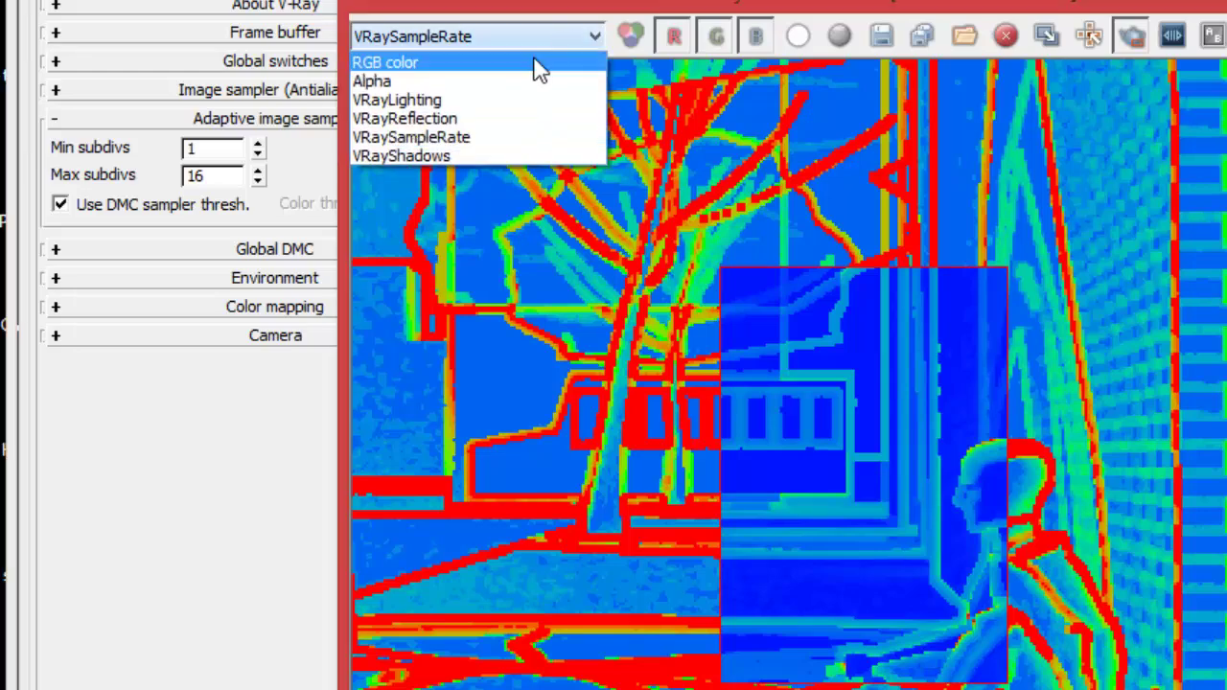
pyautogui.press('Escape')
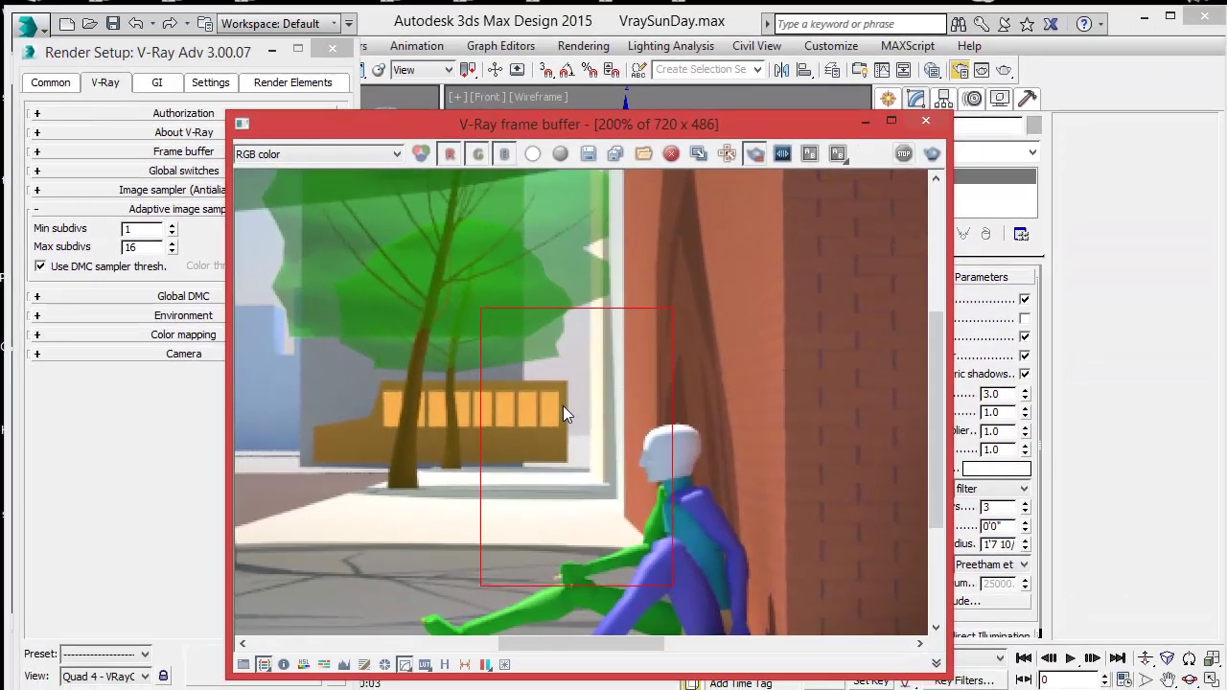
pyautogui.scroll(1, 845, 413)
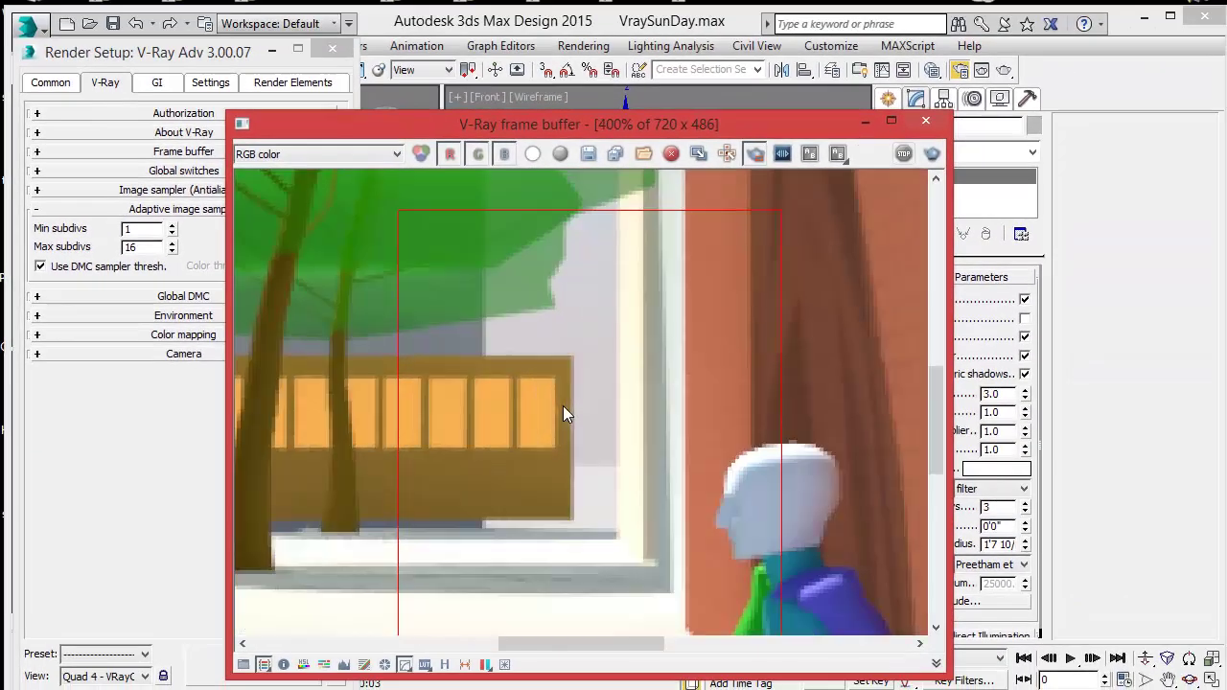
pyautogui.scroll(2, 576, 366)
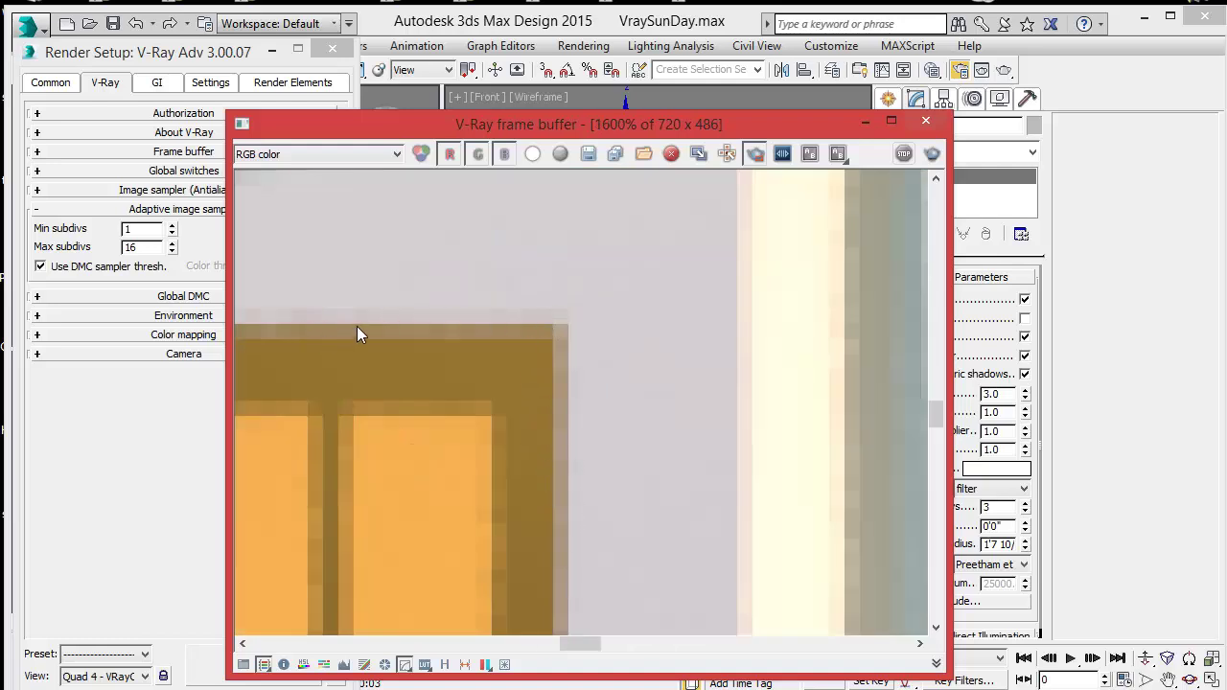
pyautogui.moveTo(361, 331); pyautogui.dragTo(506, 334, button='middle')
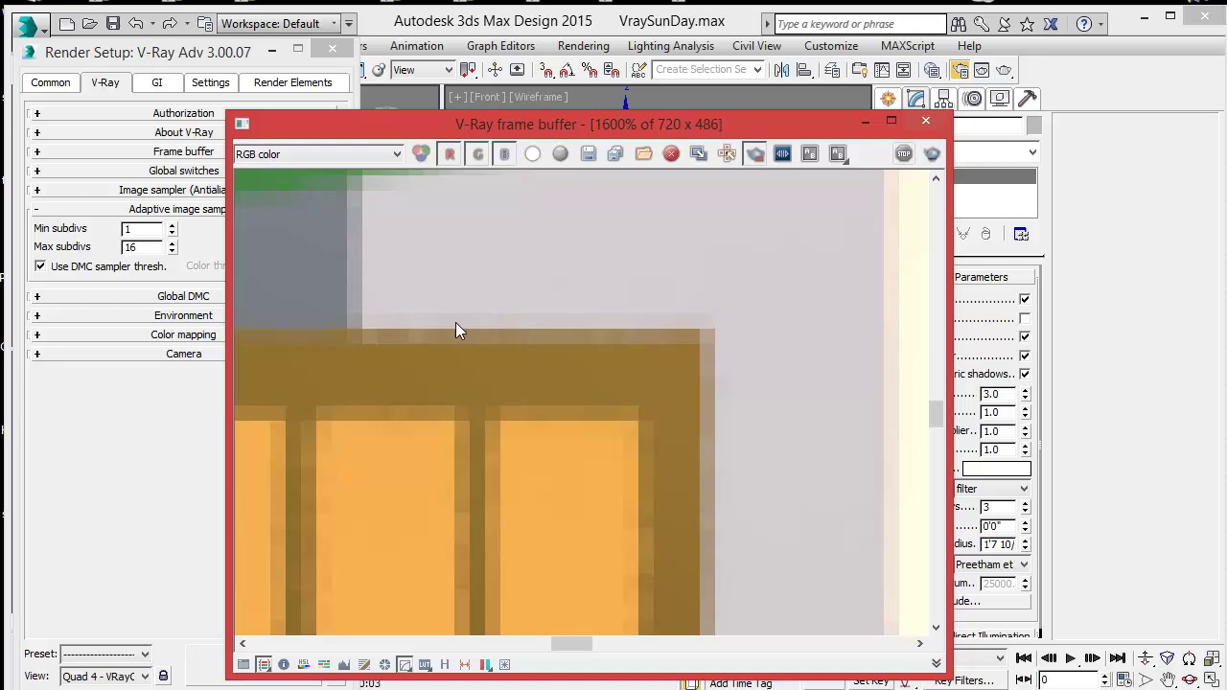
pyautogui.scroll(-2, 477, 349)
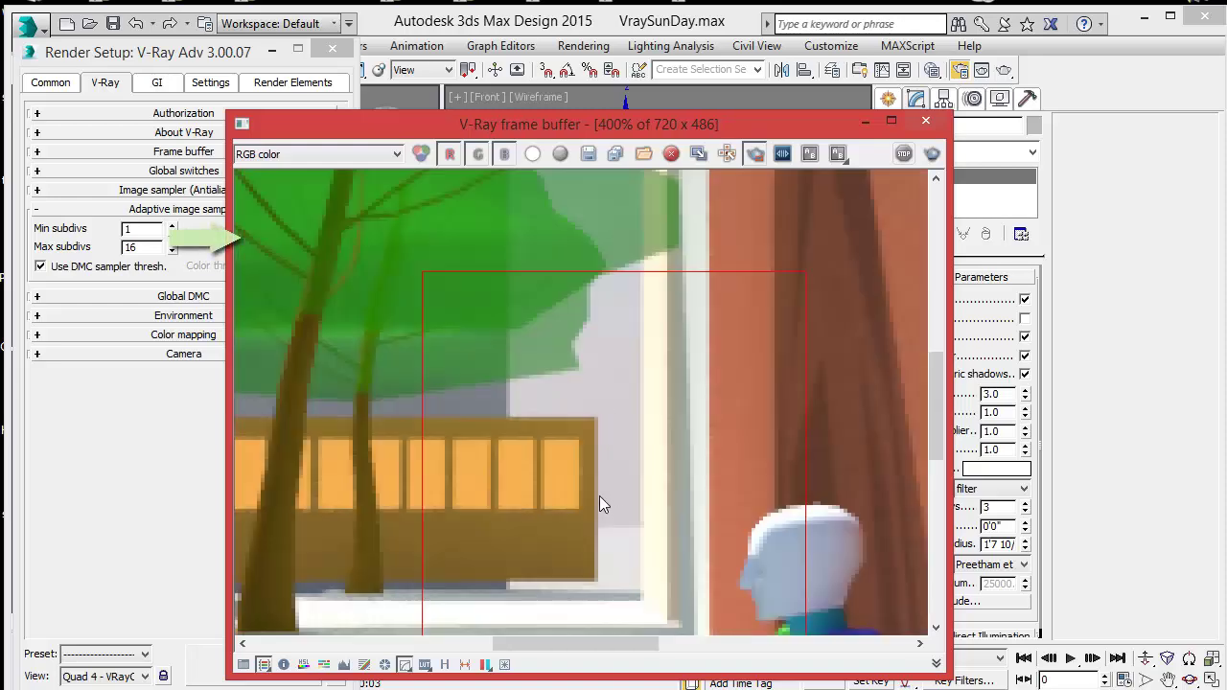
pyautogui.scroll(-1, 600, 496)
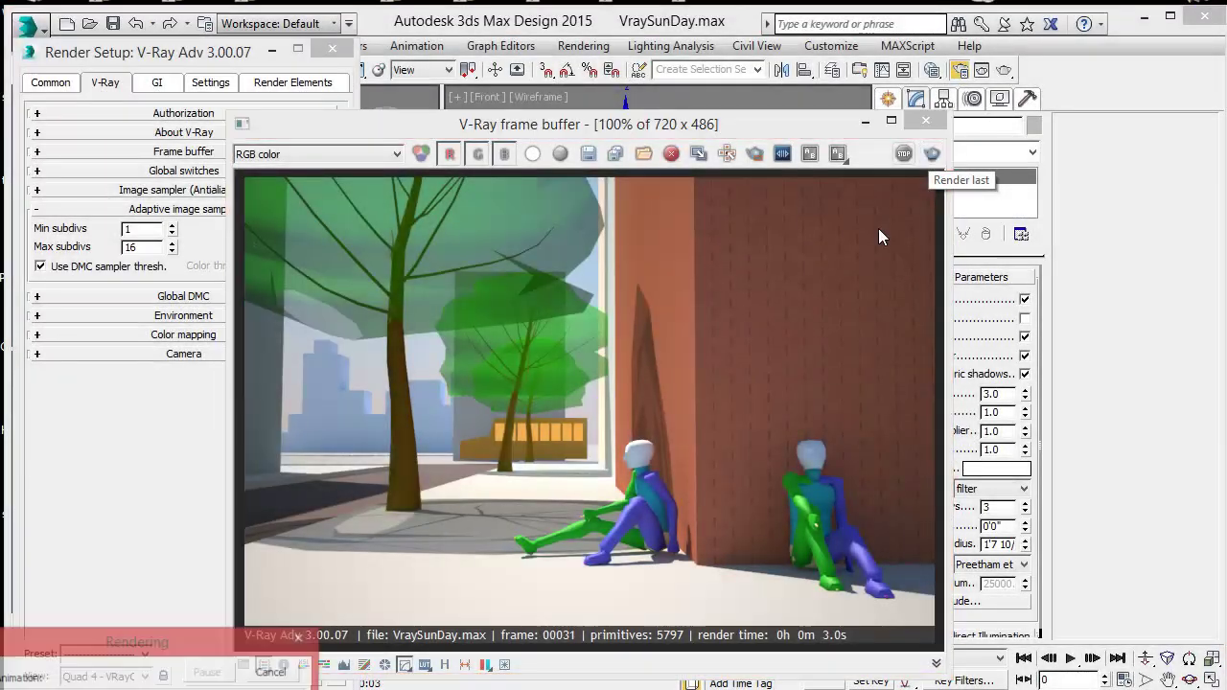
# - Render the full camera view without the region, close the render setup, and reposition the frame buffer
pyautogui.click(932, 153)
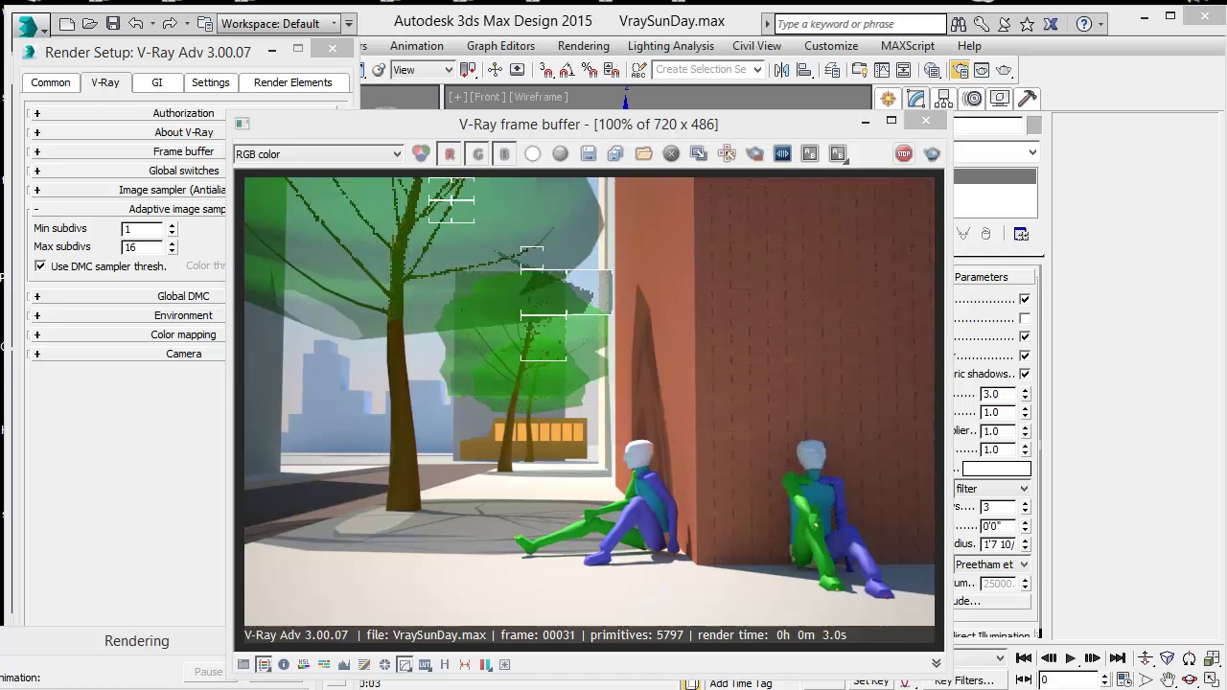
pyautogui.click(331, 48)
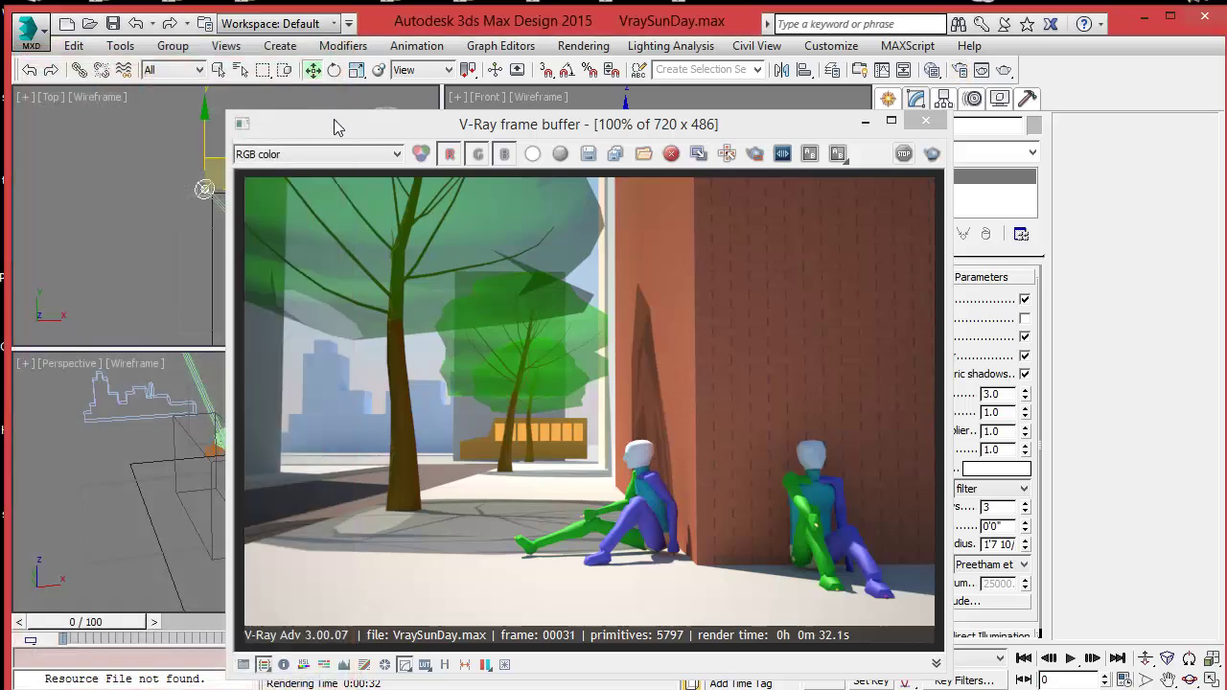
pyautogui.moveTo(337, 124); pyautogui.dragTo(399, 78)
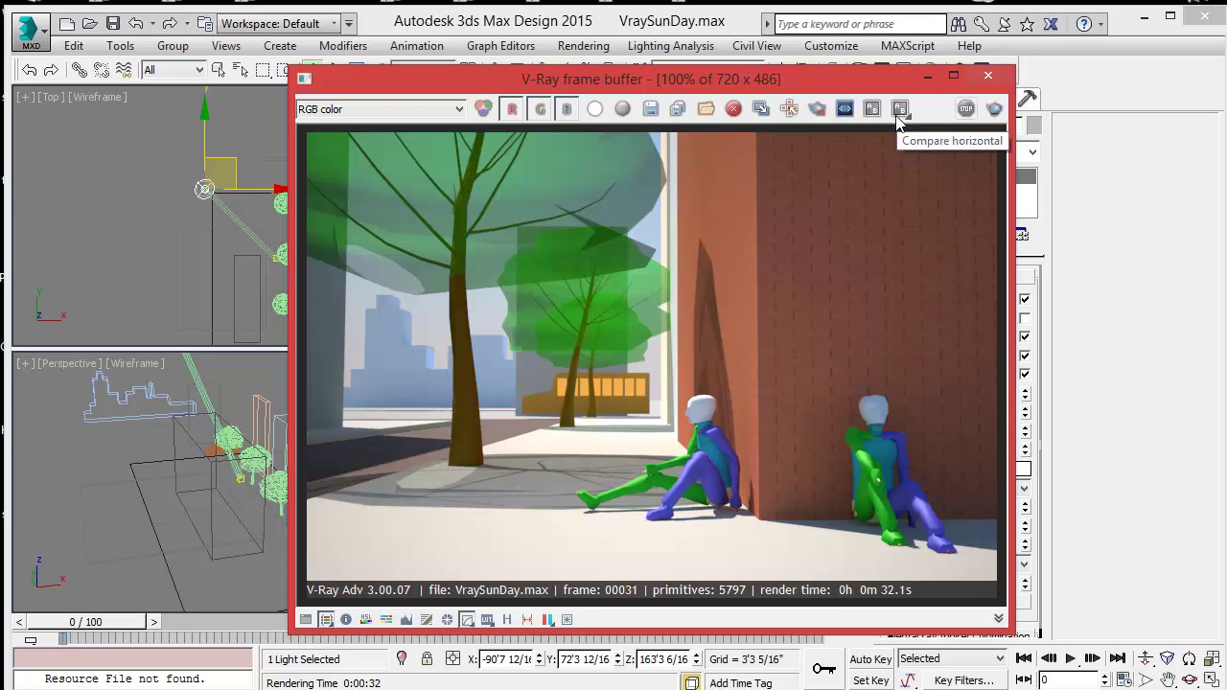
# - Open the frame buffer's color corrections, place them beside the full rendered image, and collapse the Hue/Saturation section
pyautogui.click(306, 620)
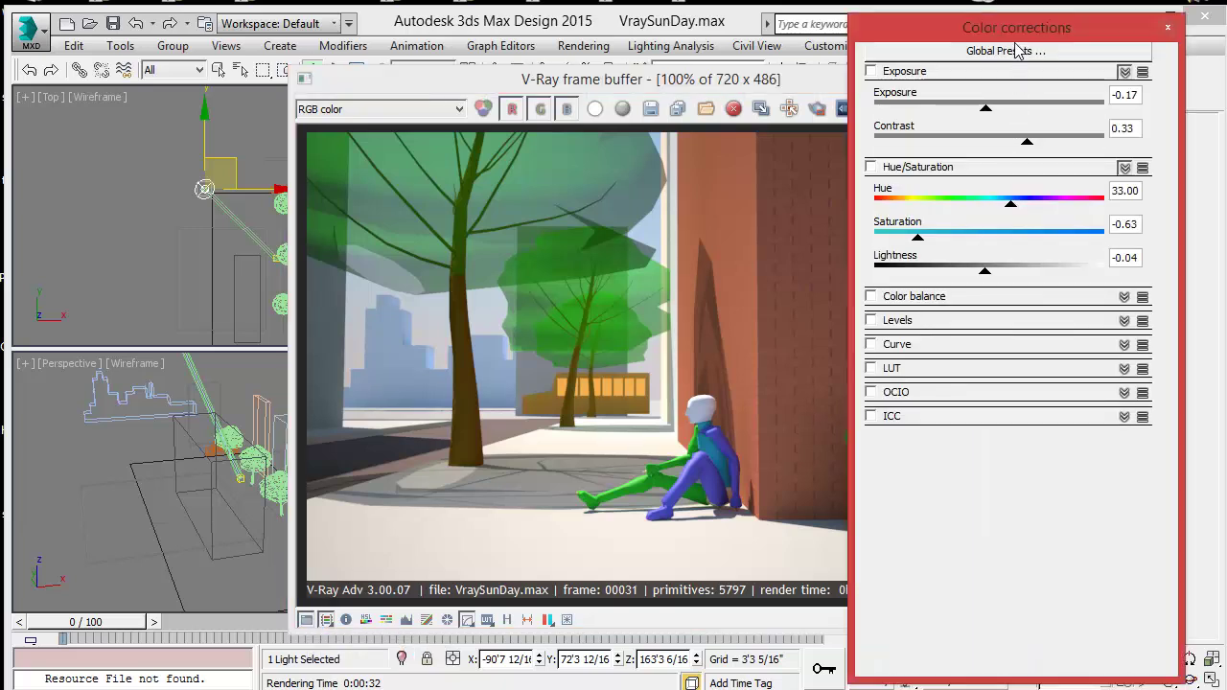
pyautogui.moveTo(1016, 29); pyautogui.dragTo(1058, 37)
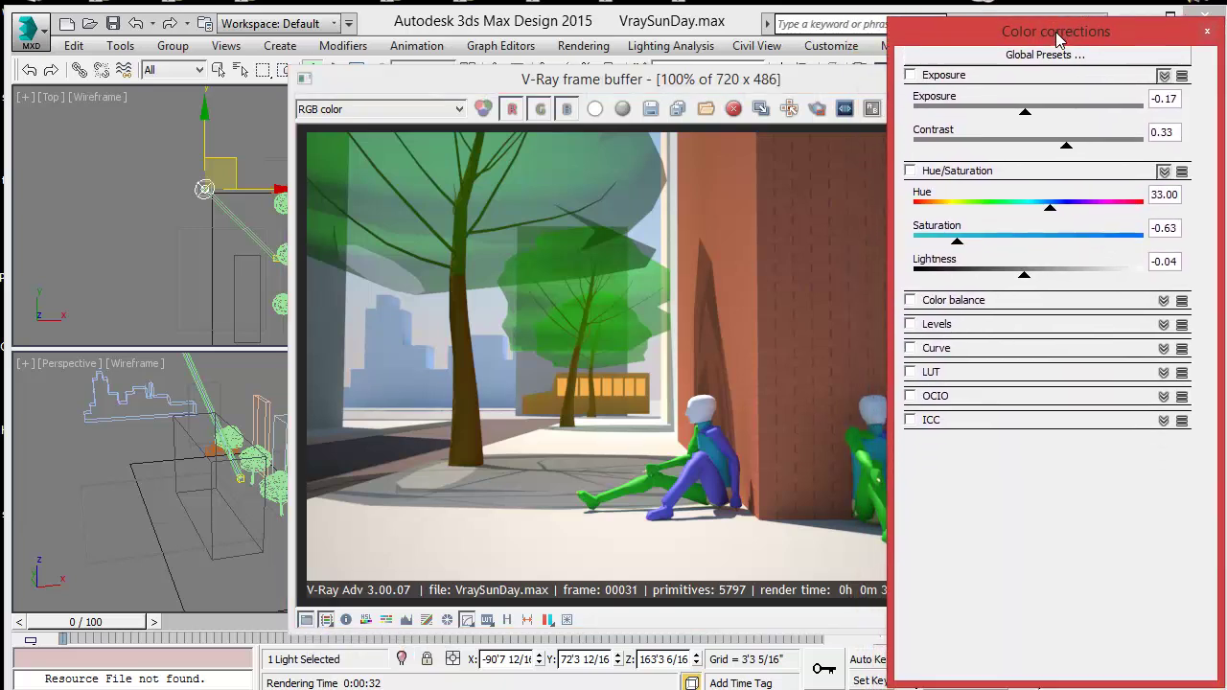
pyautogui.moveTo(799, 91); pyautogui.dragTo(664, 63)
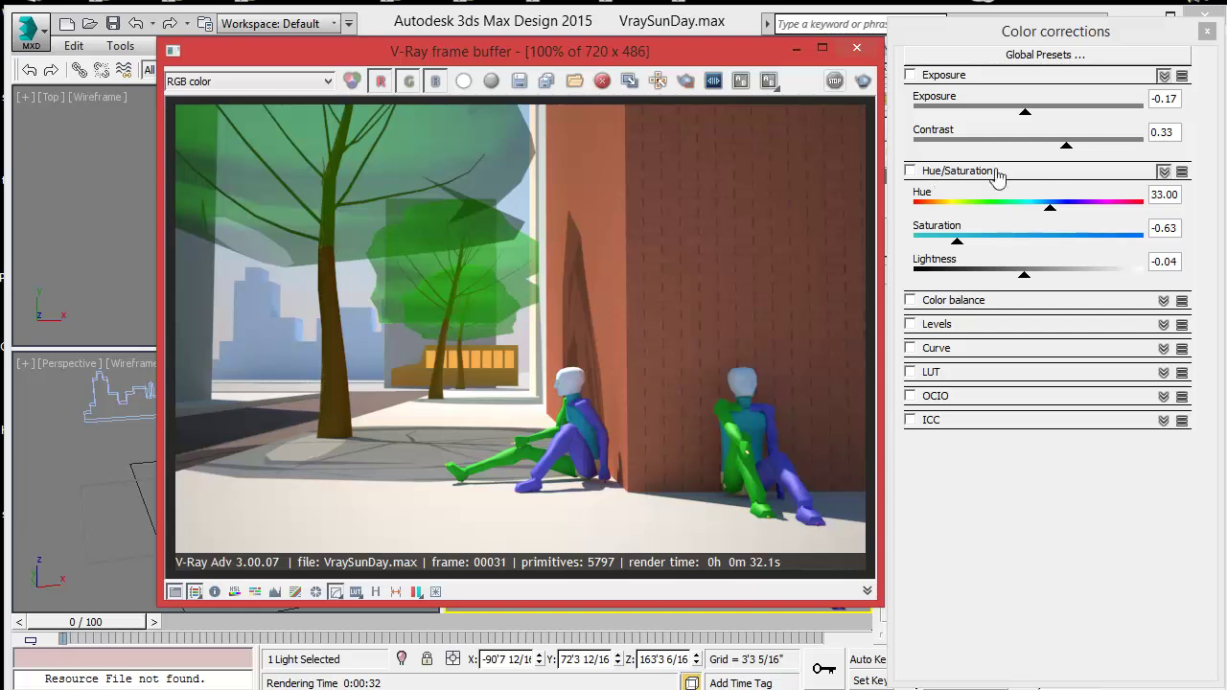
pyautogui.click(1163, 170)
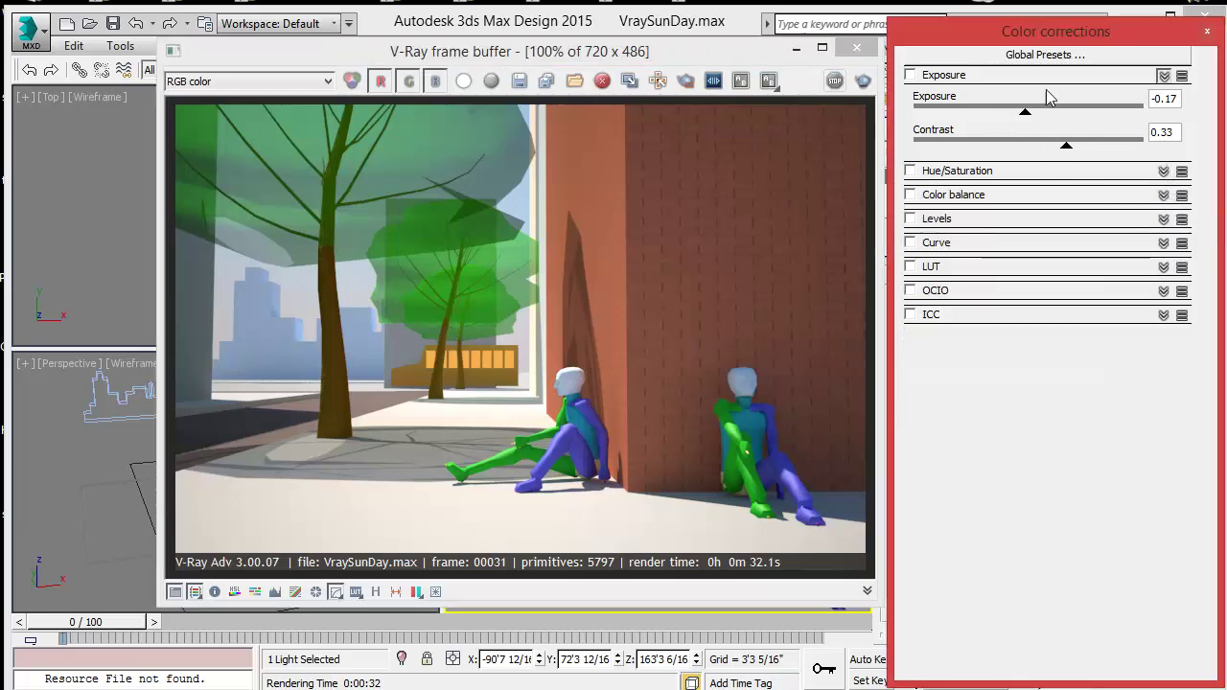
# - Enable the Exposure correction and set exposure to 0.58 and contrast to 0.39
pyautogui.click(910, 76)
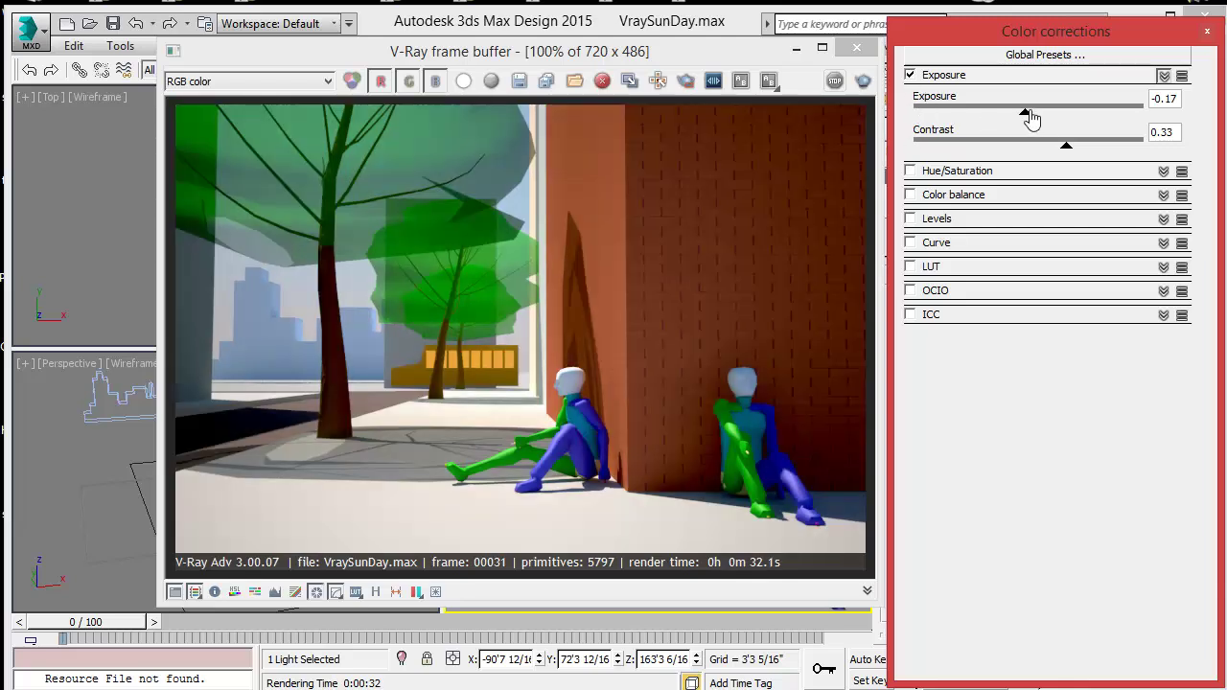
pyautogui.moveTo(1032, 117); pyautogui.dragTo(1080, 151)
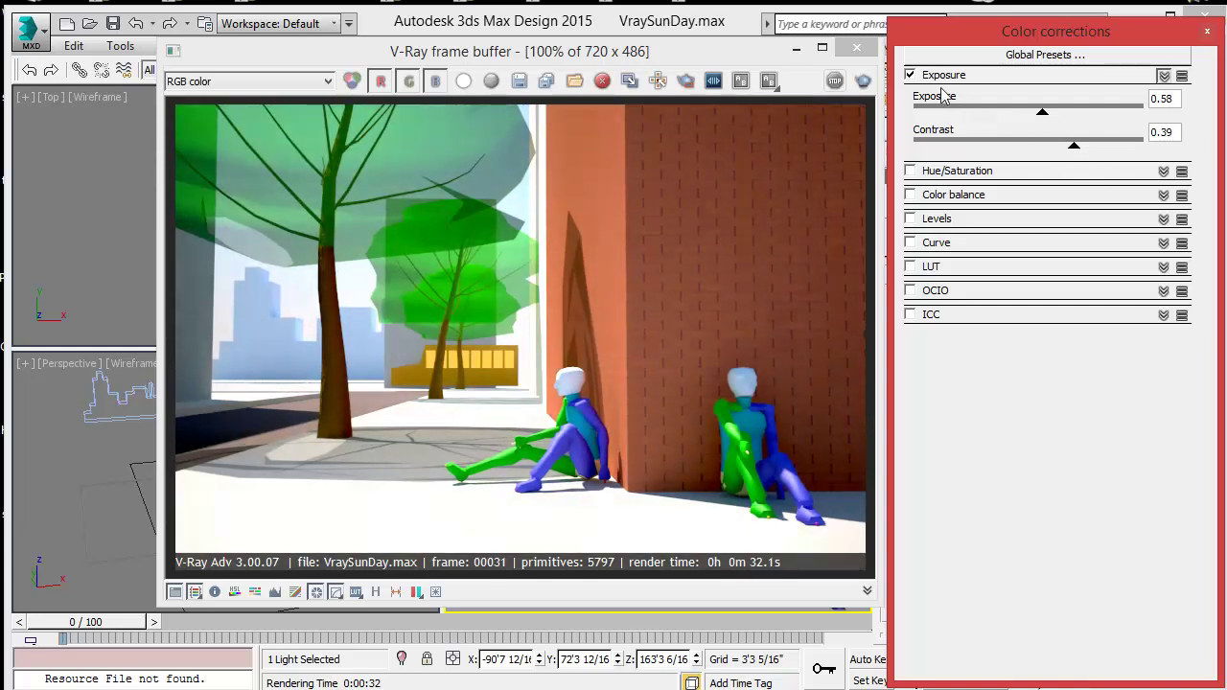
pyautogui.click(910, 75)
# - Enable the Hue/Saturation correction, set hue to -19.50 and saturation to -0.14, and toggle it to compare the image
pyautogui.click(910, 170)
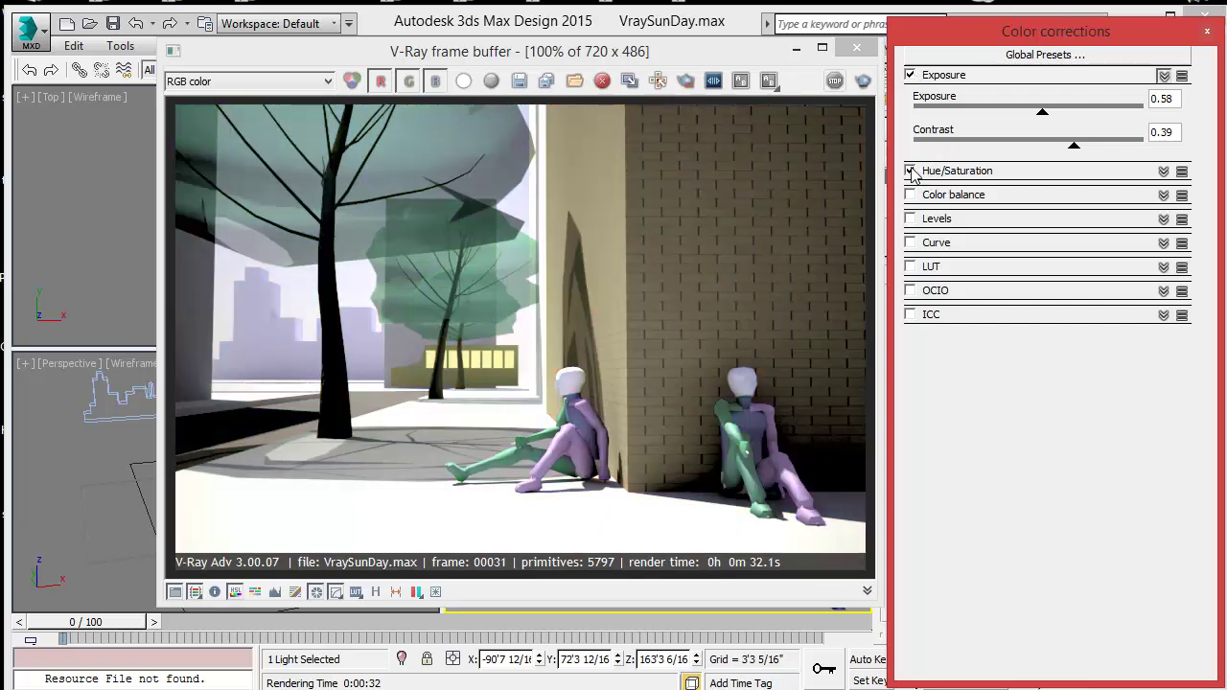
pyautogui.click(910, 170)
pyautogui.click(934, 172)
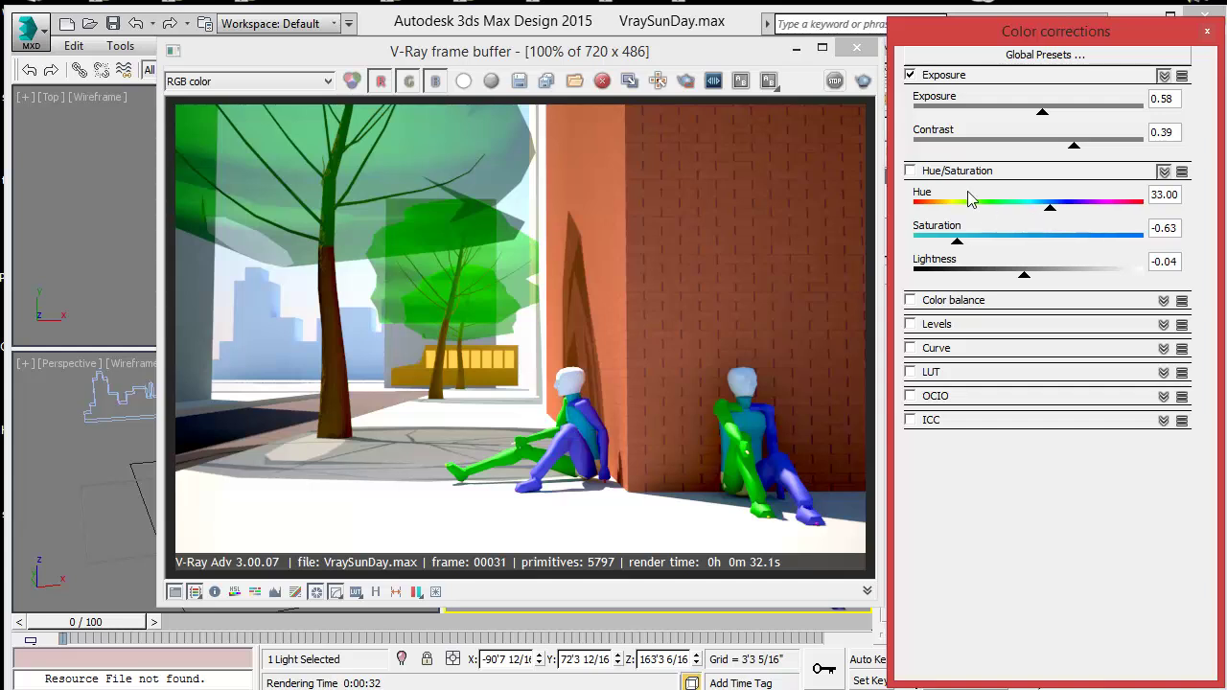
pyautogui.click(911, 171)
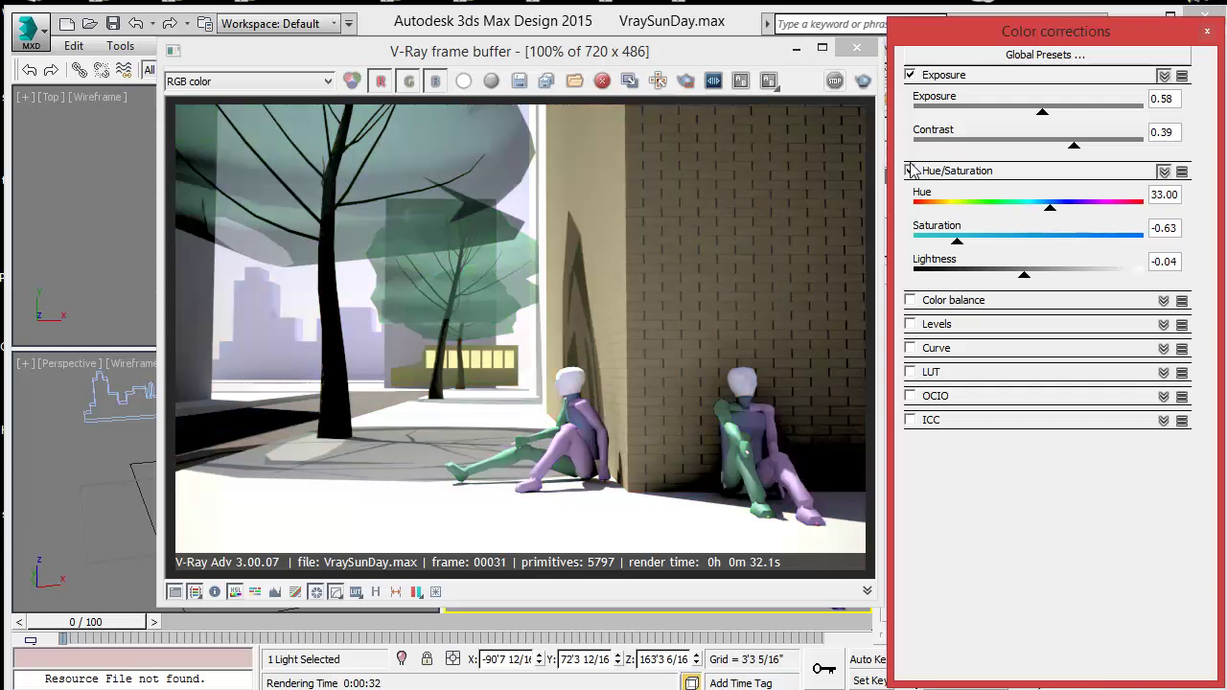
pyautogui.moveTo(957, 240); pyautogui.dragTo(1011, 242)
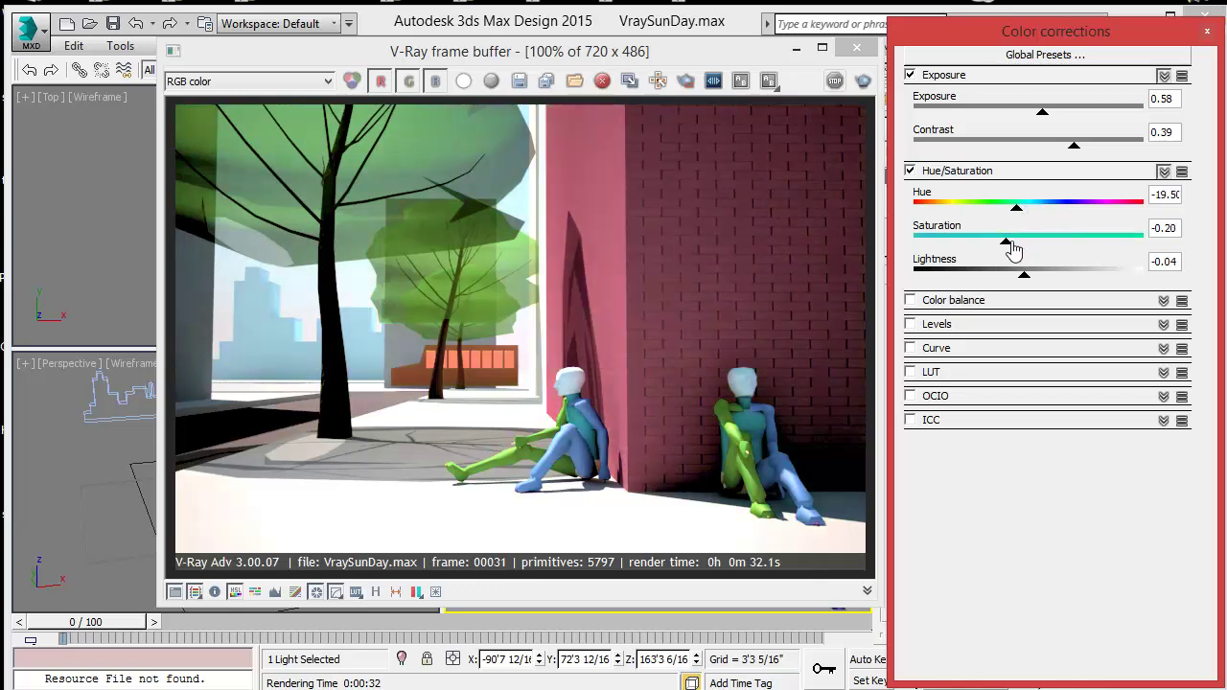
pyautogui.click(910, 172)
pyautogui.click(909, 172)
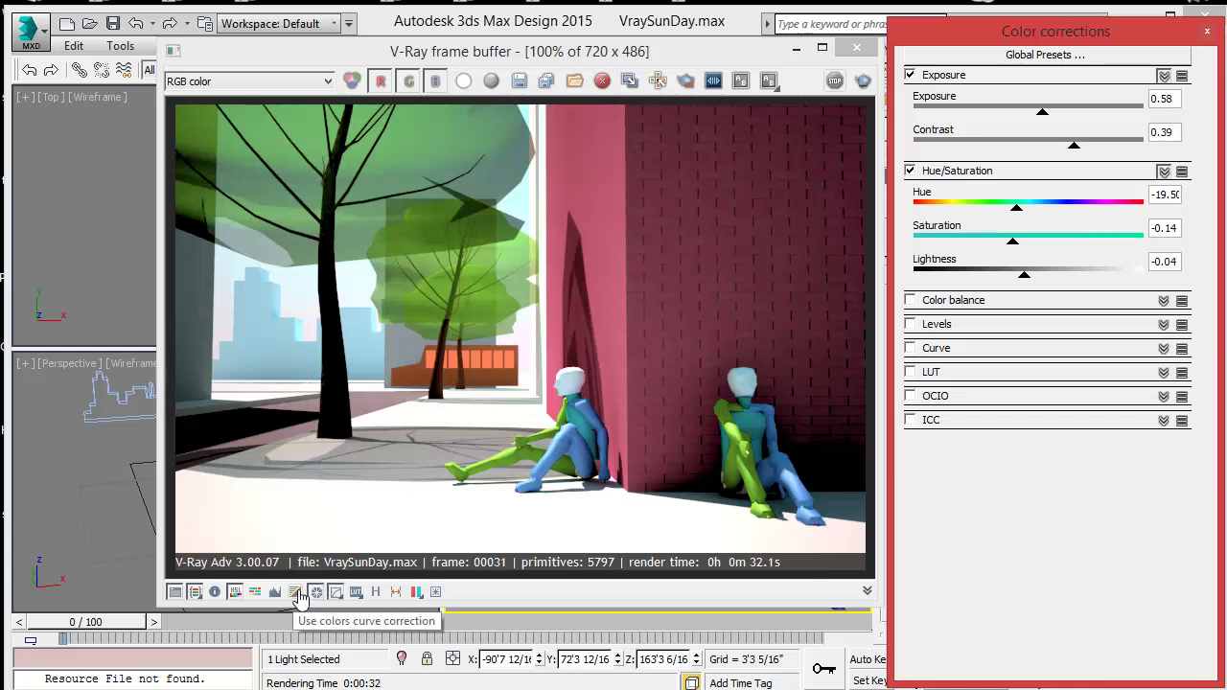
# - Toggle the Hue/Saturation correction to compare the image, leave it disabled, and close the color corrections
pyautogui.click(235, 592)
pyautogui.click(234, 591)
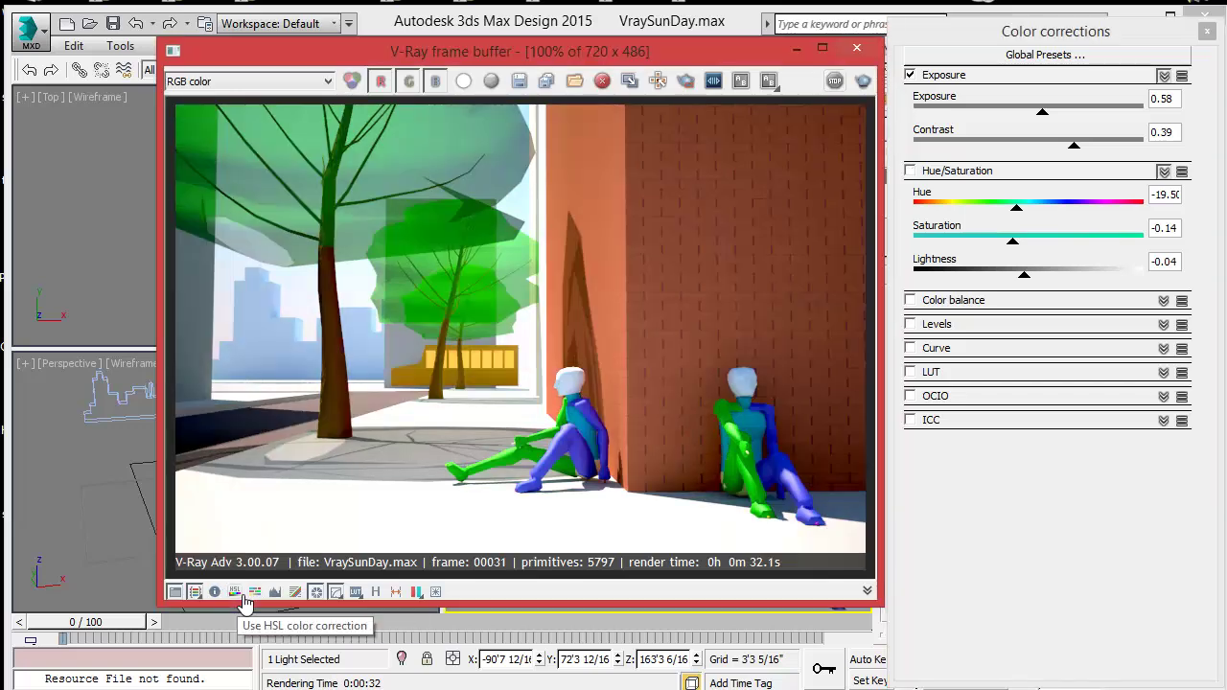
pyautogui.click(235, 592)
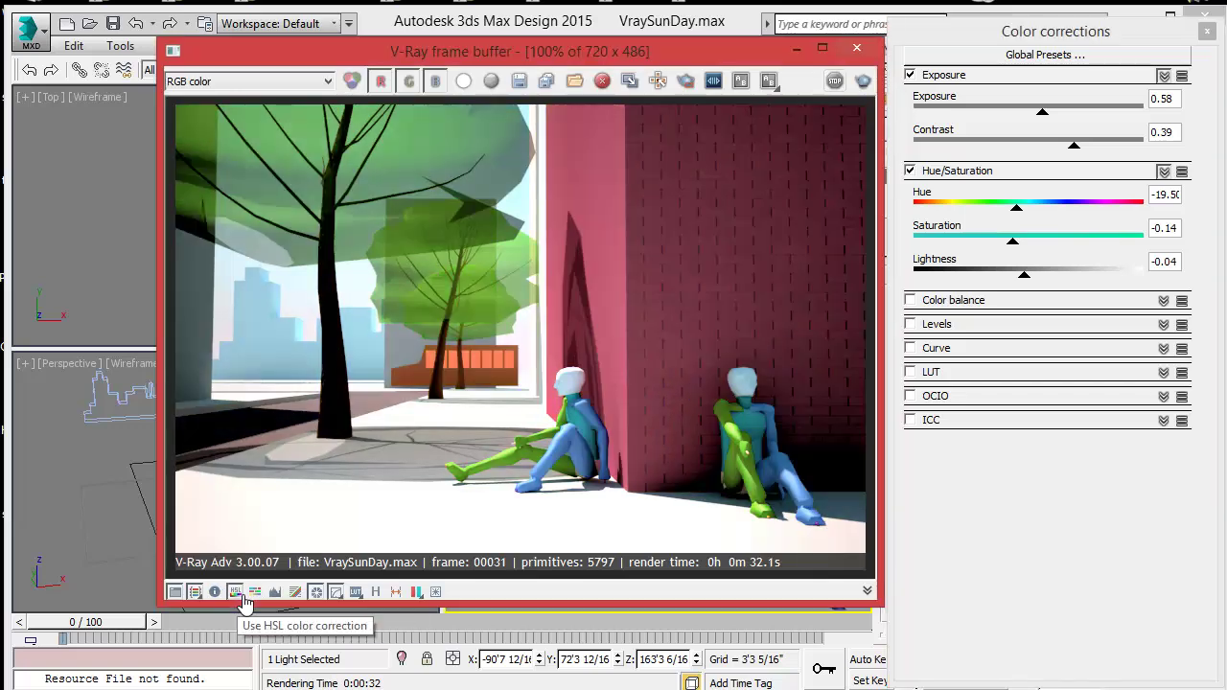
pyautogui.click(234, 592)
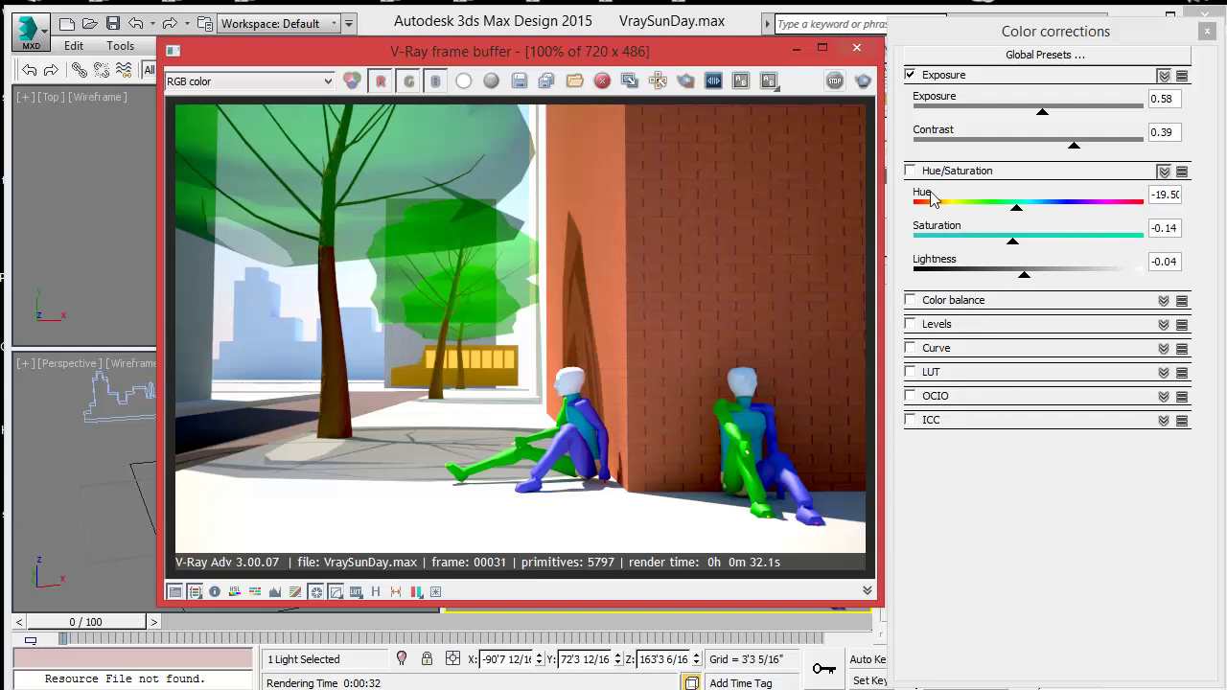
pyautogui.click(1208, 33)
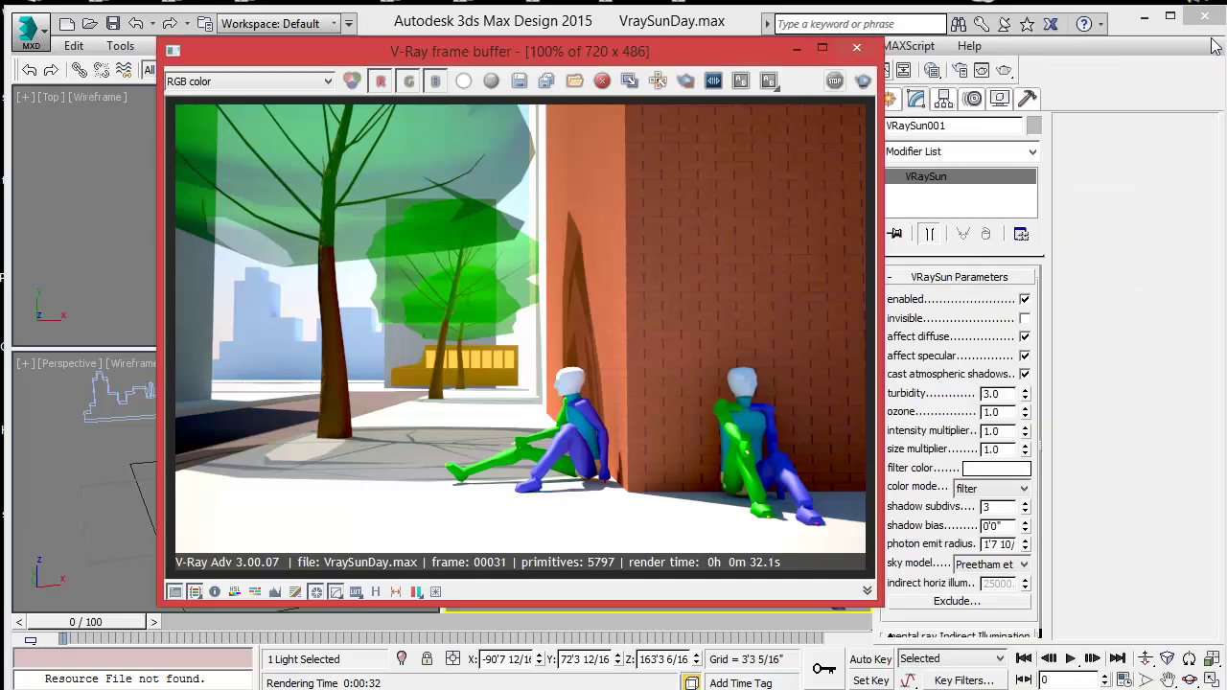
# - Toggle the Exposure correction to compare the rendered image and leave it disabled
pyautogui.click(323, 596)
pyautogui.click(323, 595)
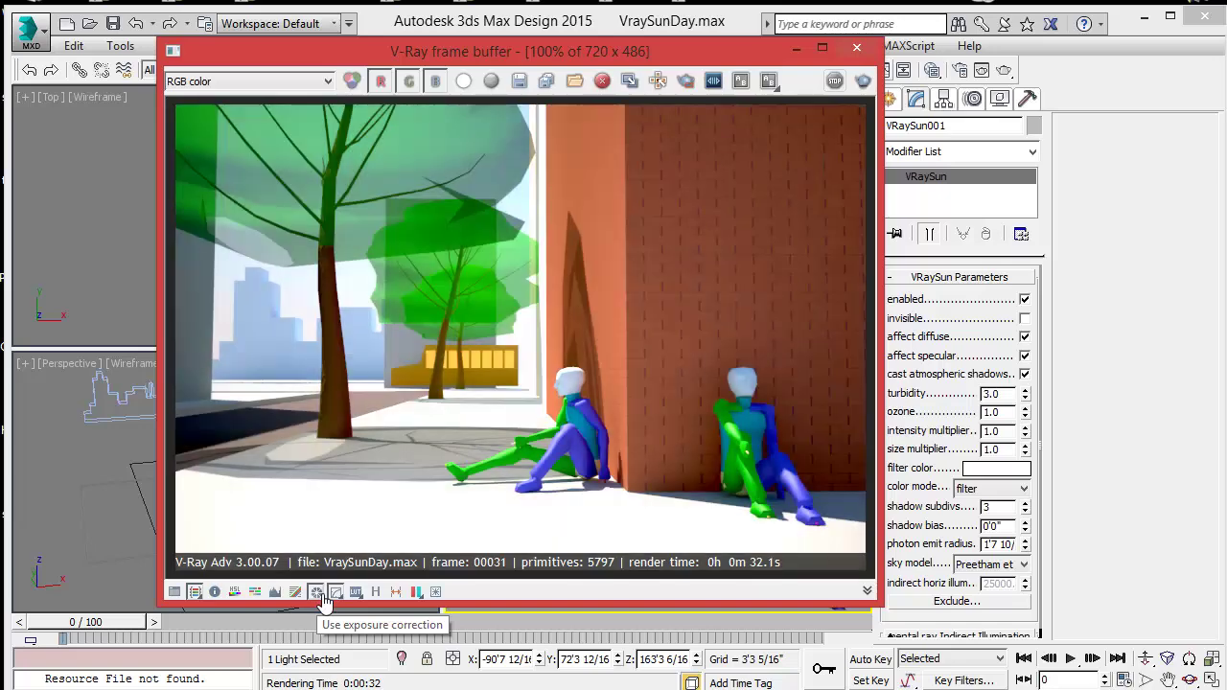
pyautogui.click(323, 595)
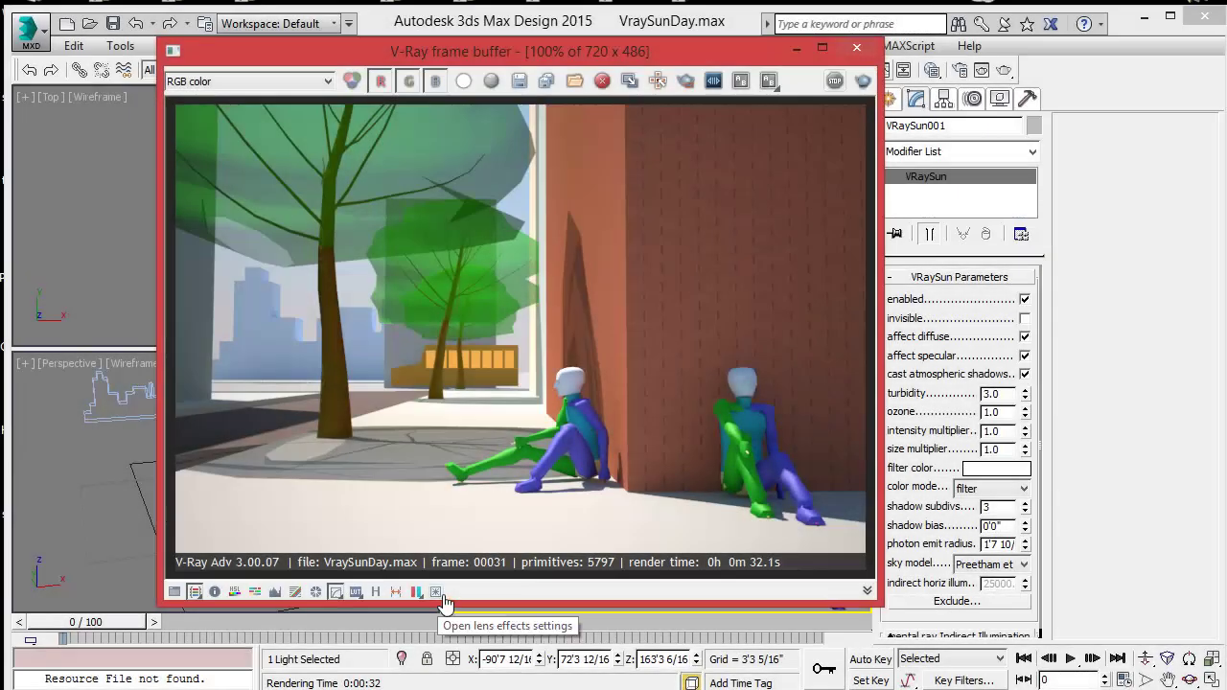
# - Open the lens effects settings and enlarge the rendered image to 200% around the two seated figures
pyautogui.click(439, 595)
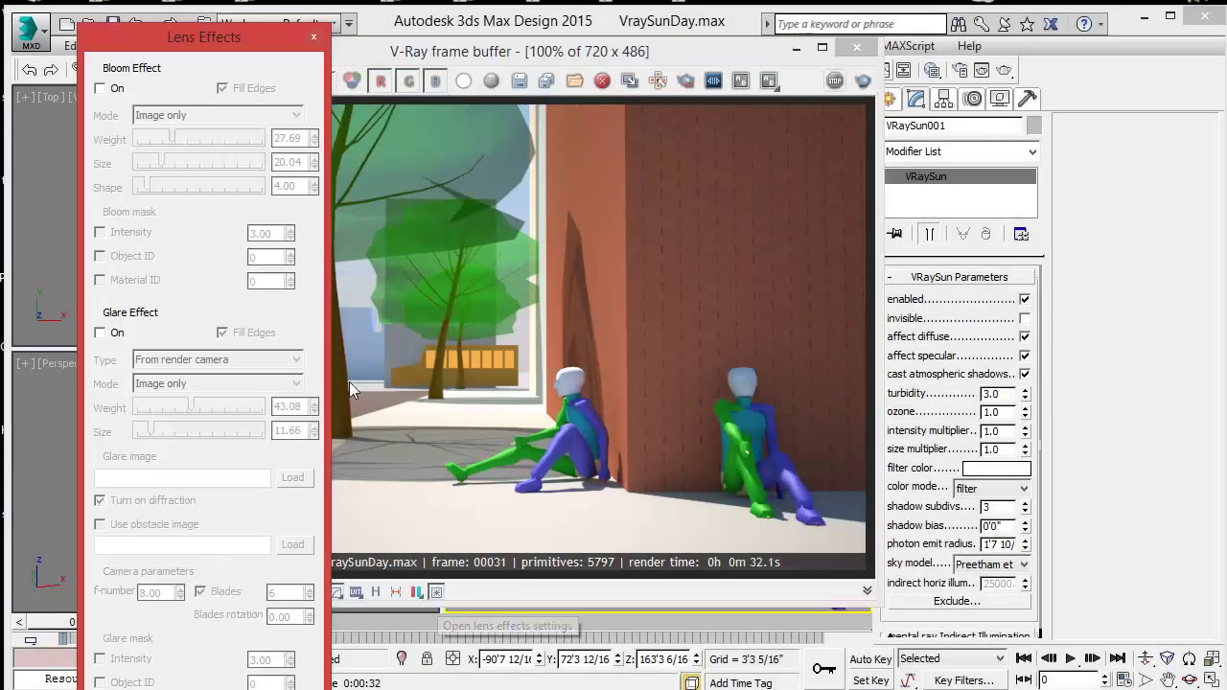
pyautogui.click(647, 473)
pyautogui.scroll(3, 646, 473)
pyautogui.scroll(-1, 645, 473)
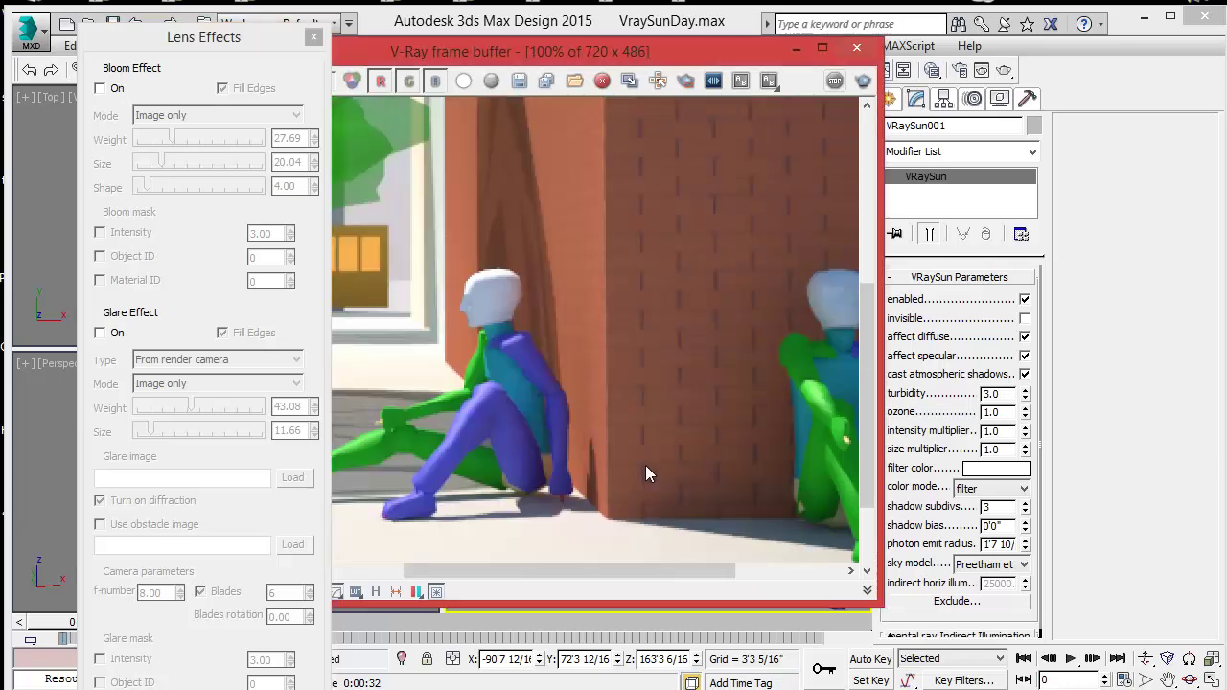
pyautogui.scroll(-2, 652, 480)
pyautogui.scroll(2, 603, 457)
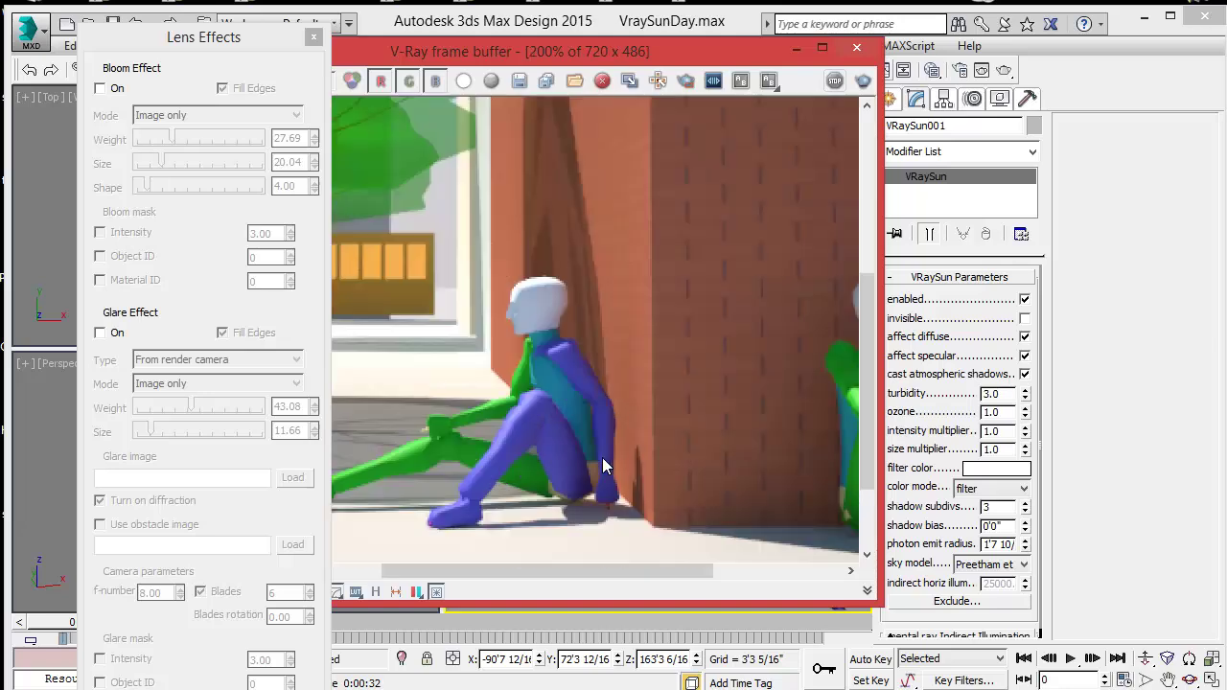
pyautogui.moveTo(608, 463); pyautogui.dragTo(459, 367, button='middle')
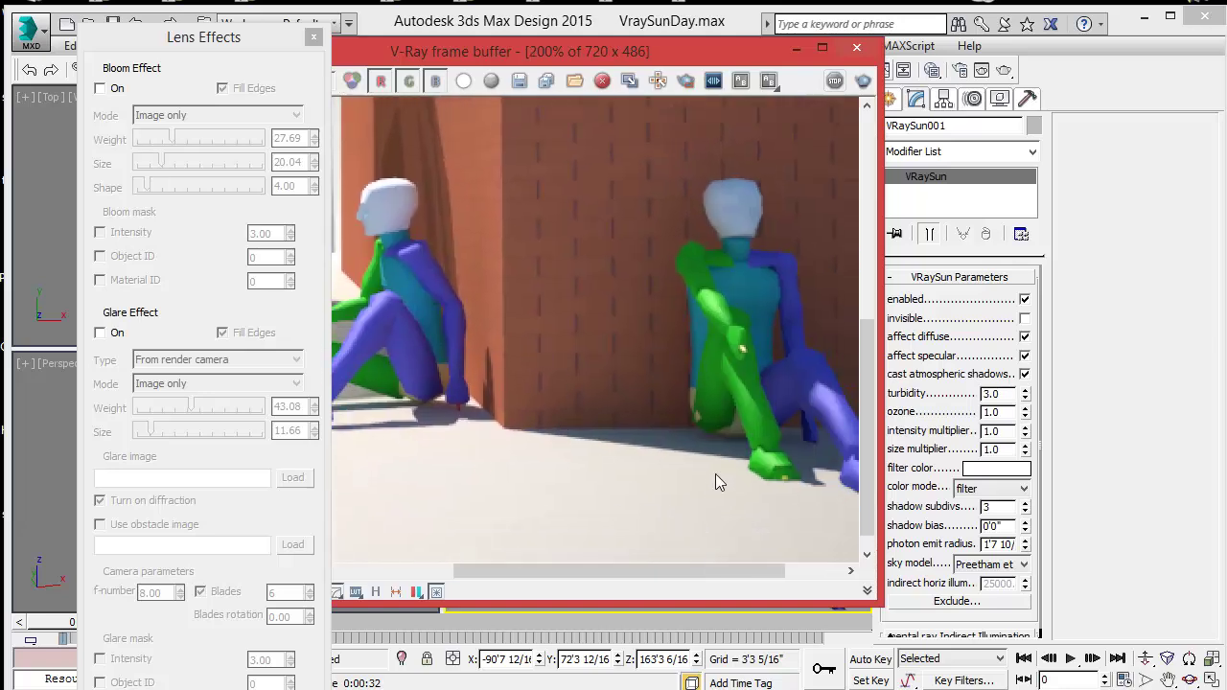
# - Try the Bloom effect in Image only mode on the render and switch it off again
pyautogui.click(121, 90)
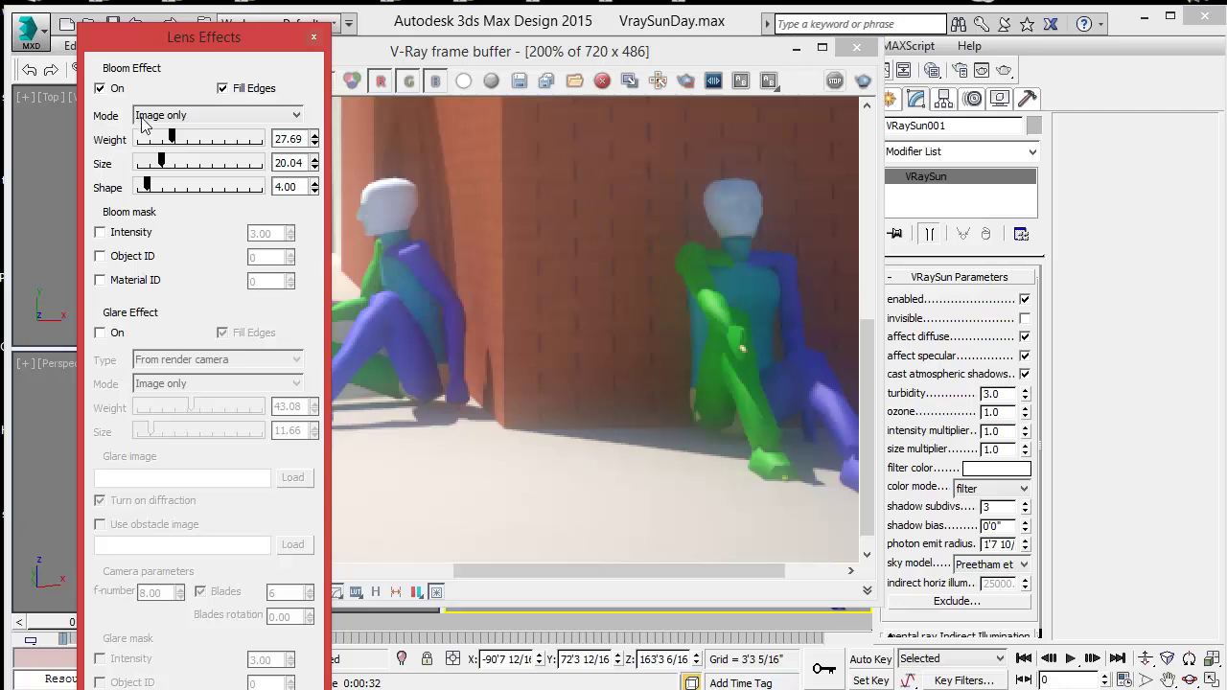
pyautogui.click(101, 89)
pyautogui.click(100, 89)
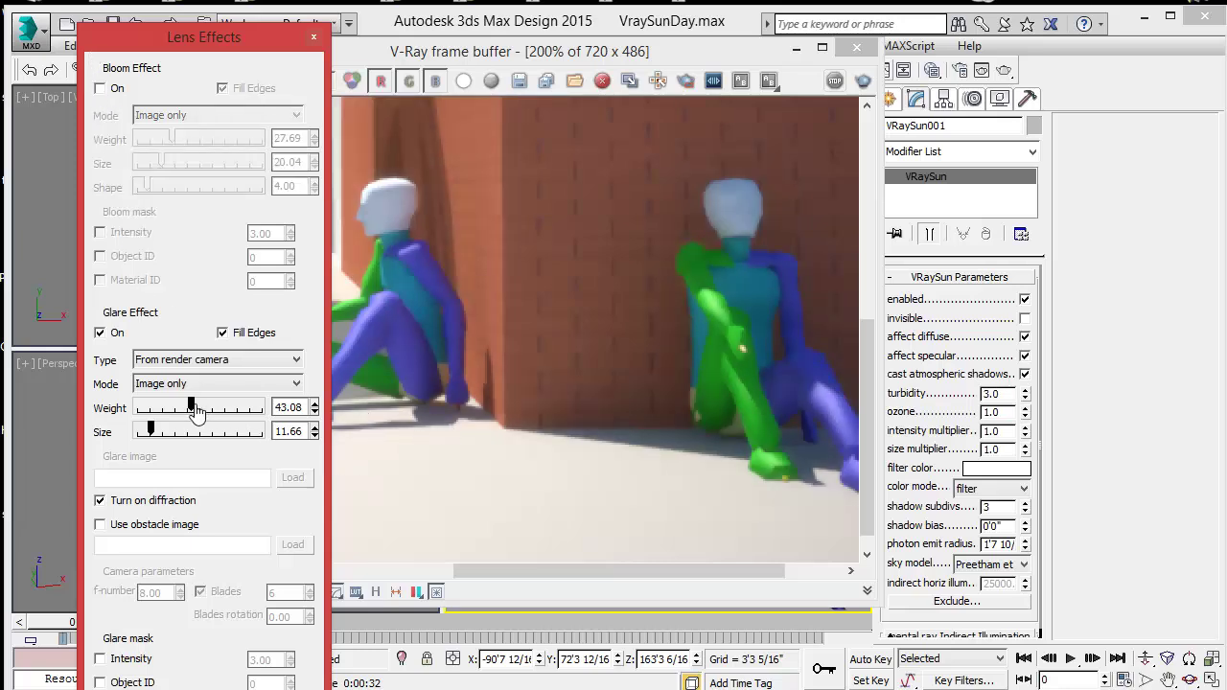
# - Try the Glare effect with weights of 76.15 and 9.23 on the render, and switch it off
pyautogui.moveTo(192, 407); pyautogui.dragTo(240, 408)
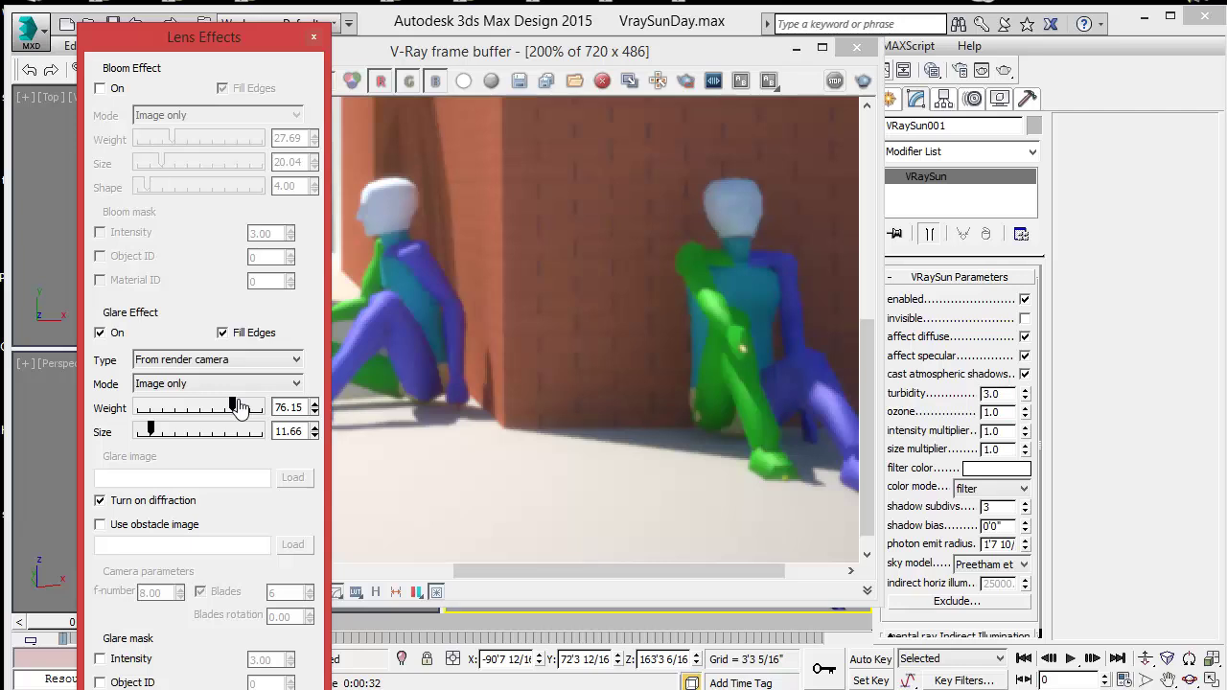
pyautogui.moveTo(237, 407); pyautogui.dragTo(152, 401)
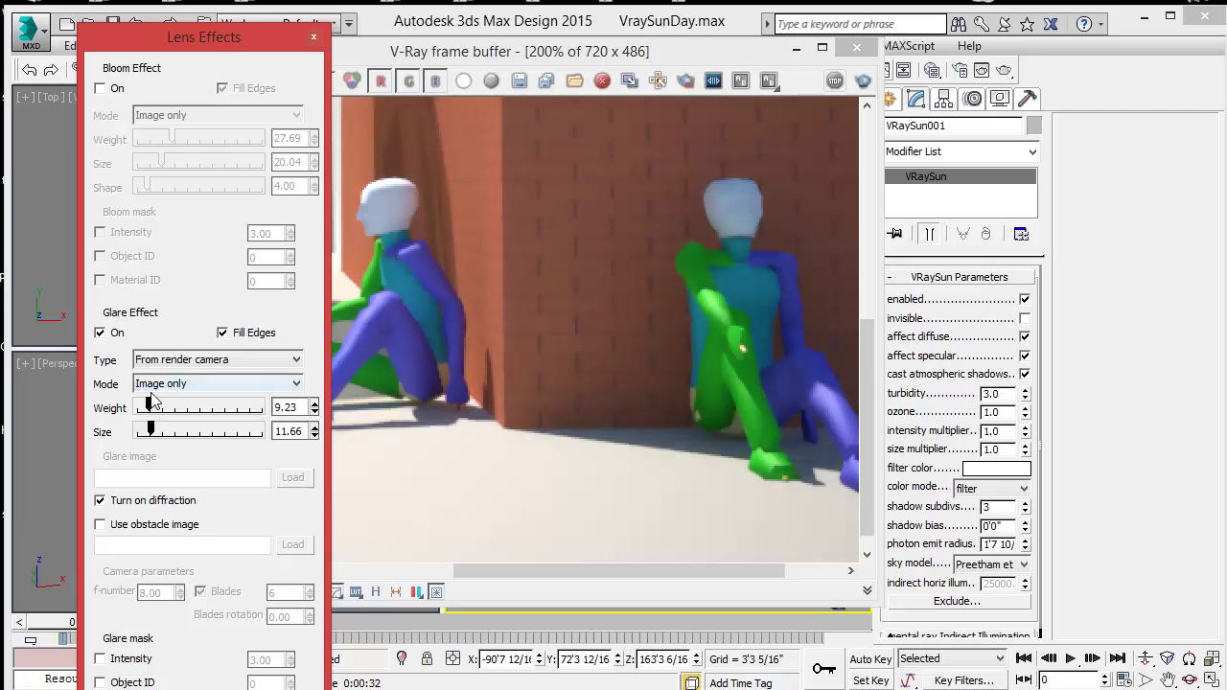
pyautogui.click(100, 333)
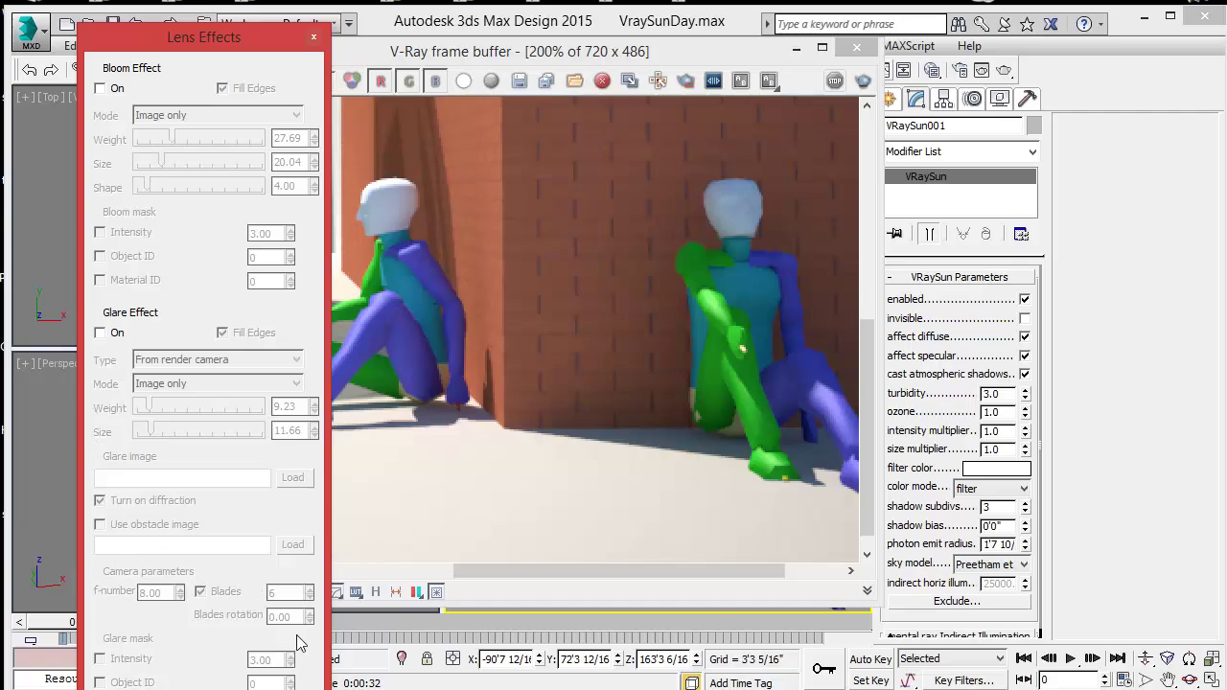